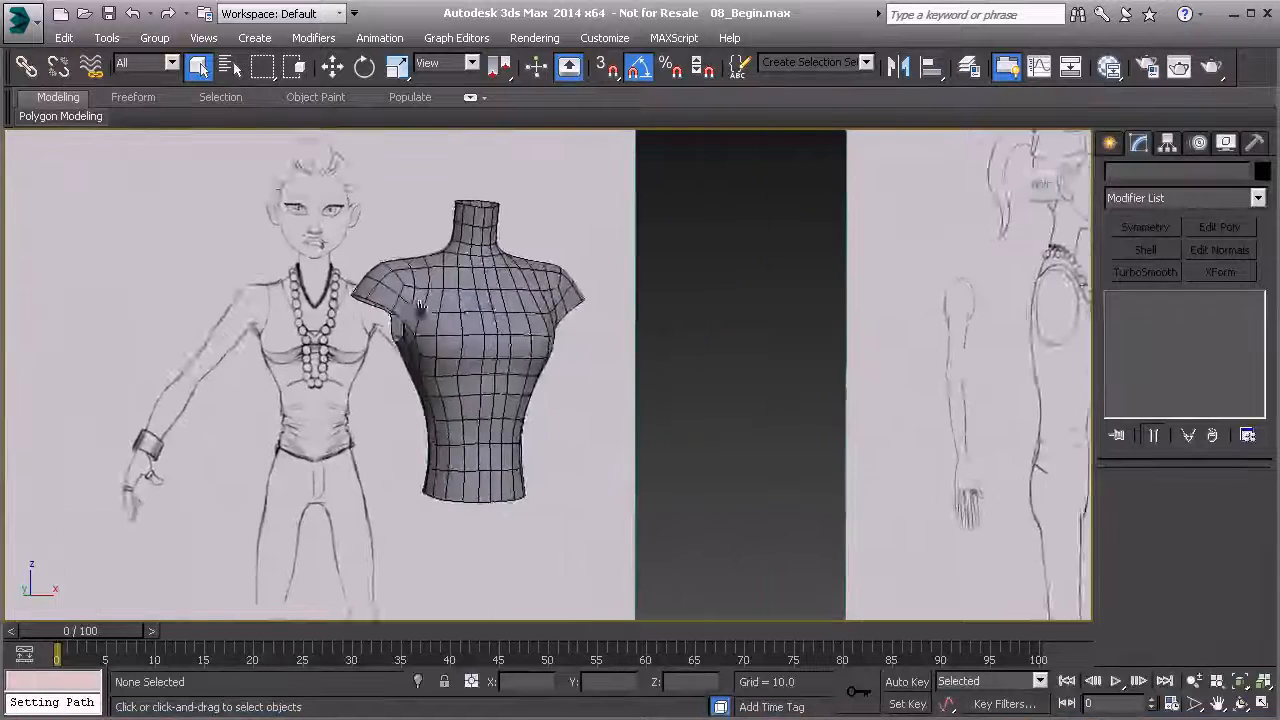
- Examine the torso's armhole and shoulder area against the front and side reference drawings from several angles
scroll(502, 338, up, 6)
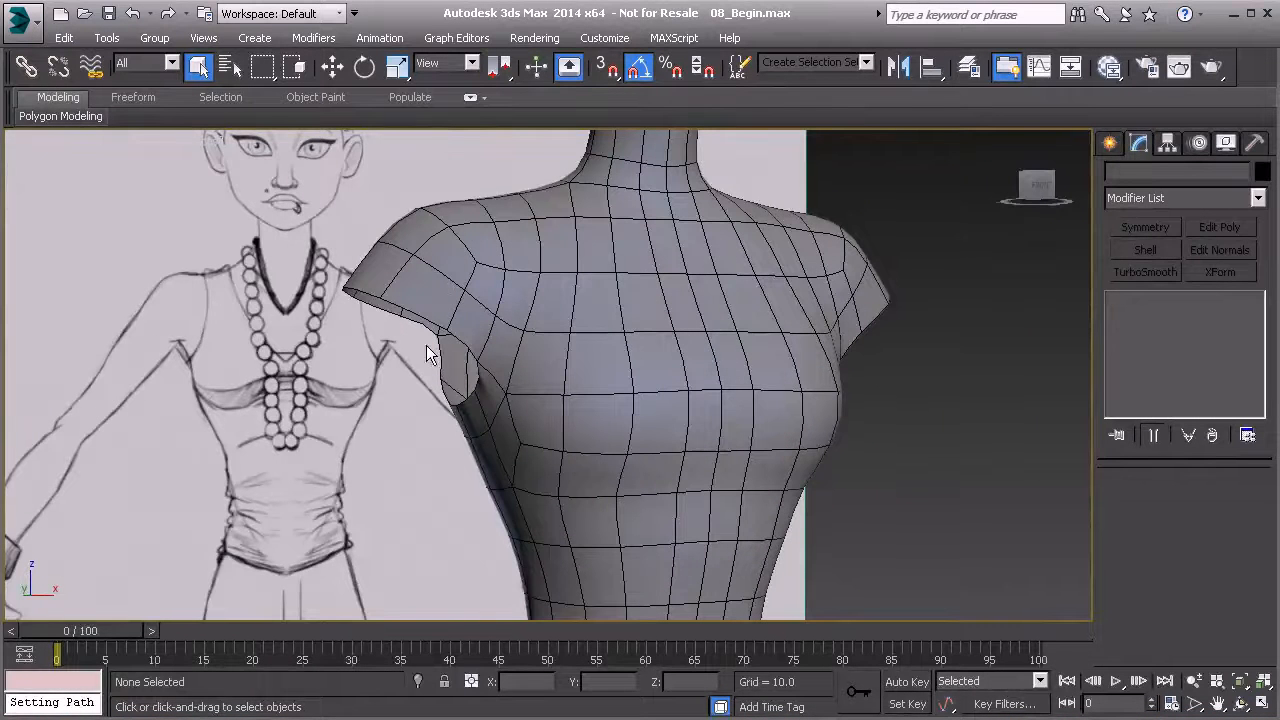
alt+middle_drag(385, 324, 563, 312)
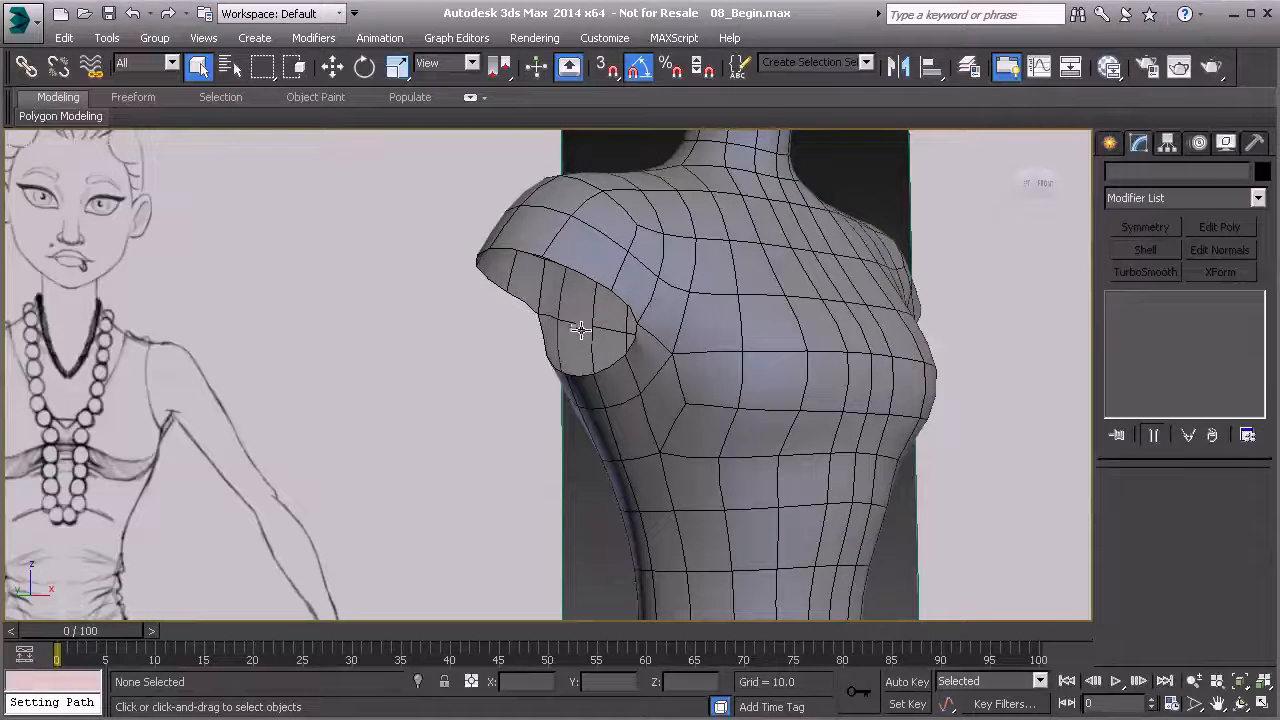
alt+middle_drag(591, 367, 528, 360)
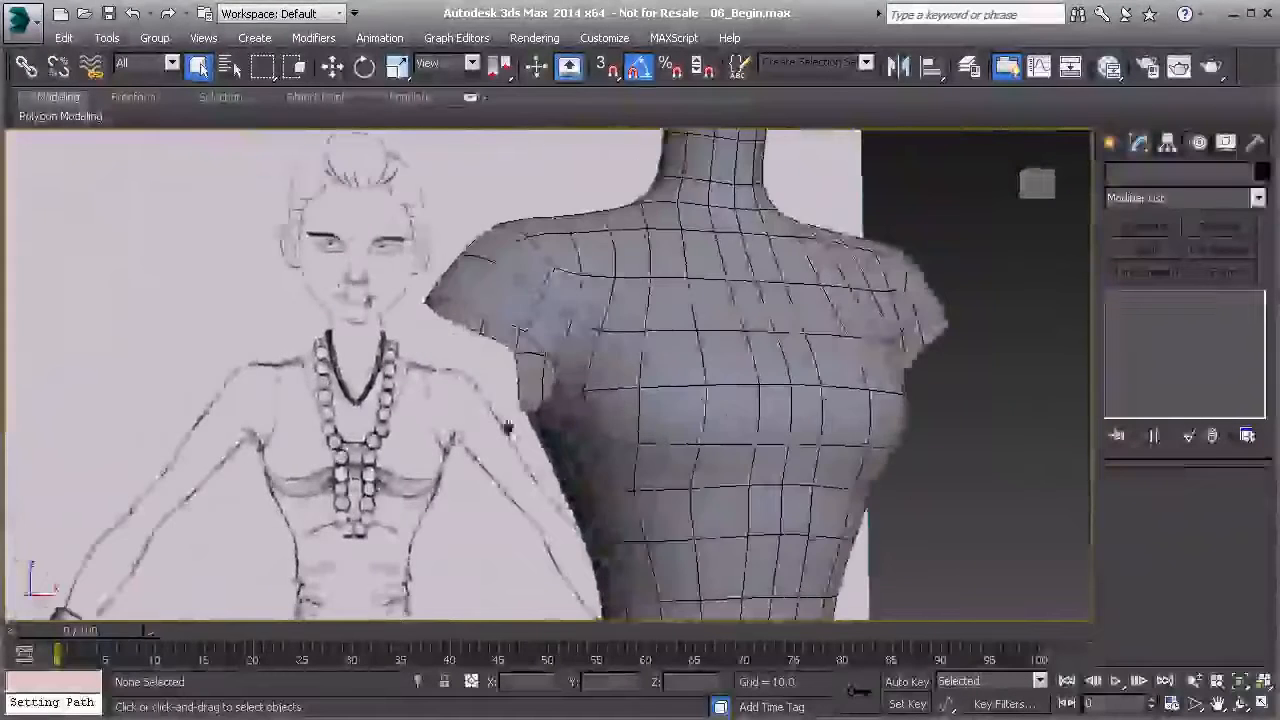
middle_drag(430, 440, 505, 438)
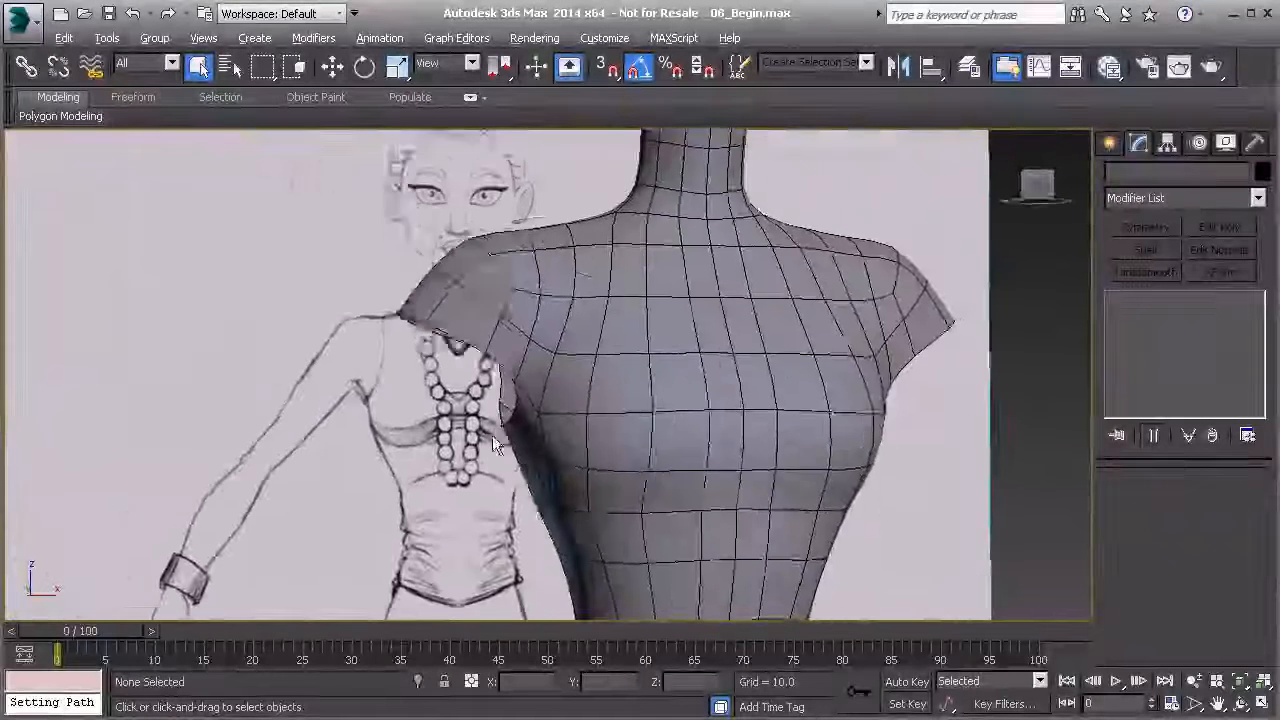
scroll(505, 440, down, 3)
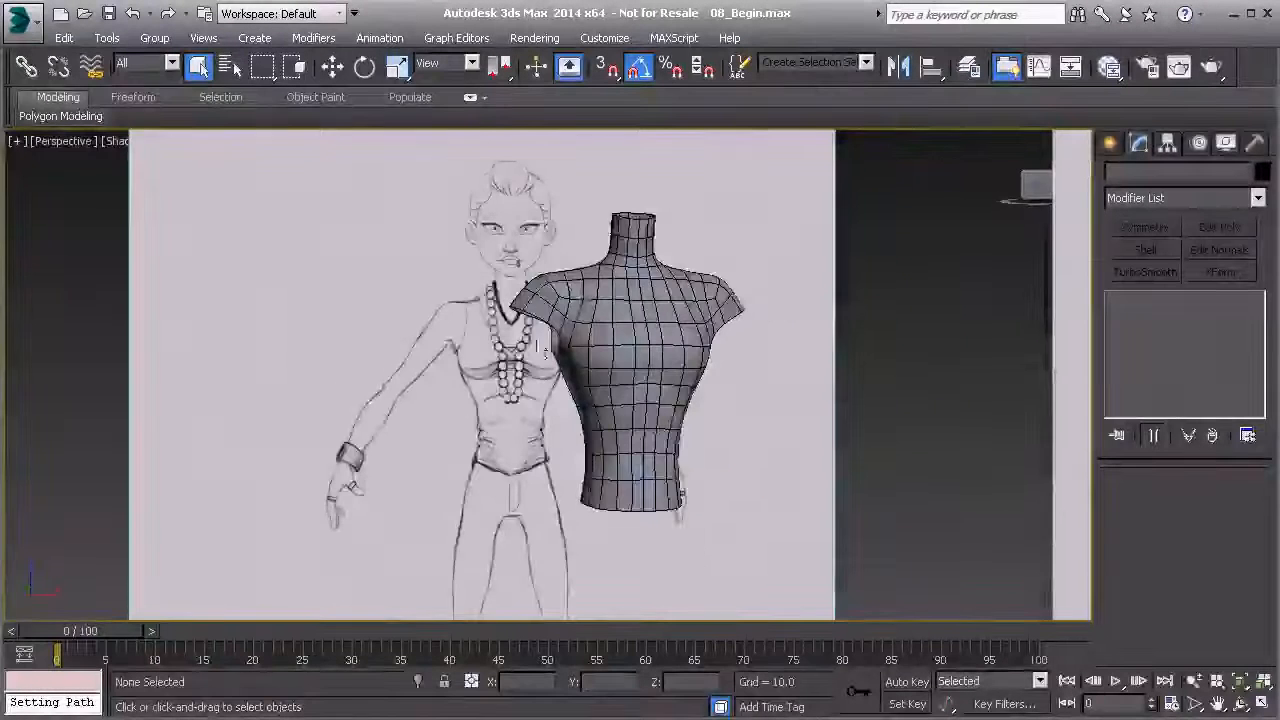
mouse_move(414, 400)
middle_down()
mouse_move(307, 386)
mouse_move(603, 331)
mouse_move(591, 325)
mouse_move(559, 360)
middle_up()
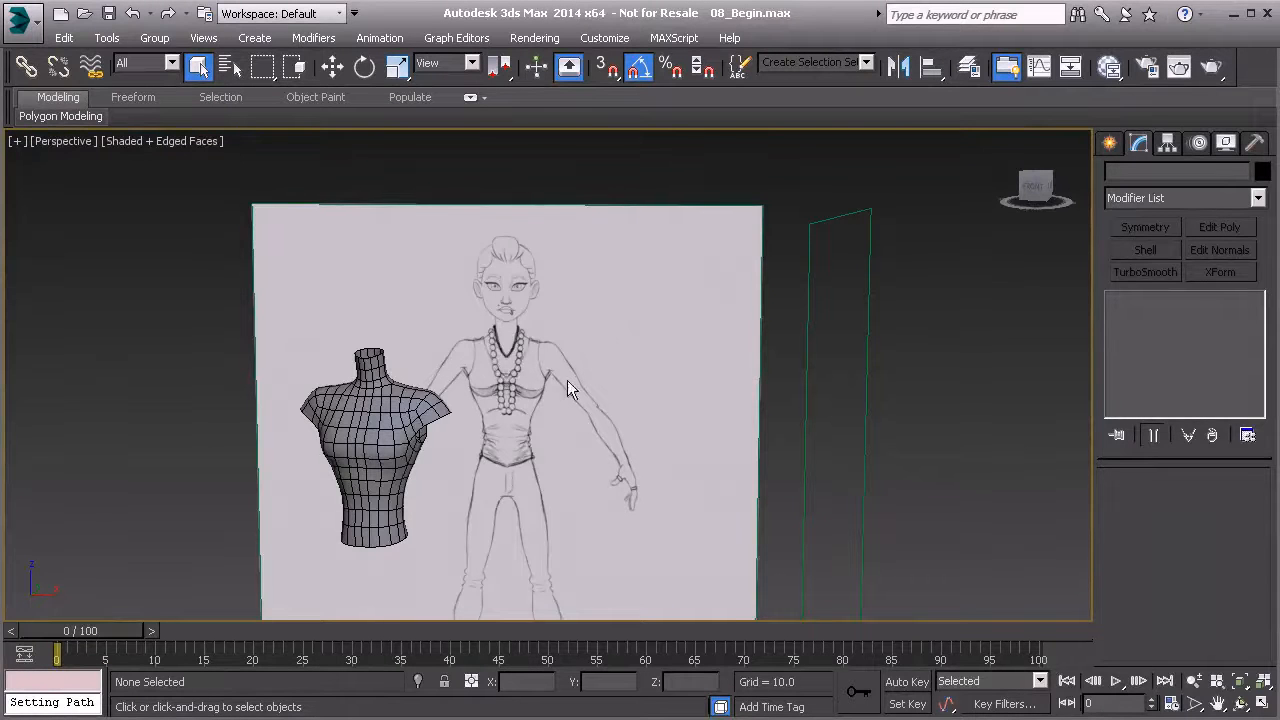
alt+middle_drag(525, 376, 790, 332)
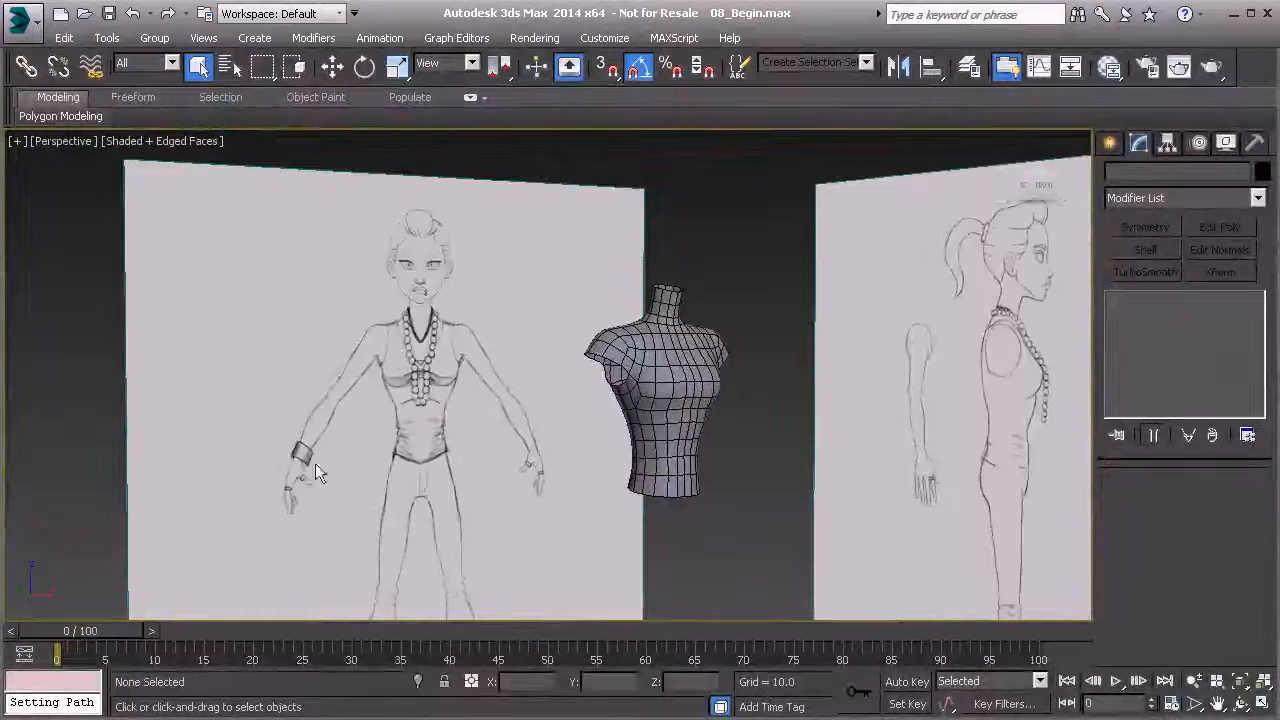
middle_drag(604, 345, 595, 348)
scroll(595, 348, up, 5)
middle_drag(573, 406, 559, 373)
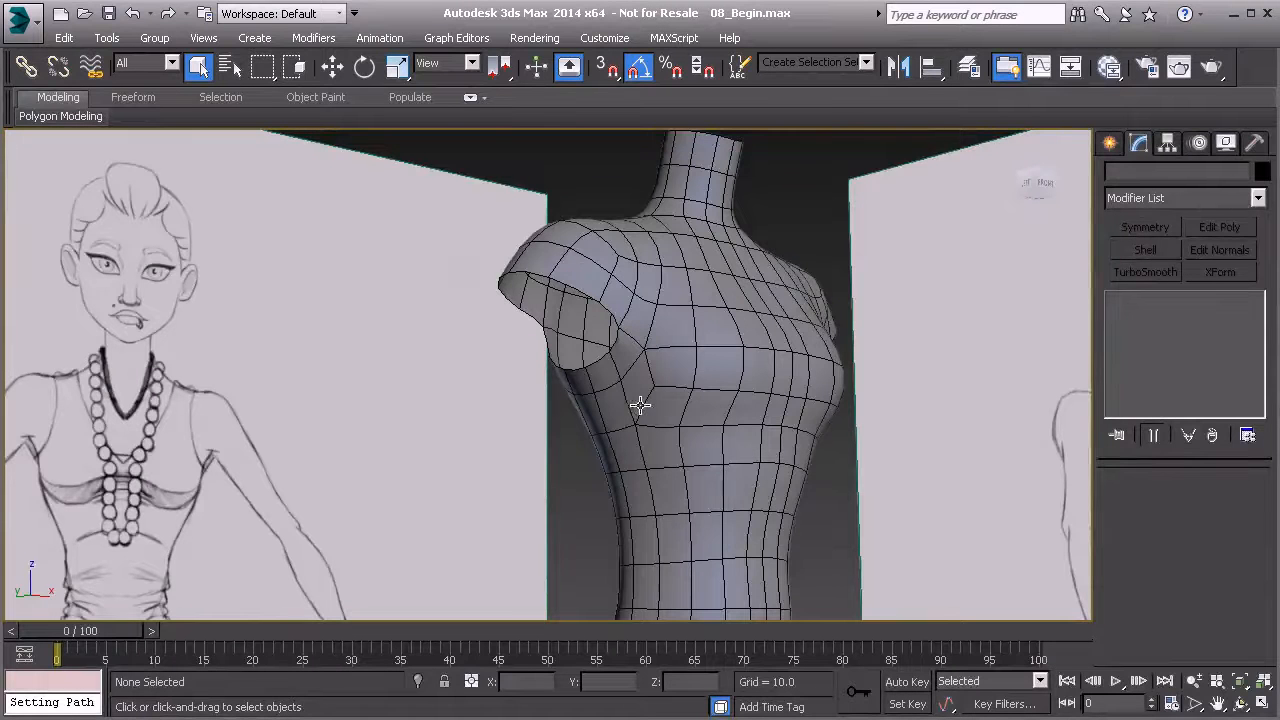
- In the torso's Editable Poly, select the two edges flanking the bottom of the armhole and bridge them
mouse_move(591, 351)
alt+middle_down()
mouse_move(623, 366)
mouse_move(583, 326)
mouse_move(686, 337)
mouse_move(620, 354)
mouse_move(692, 364)
mouse_move(657, 358)
alt+middle_up()
click(657, 358)
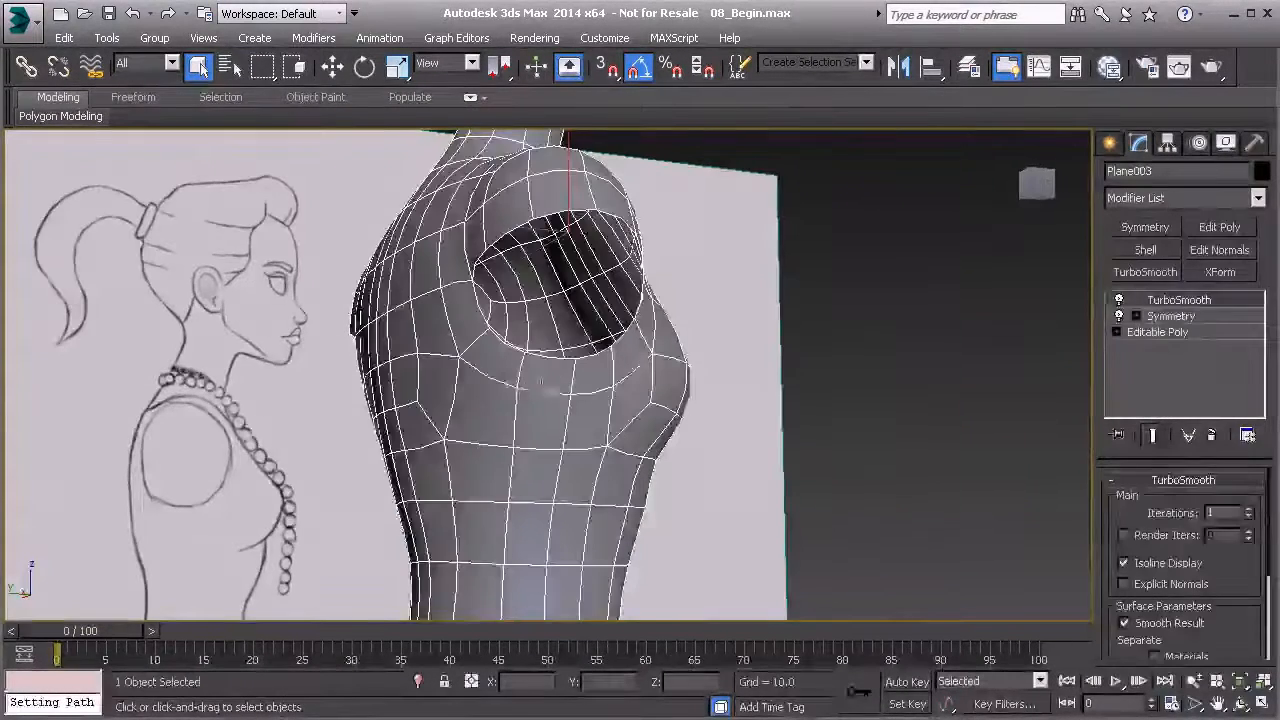
click(1178, 334)
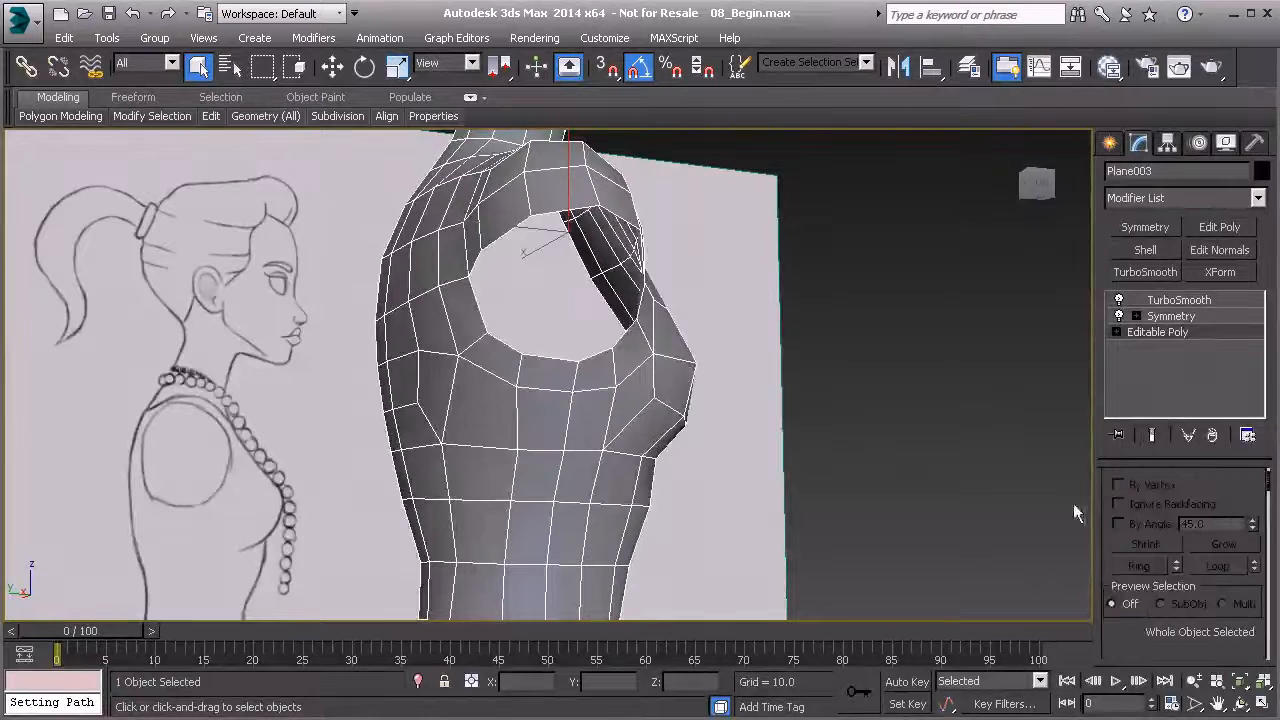
mouse_move(785, 558)
alt+middle_down()
mouse_move(594, 443)
mouse_move(580, 382)
alt+middle_up()
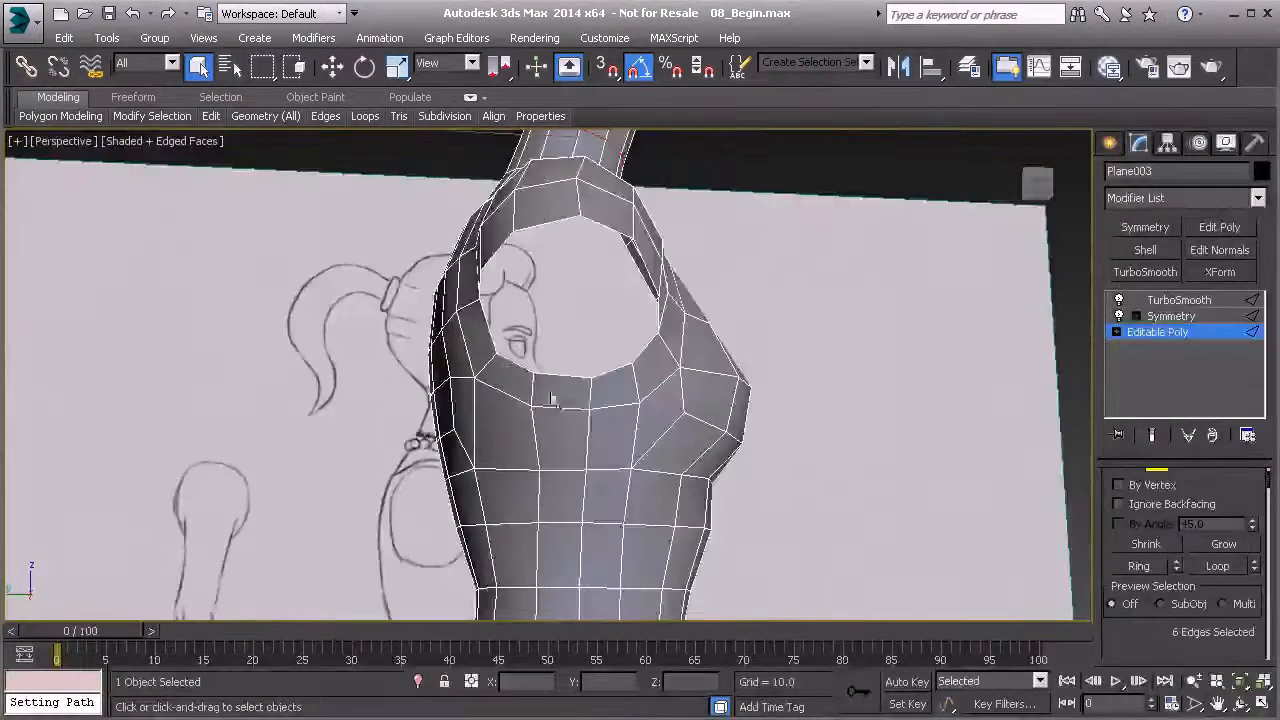
click(580, 382)
ctrl+click(601, 375)
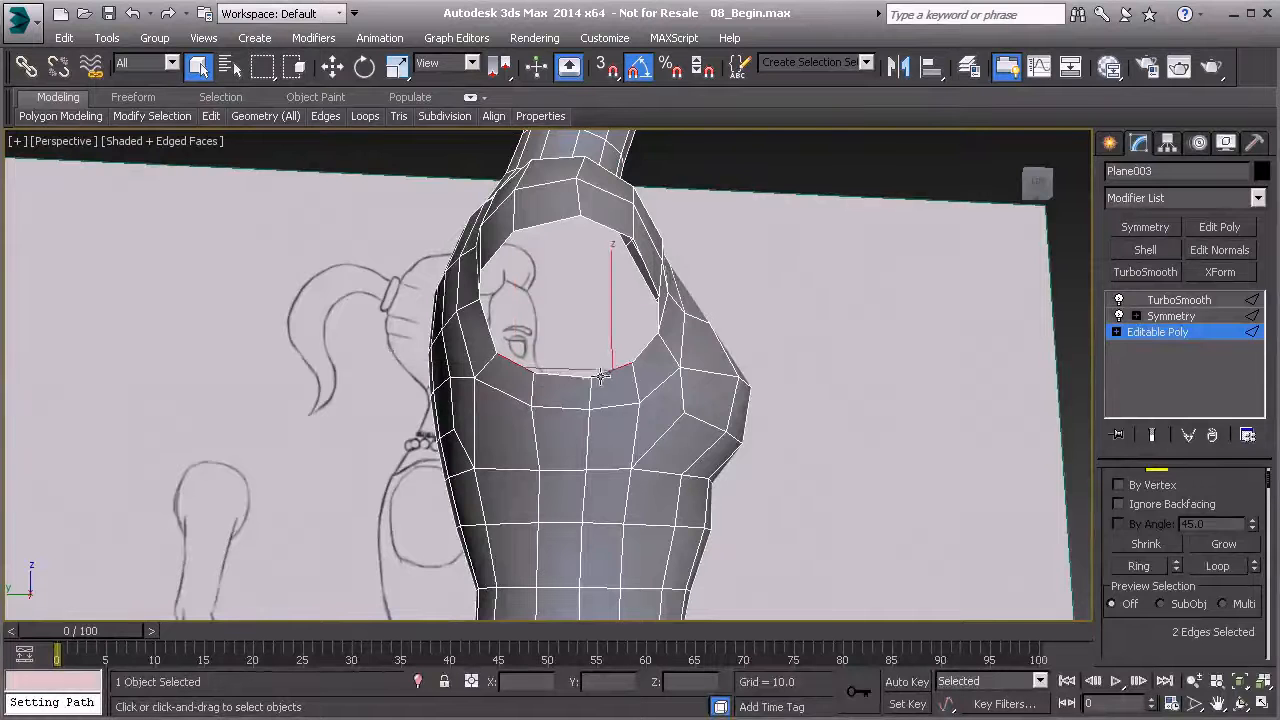
scroll(1124, 618, down, 10)
click(1172, 606)
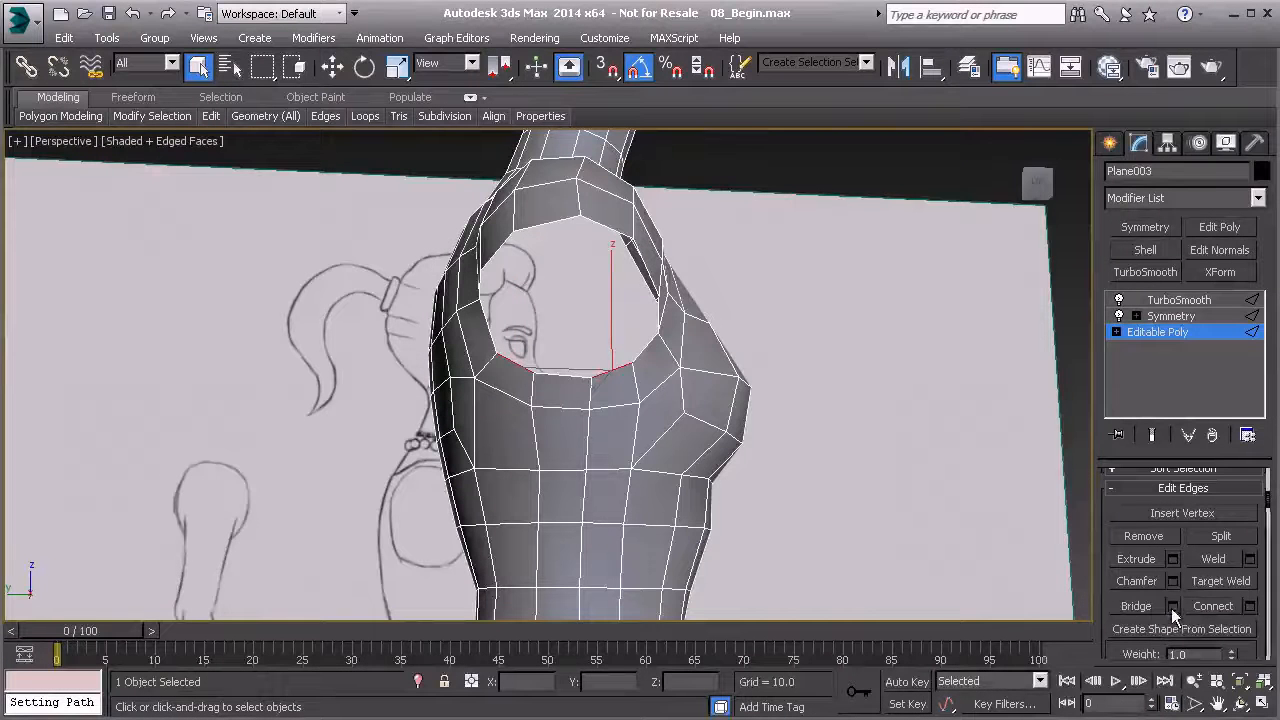
mouse_move(514, 352)
alt+middle_down()
mouse_move(495, 333)
mouse_move(506, 352)
alt+middle_up()
click(709, 438)
- Select the armhole's open border and examine its shape and edge layout from several angles
mouse_move(460, 432)
alt+middle_down()
mouse_move(590, 402)
mouse_move(588, 362)
mouse_move(551, 354)
mouse_move(534, 331)
mouse_move(516, 458)
mouse_move(457, 437)
mouse_move(481, 388)
mouse_move(471, 451)
mouse_move(410, 430)
mouse_move(457, 434)
alt+middle_up()
key(3)
click(472, 337)
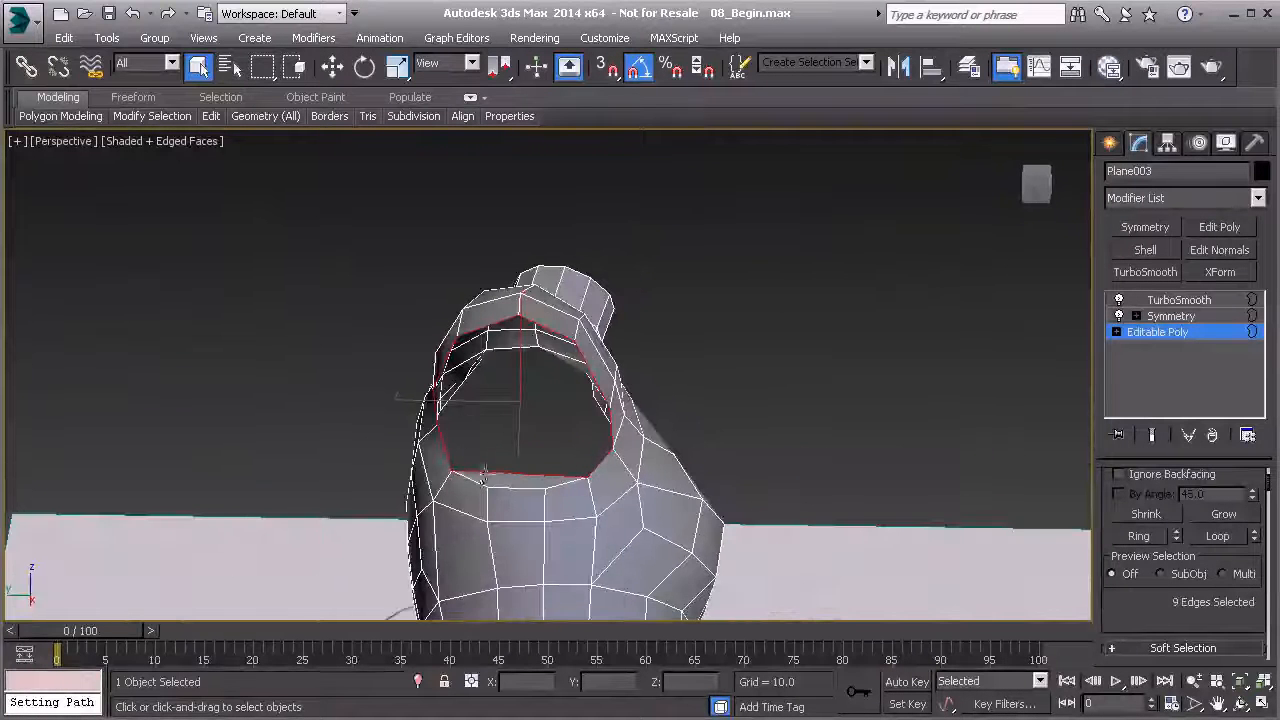
alt+middle_drag(503, 474, 536, 474)
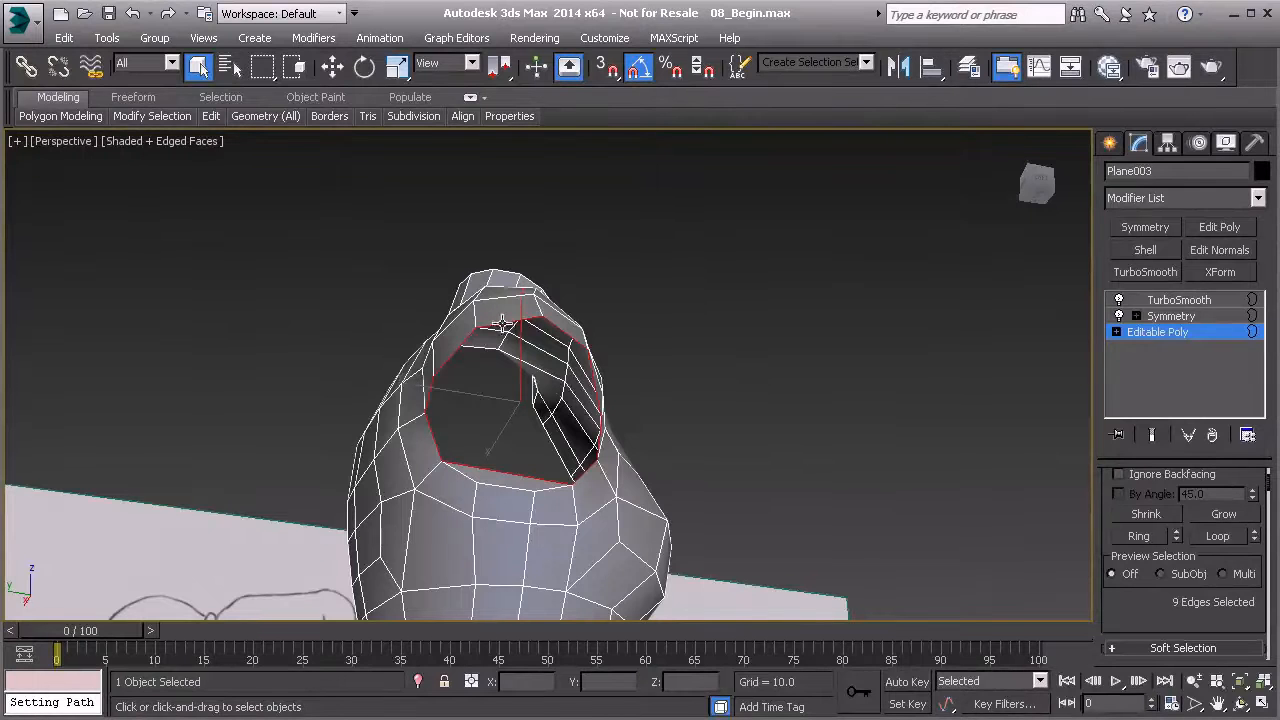
alt+middle_drag(610, 390, 596, 392)
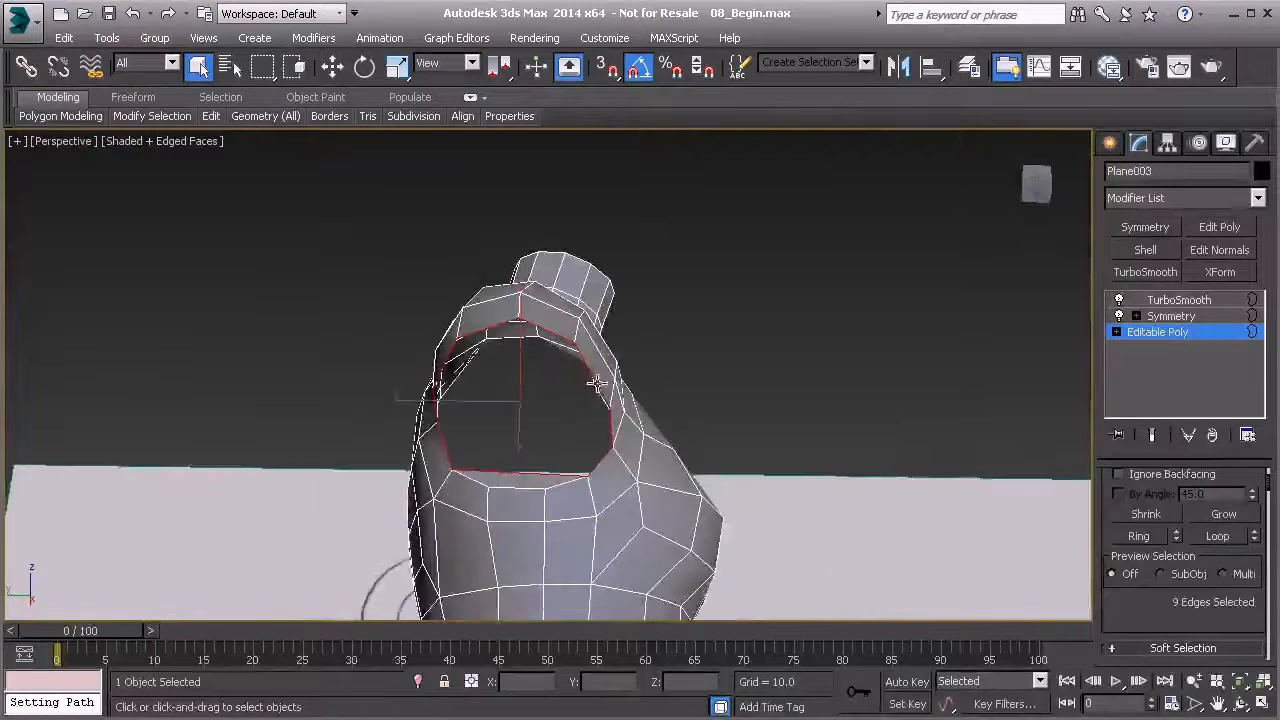
- Bridge the next pair of facing edges at the lower front and back of the armhole
alt+middle_drag(601, 476, 485, 472)
key(2)
ctrl+click(603, 463)
scroll(1149, 621, down, 4)
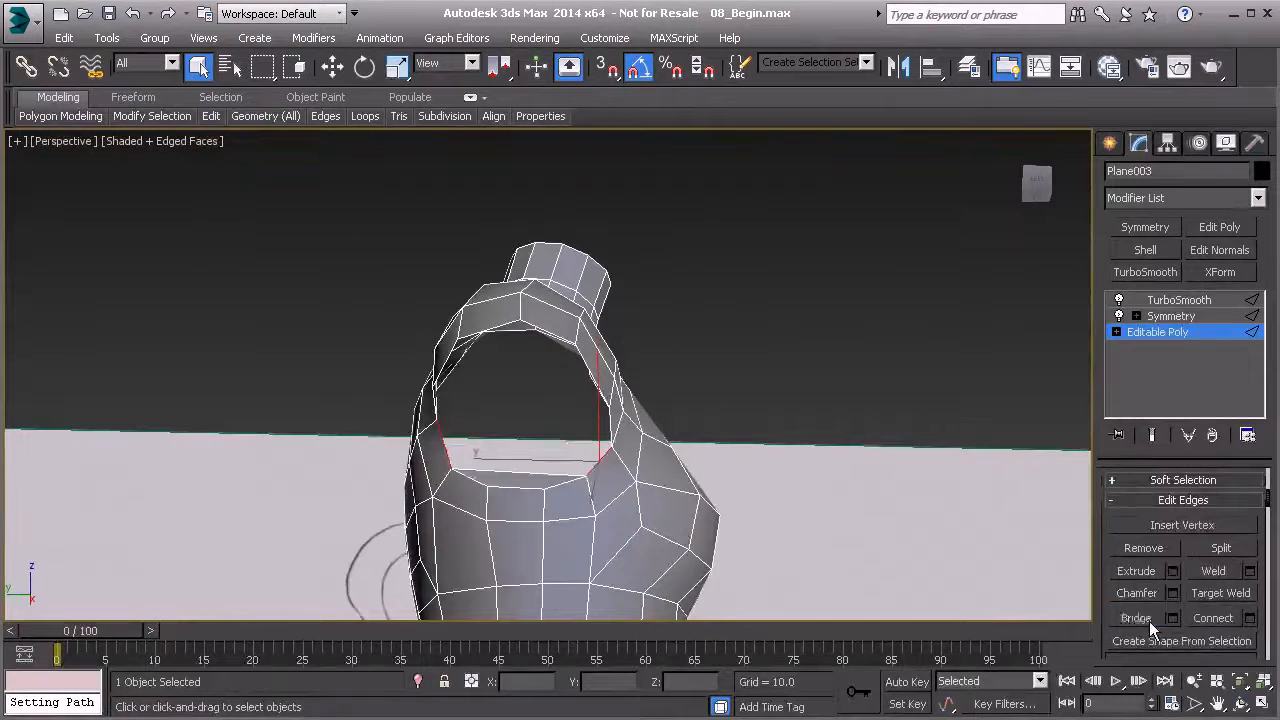
click(1136, 618)
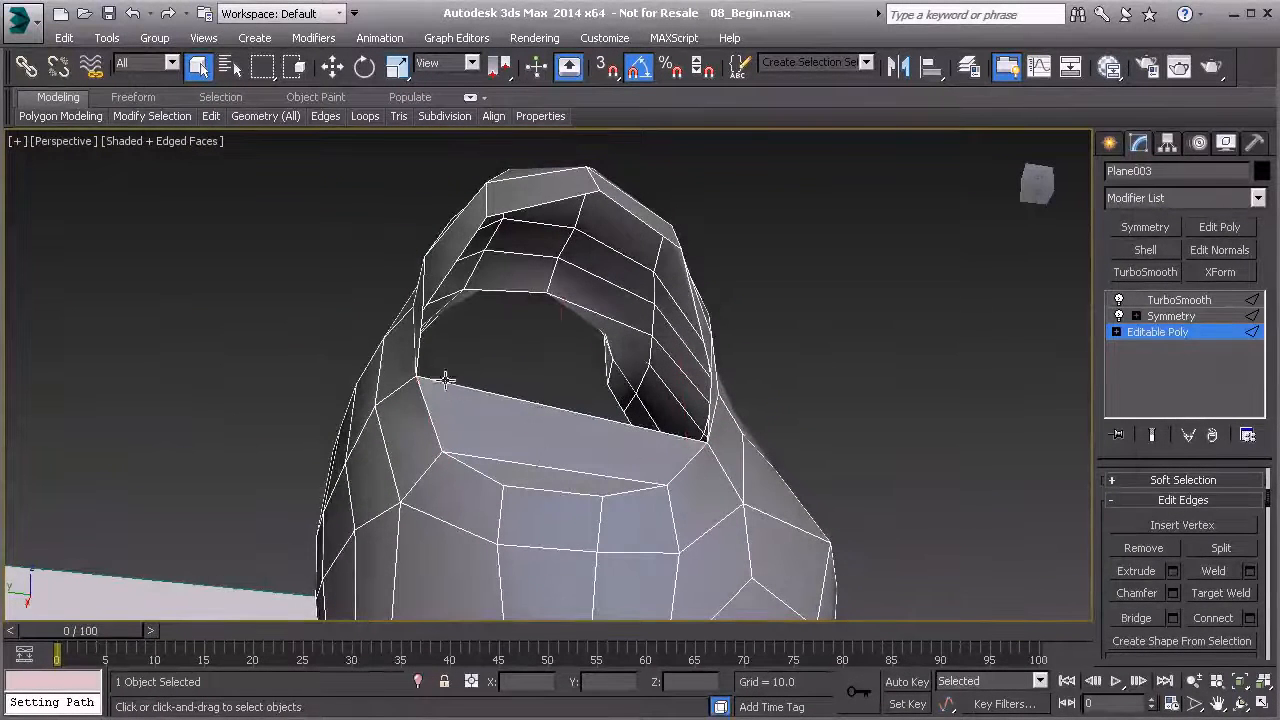
- Select the armhole's new lower edge and extend the selection to its edge ring down the torso's side
click(446, 380)
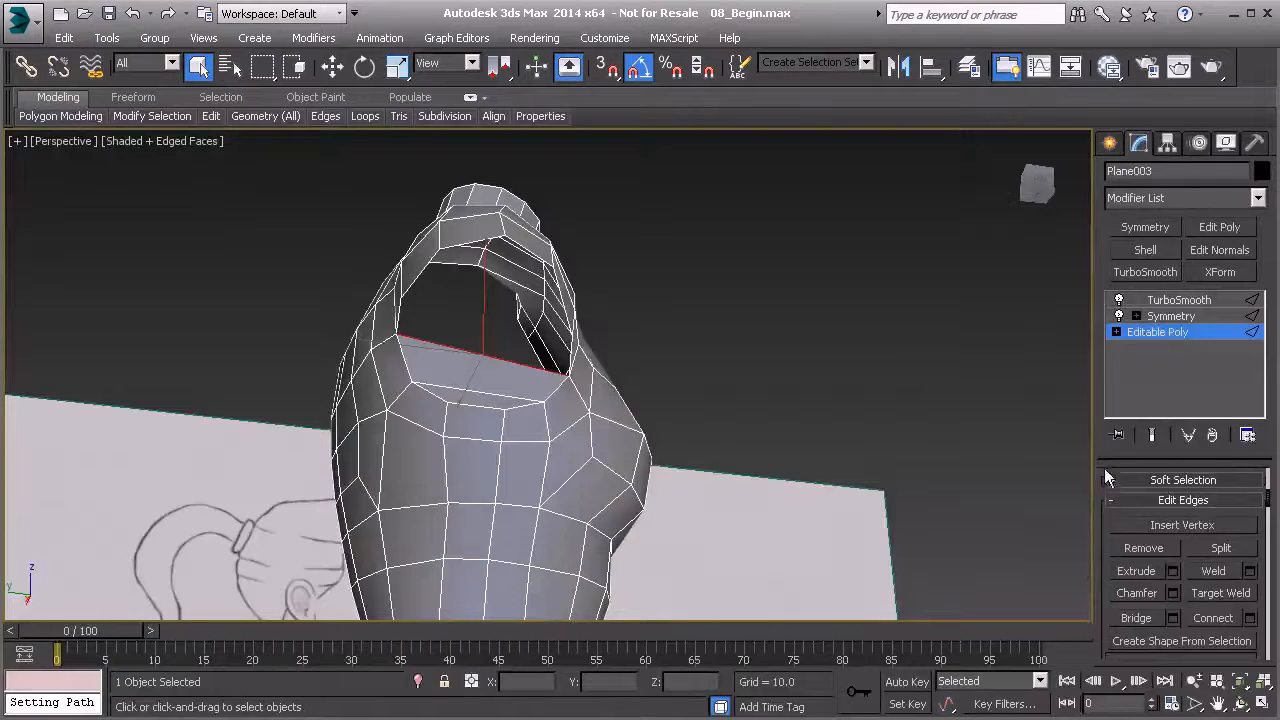
key(alt+r)
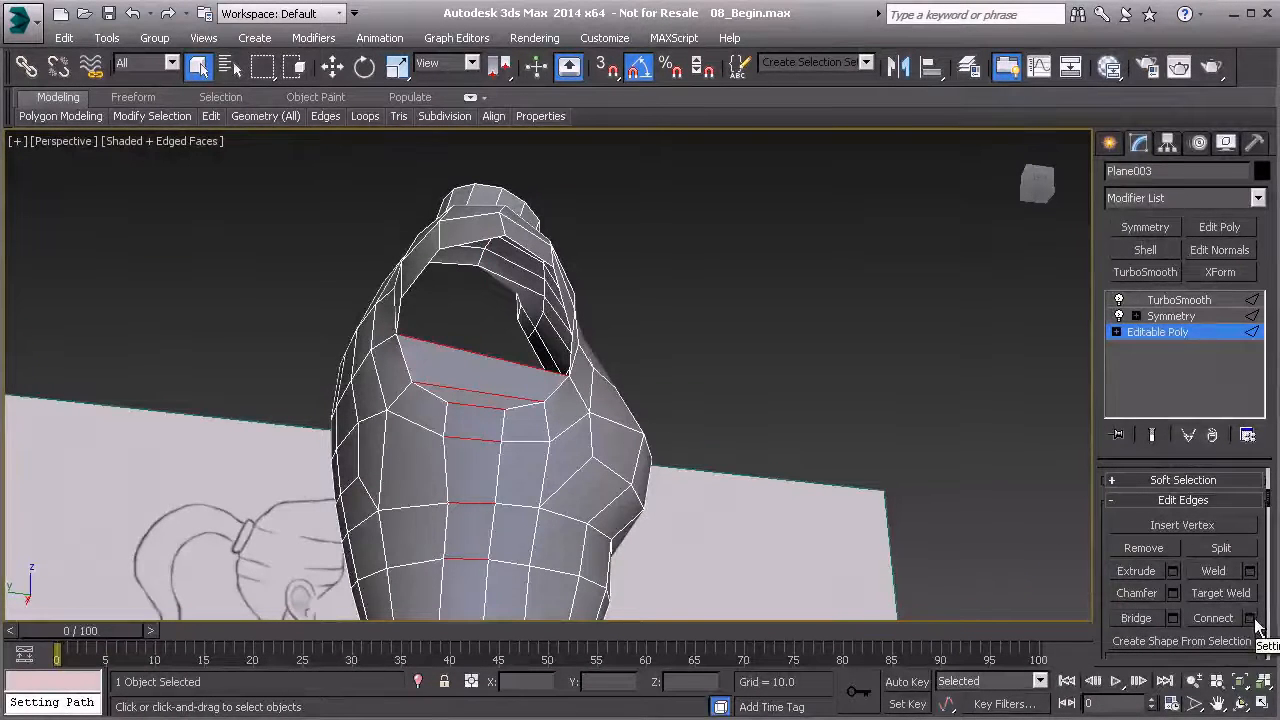
alt+middle_drag(429, 414, 437, 431)
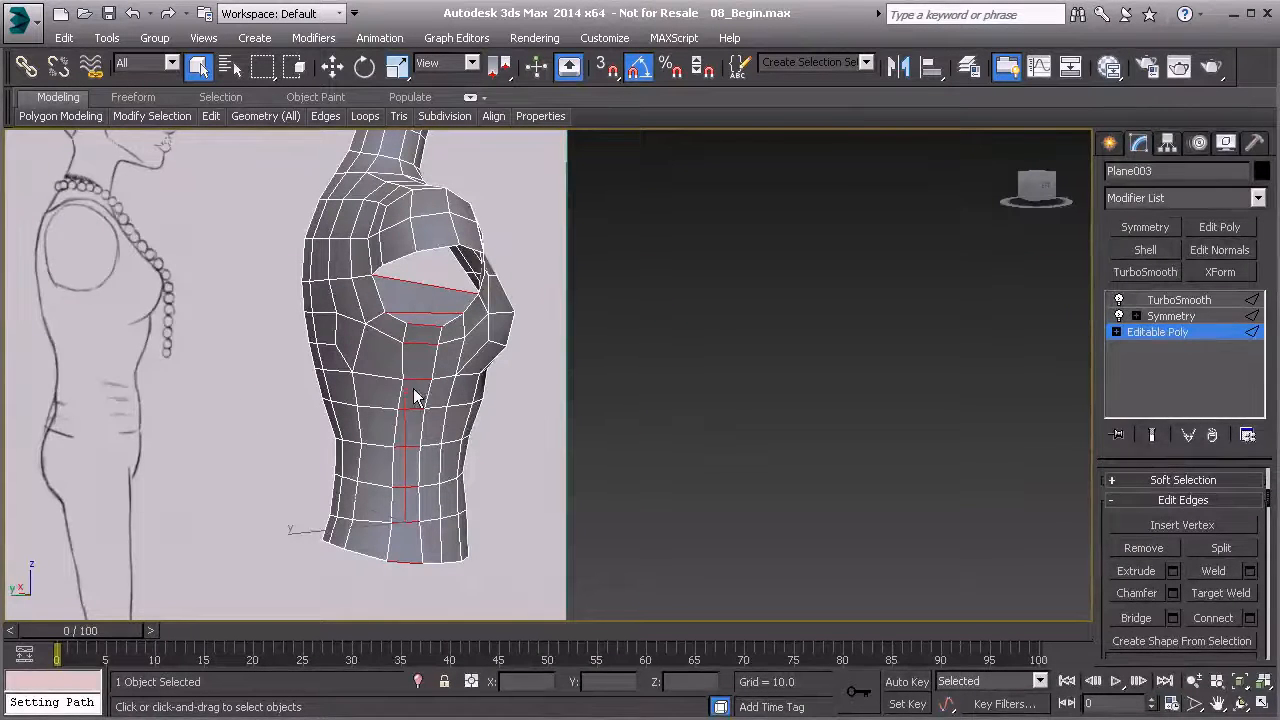
- Try adding an edge loop across the selected ring with plain Connect, and undo it
click(1222, 618)
middle_drag(534, 432, 477, 336)
scroll(583, 427, up, 3)
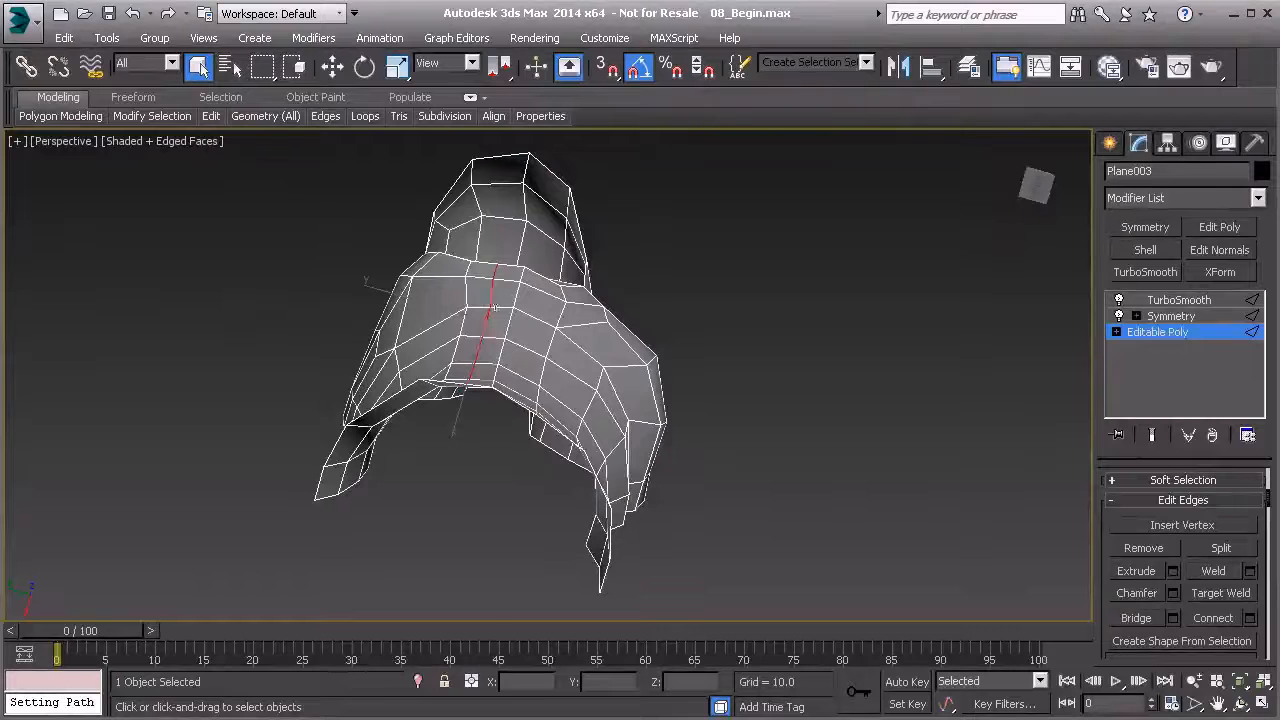
key(ctrl+z)
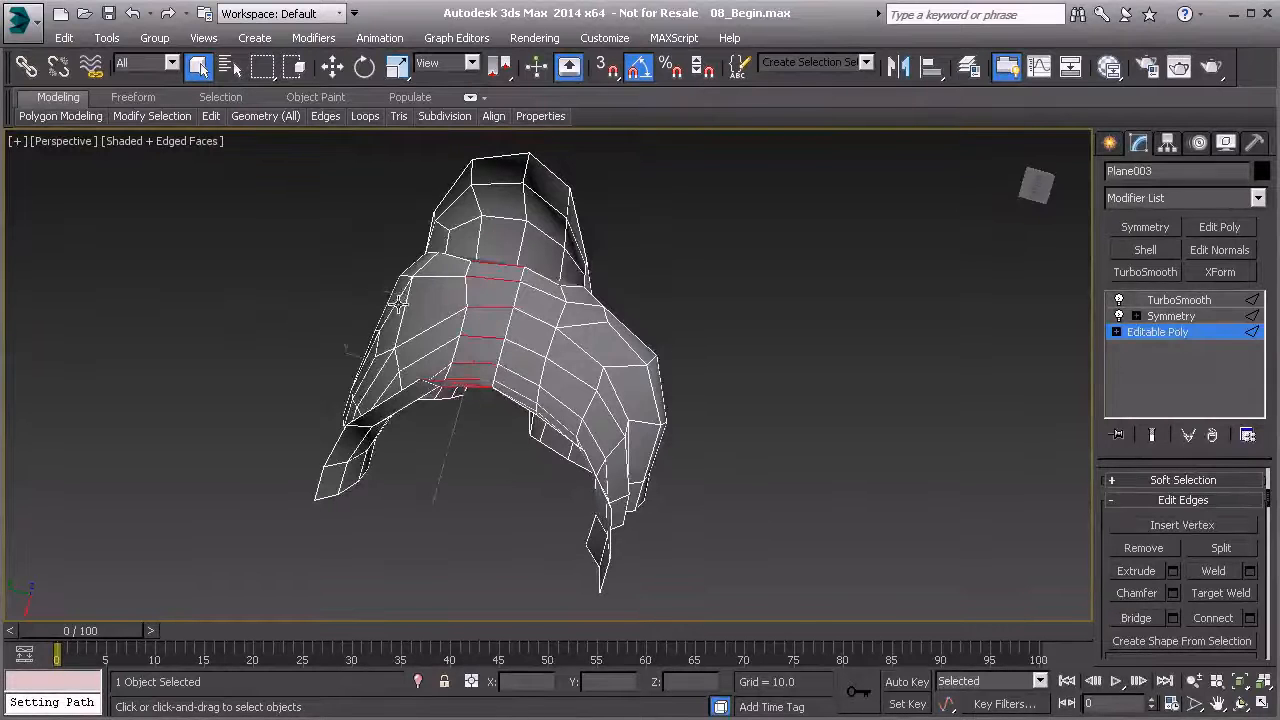
- Add an edge loop through the selected side ring with Flow Connect so it follows the torso's curvature
mouse_move(366, 120)
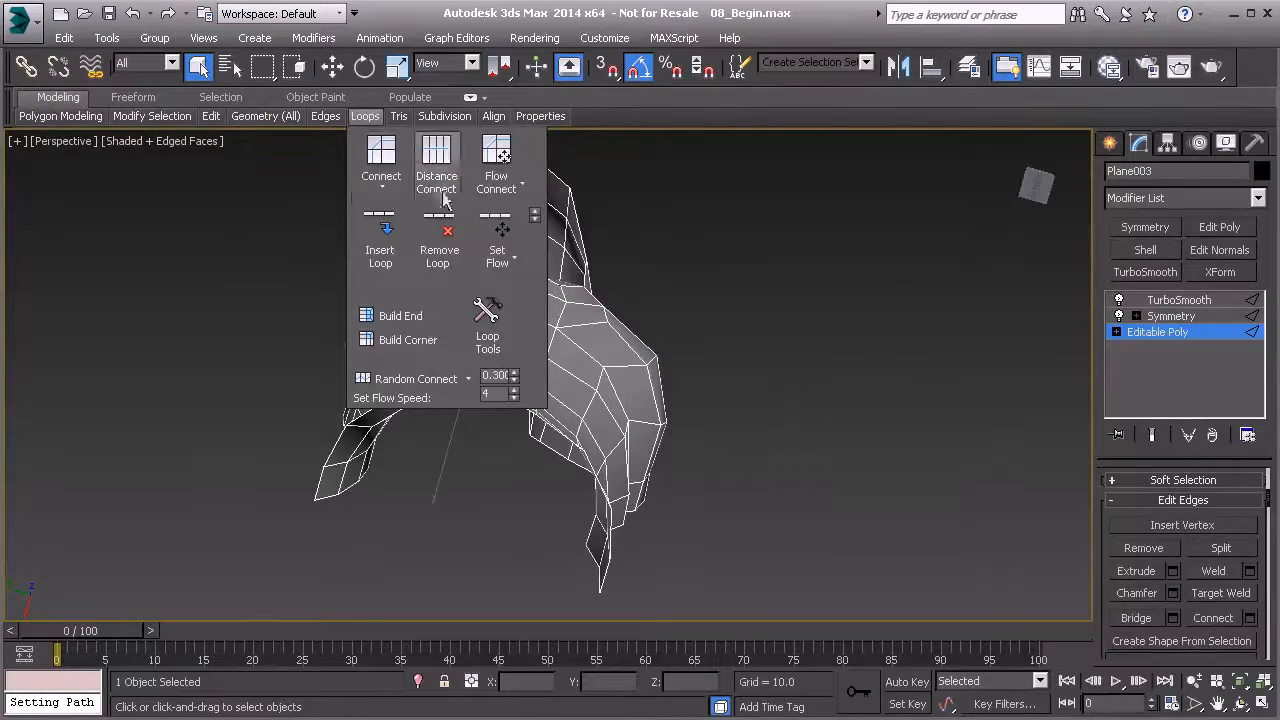
click(498, 172)
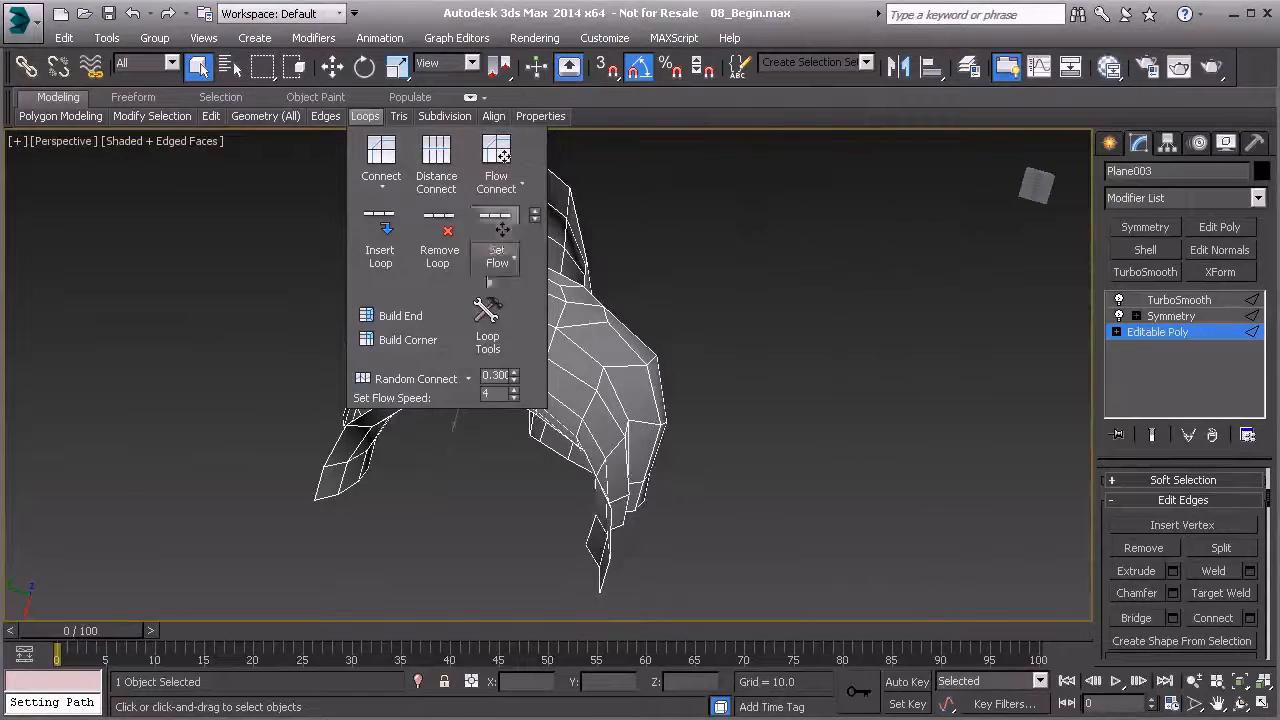
alt+middle_drag(628, 332, 713, 343)
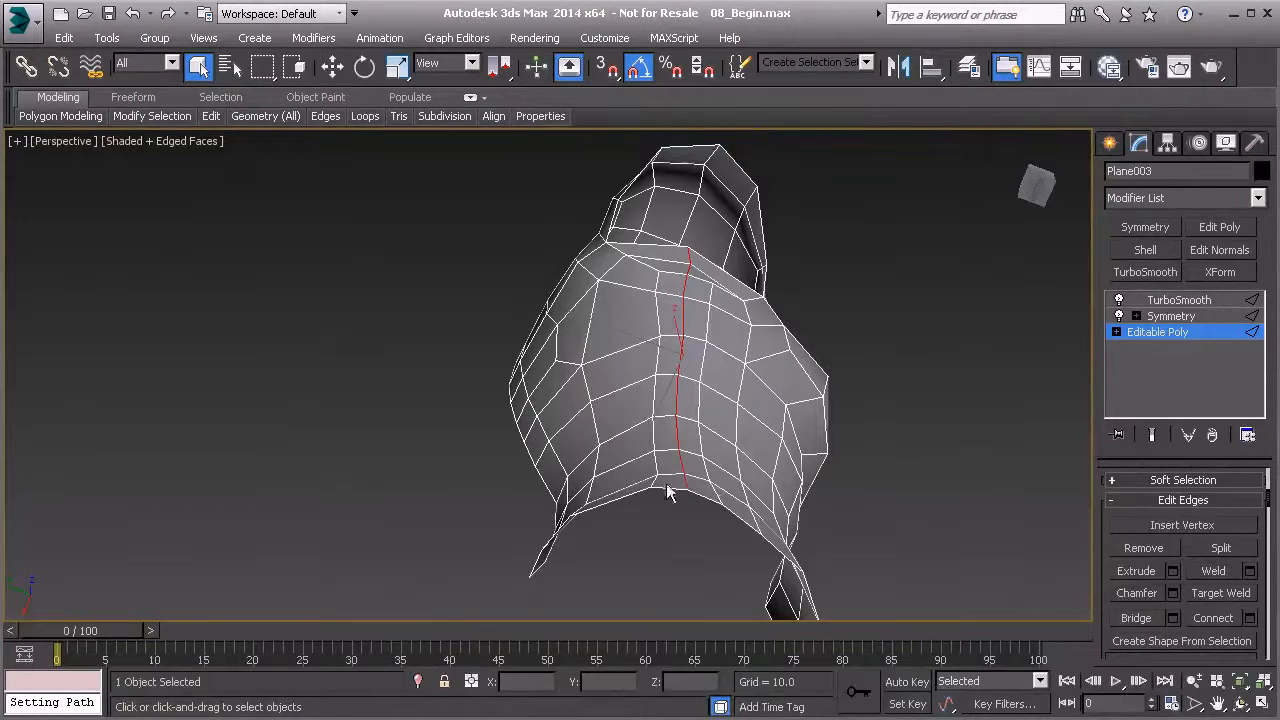
alt+middle_drag(708, 284, 677, 346)
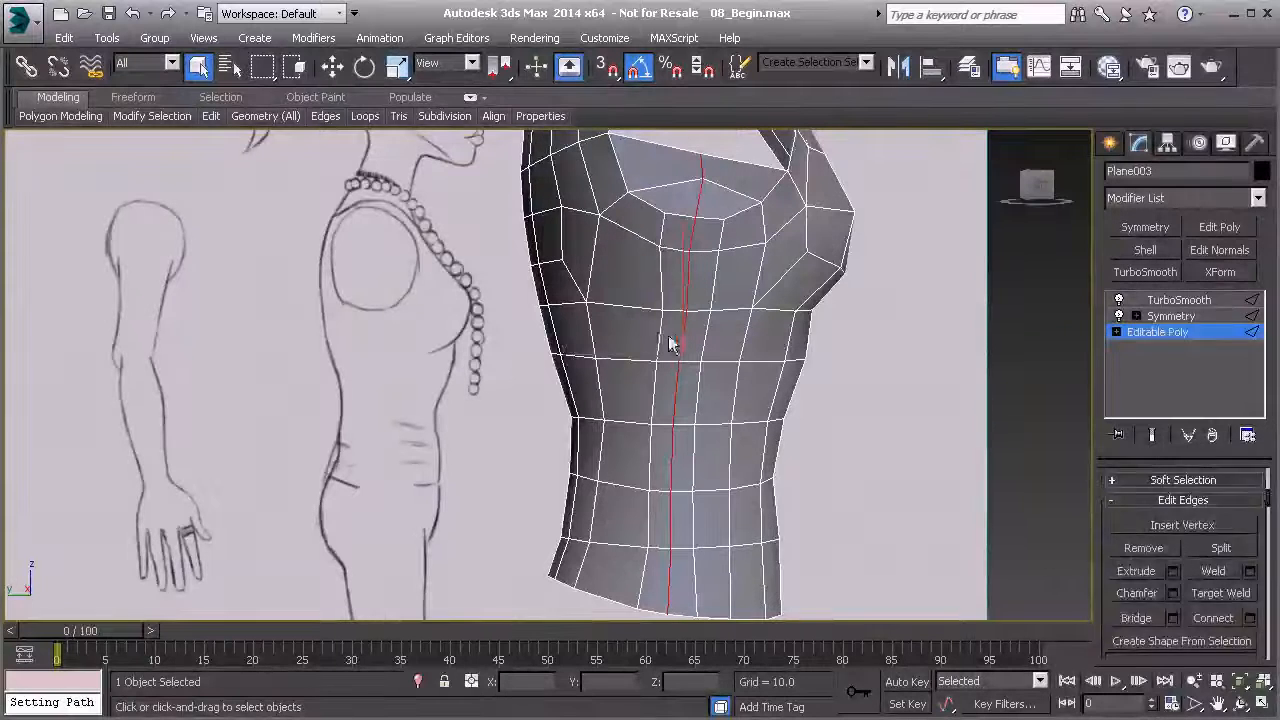
- With the Edge constraint on, slide the two upper vertices behind the new side loop towards the torso's back
key(1)
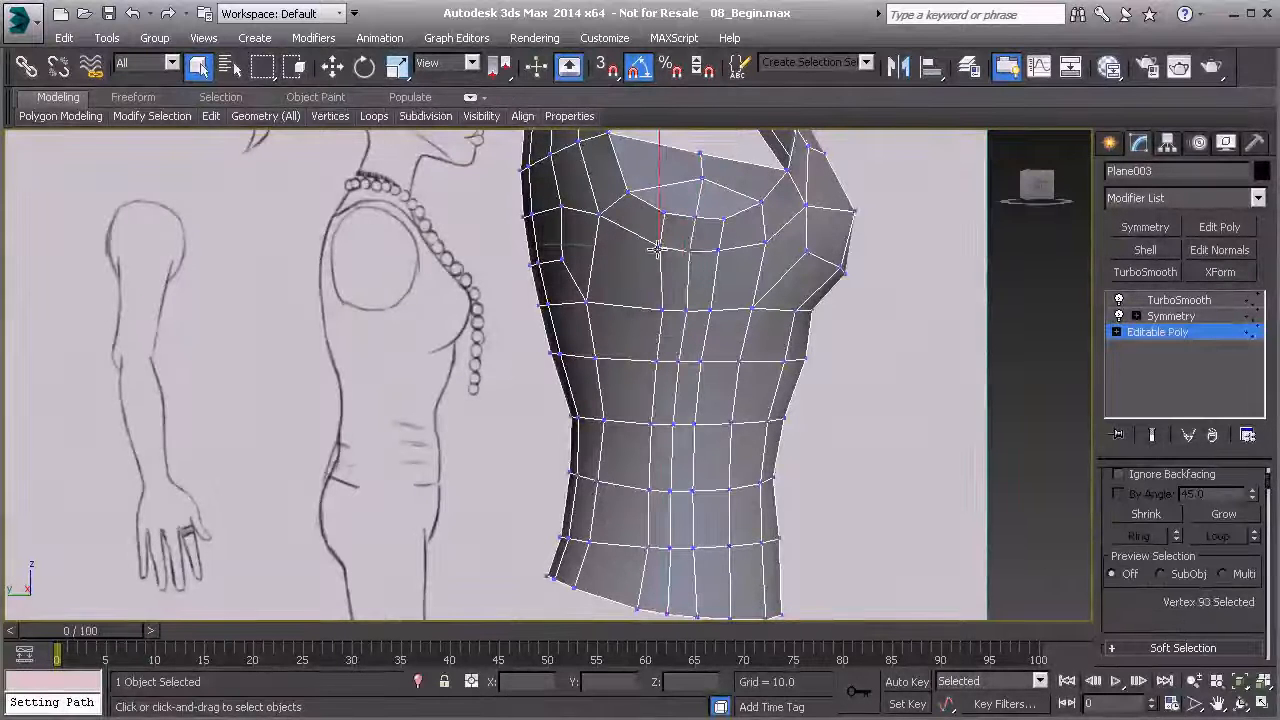
scroll(1160, 590, down, 10)
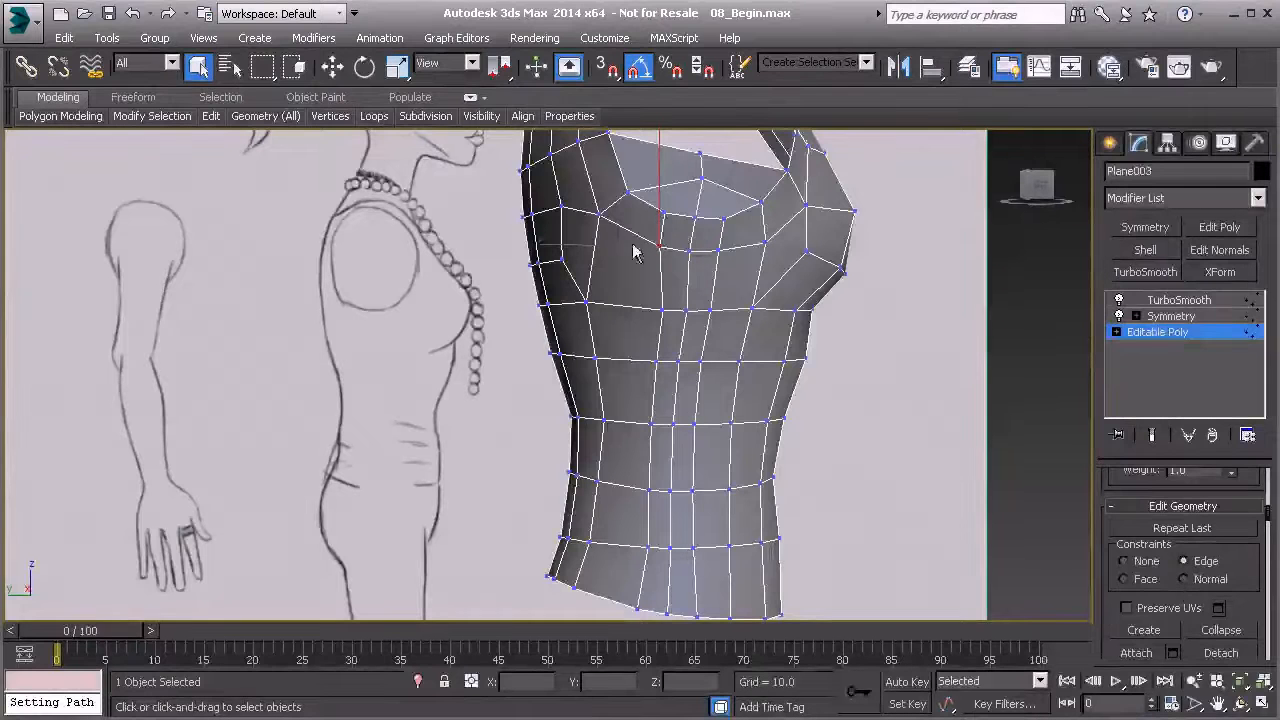
key(w)
alt+middle_drag(591, 246, 620, 257)
drag(614, 250, 592, 245)
alt+middle_drag(592, 245, 561, 188)
click(671, 315)
drag(603, 316, 555, 316)
- Slide the next vertices down the same column, around the waist, towards the torso's back
click(669, 371)
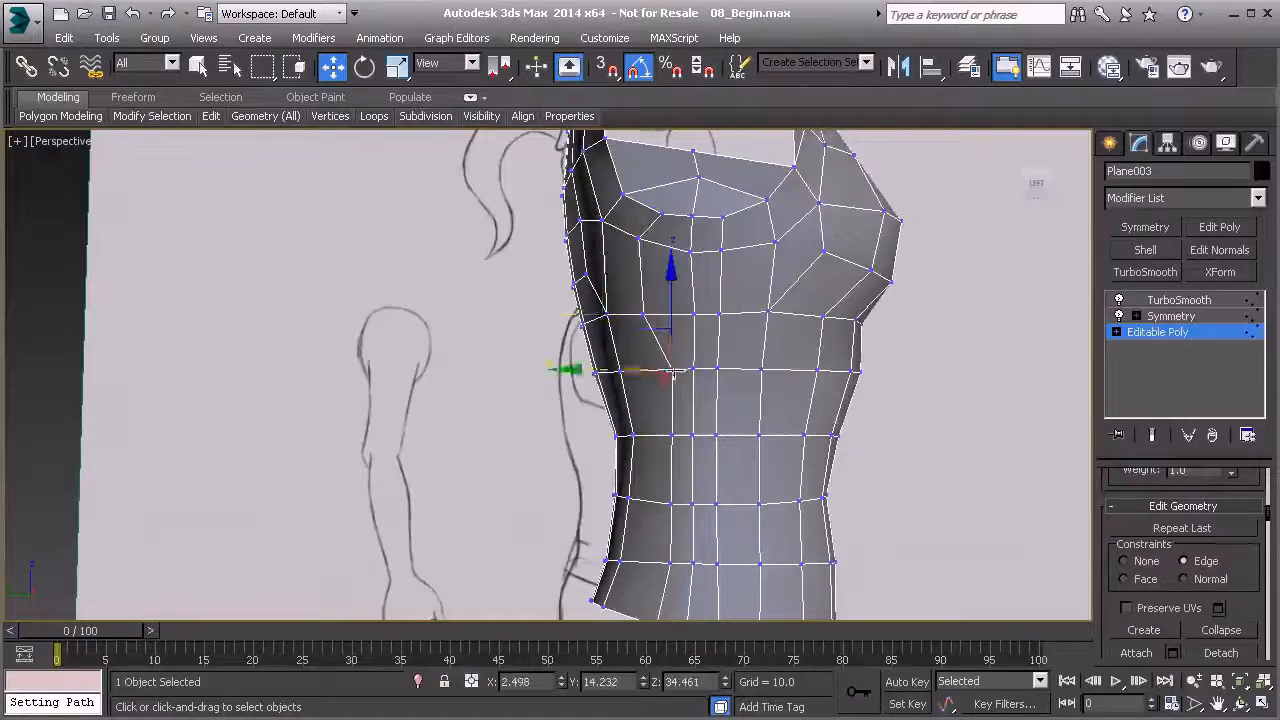
alt+middle_drag(594, 372, 668, 429)
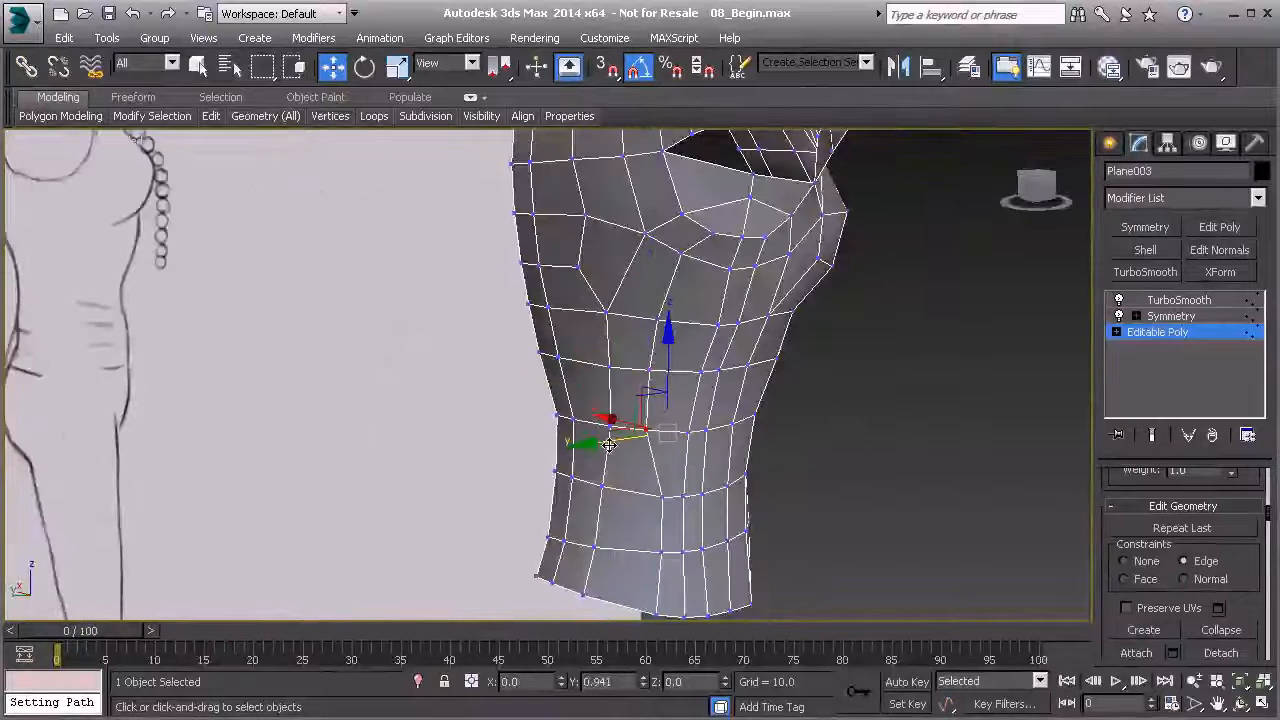
drag(609, 444, 588, 443)
drag(611, 505, 598, 508)
- Slide the column's two lowest vertices, including the one on the torso's bottom border, towards the back
middle_drag(652, 539, 641, 489)
click(650, 504)
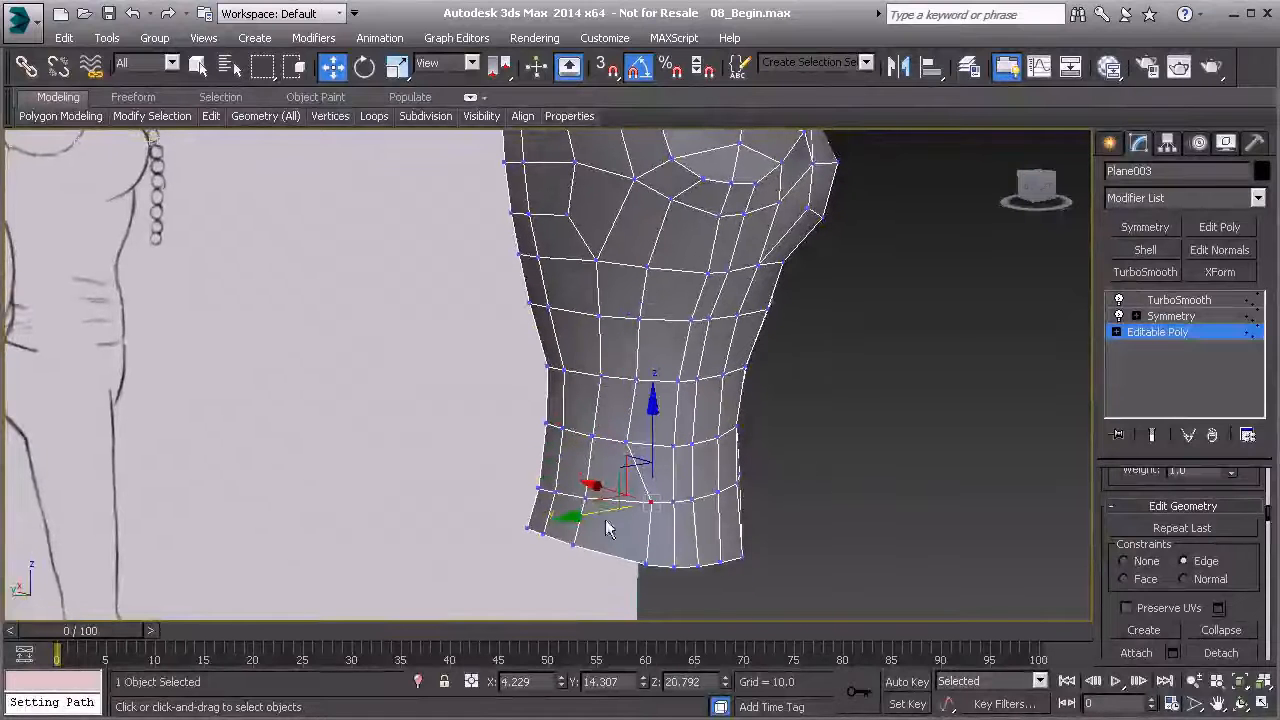
drag(578, 514, 550, 516)
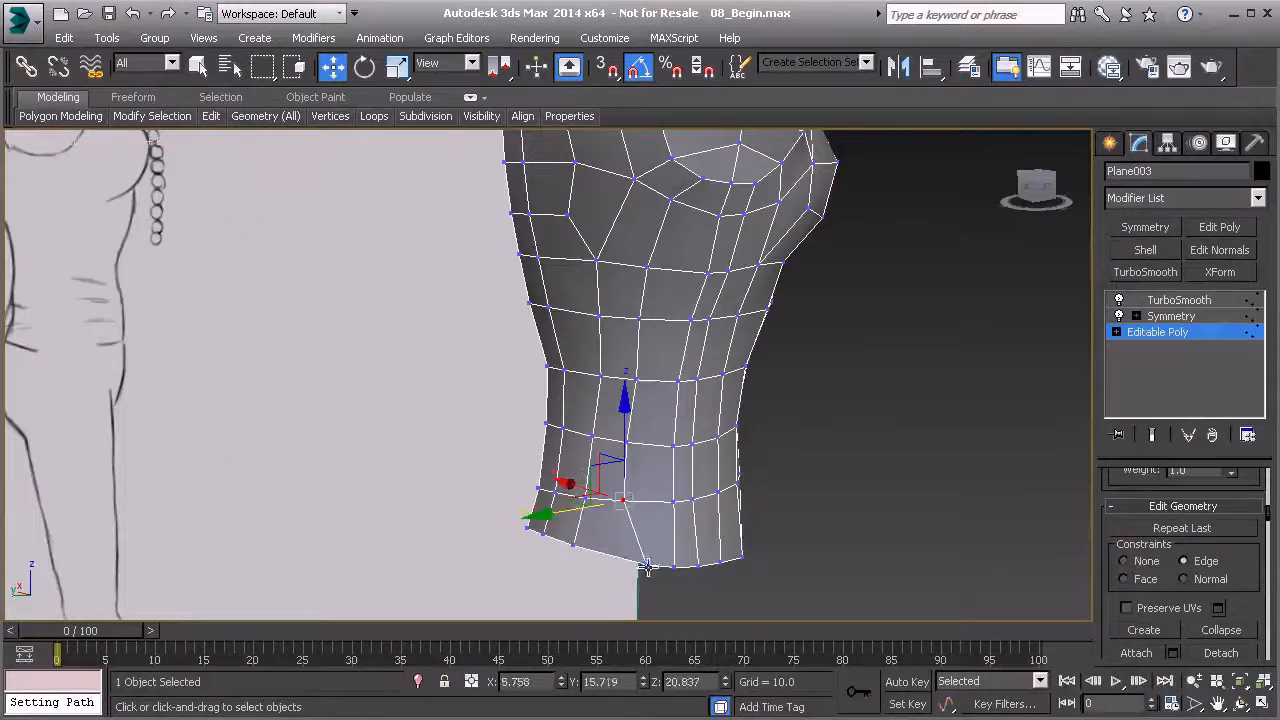
click(644, 566)
drag(591, 576, 564, 578)
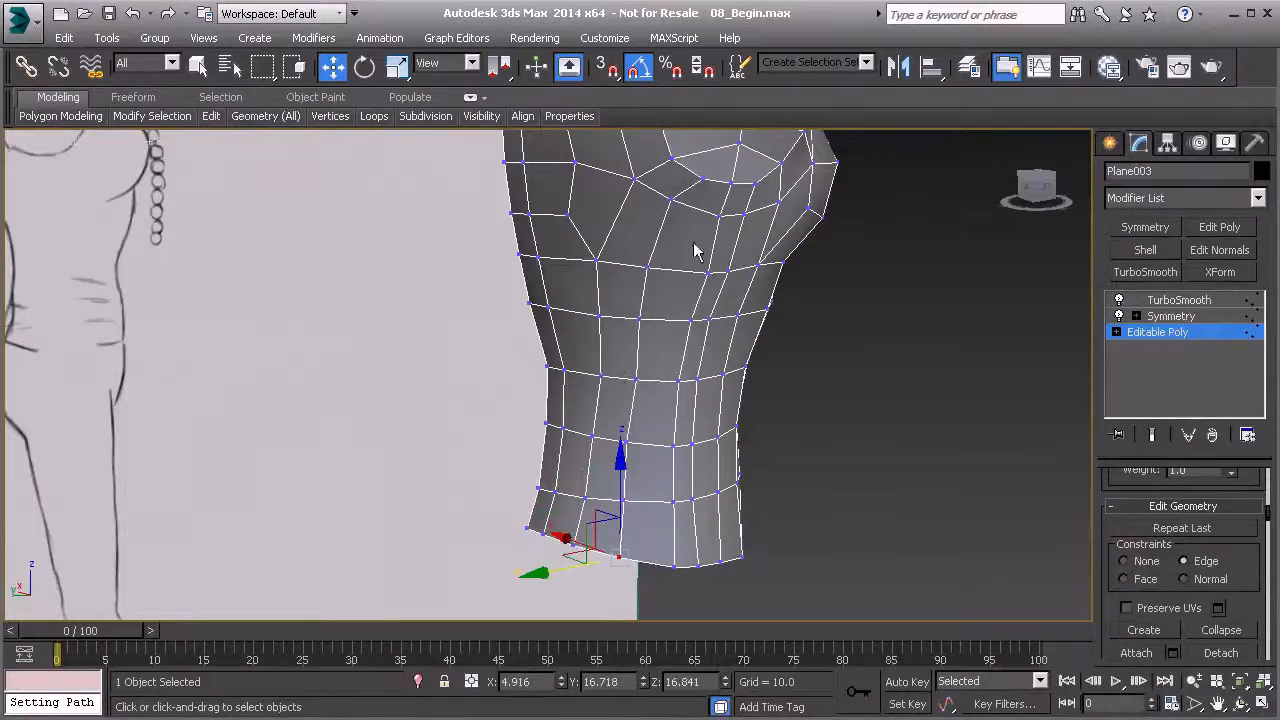
- Slide the two vertices just below the armhole on the side column towards the torso's back along their edges
alt+middle_drag(631, 515, 618, 348)
middle_drag(618, 348, 622, 363)
scroll(647, 320, up, 3)
alt+middle_drag(647, 320, 673, 325)
scroll(665, 362, down, 3)
click(665, 285)
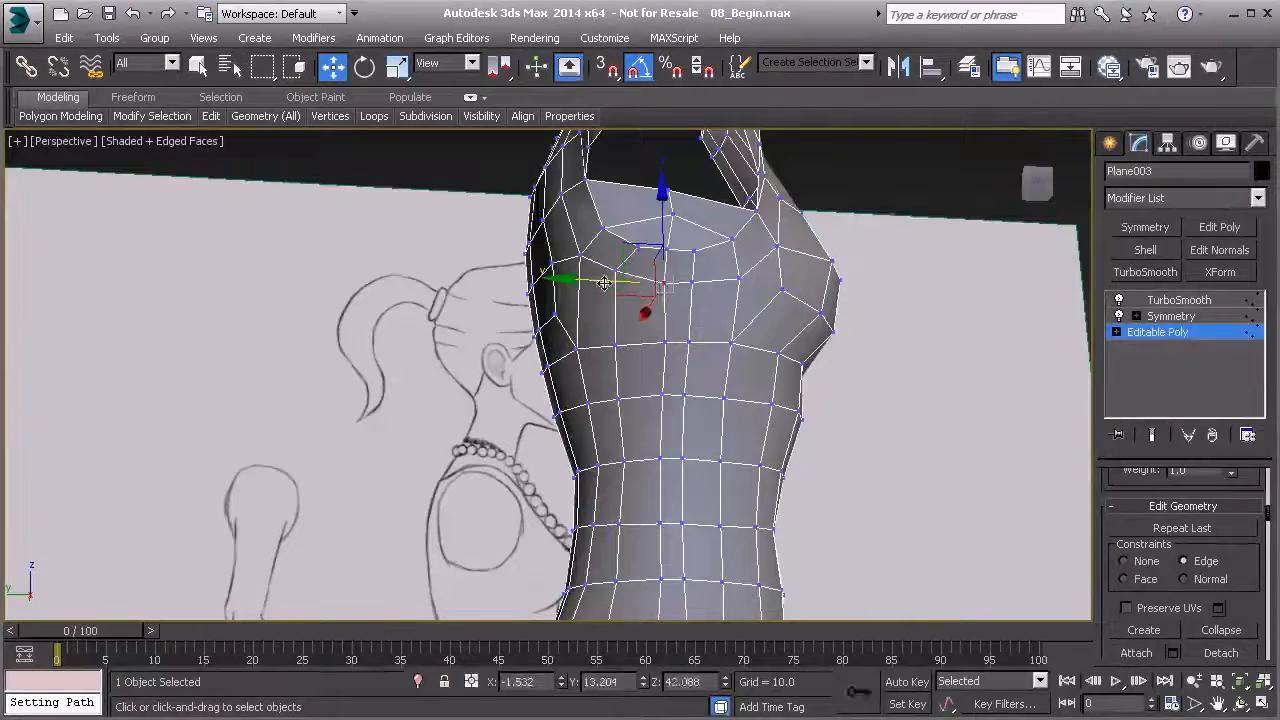
click(666, 345)
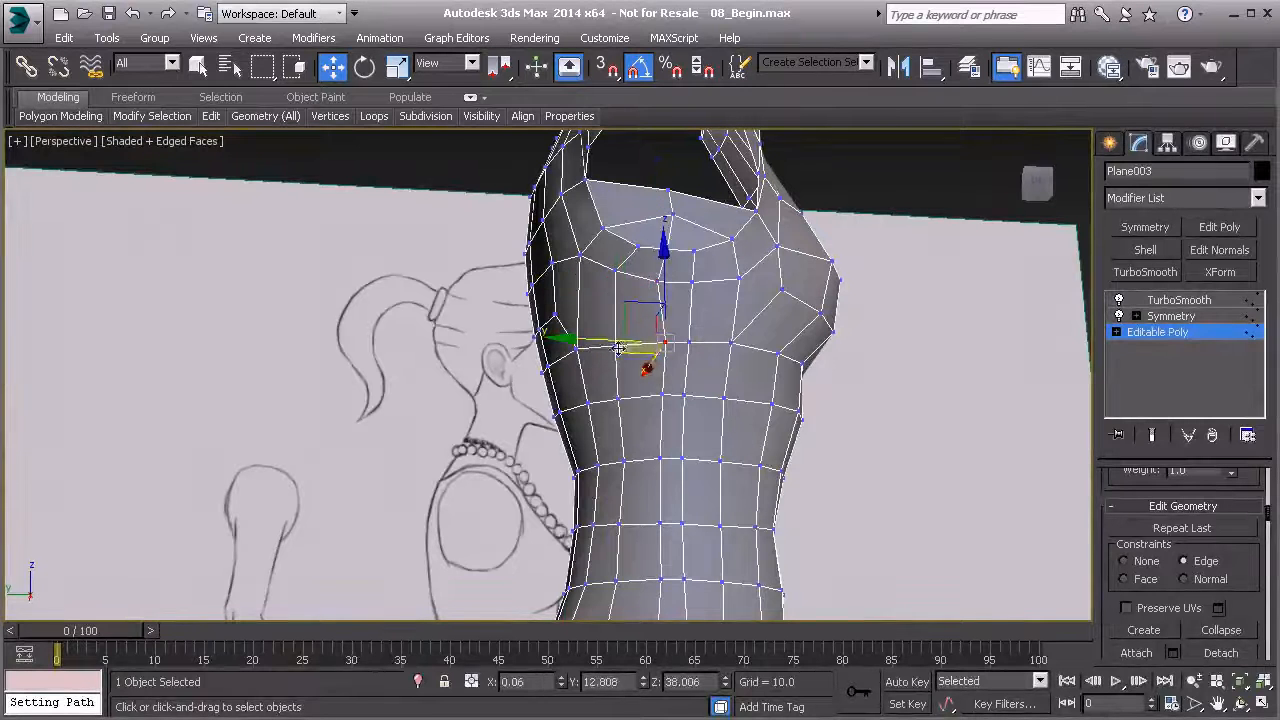
drag(608, 344, 605, 344)
- Slide the following vertices down the same side column, through the waist to the lower torso, towards the back
click(662, 396)
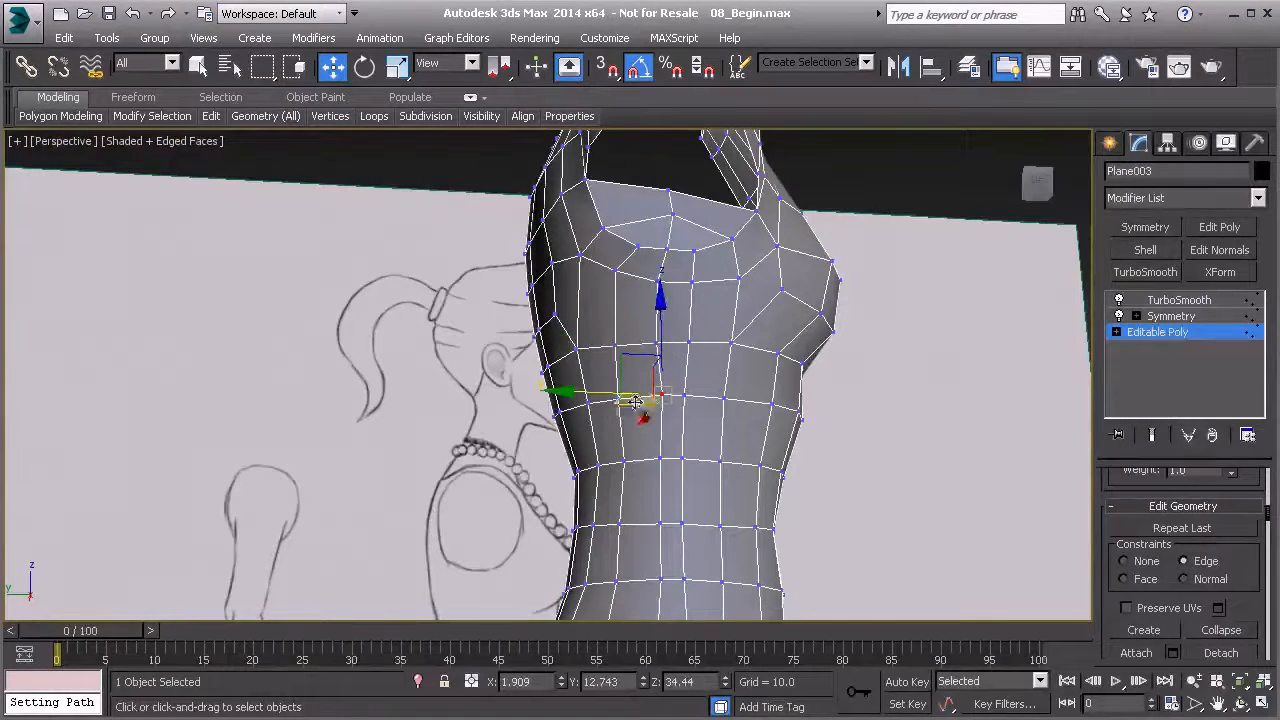
drag(594, 392, 592, 392)
middle_drag(651, 453, 674, 390)
click(683, 393)
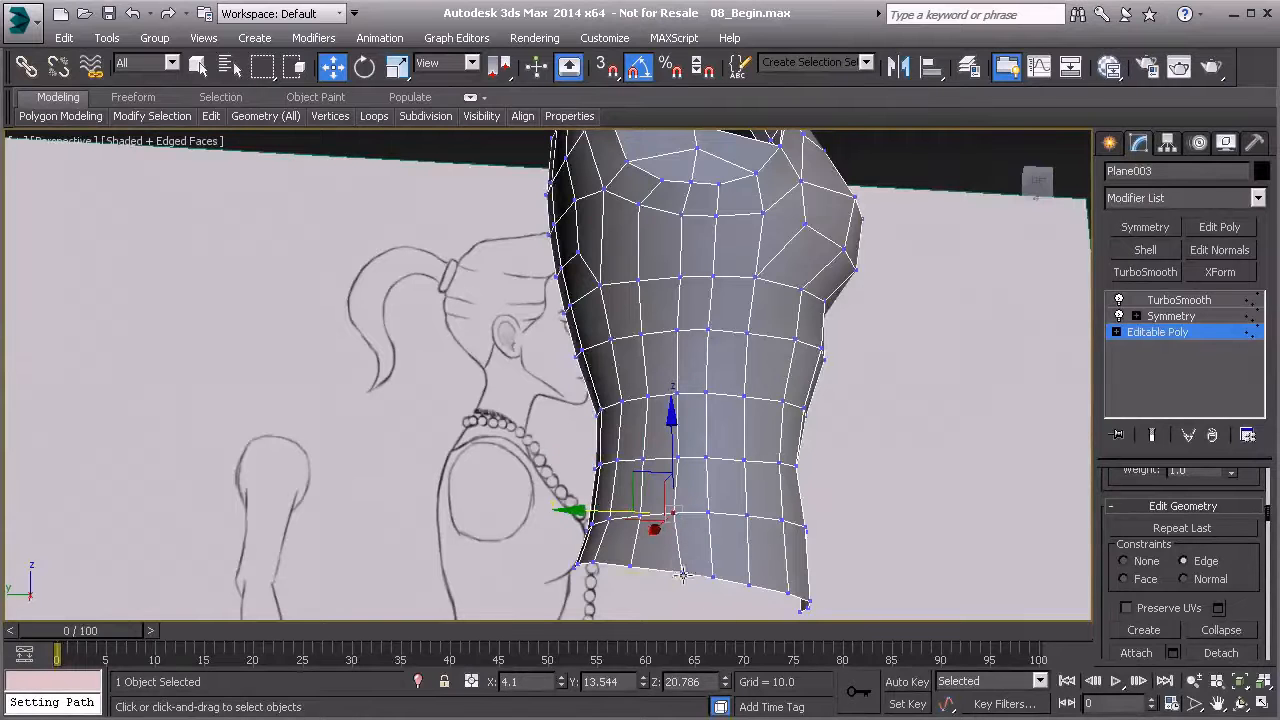
- Set the constraint to None and shift the underarm vertices below the armhole sideways to smooth the armpit
mouse_move(685, 365)
alt+middle_down()
mouse_move(626, 320)
mouse_move(699, 337)
mouse_move(669, 286)
mouse_move(560, 306)
mouse_move(534, 291)
mouse_move(538, 307)
mouse_move(722, 316)
mouse_move(663, 309)
mouse_move(717, 331)
mouse_move(631, 326)
alt+middle_up()
scroll(635, 326, up, 3)
drag(638, 343, 639, 297)
mouse_move(636, 283)
alt+middle_down()
mouse_move(673, 338)
mouse_move(640, 345)
mouse_move(652, 341)
alt+middle_up()
drag(662, 333, 634, 336)
alt+middle_drag(619, 338, 716, 340)
drag(720, 338, 705, 339)
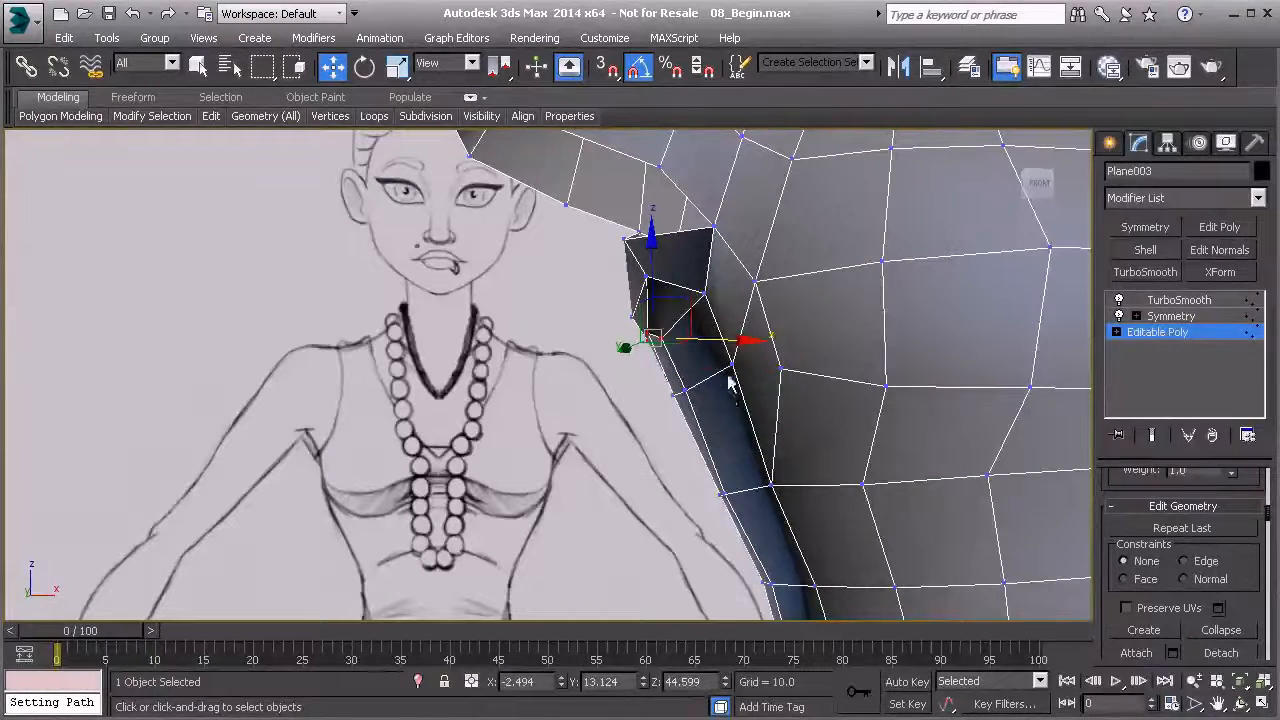
mouse_move(682, 338)
alt+middle_down()
mouse_move(740, 294)
mouse_move(753, 333)
alt+middle_up()
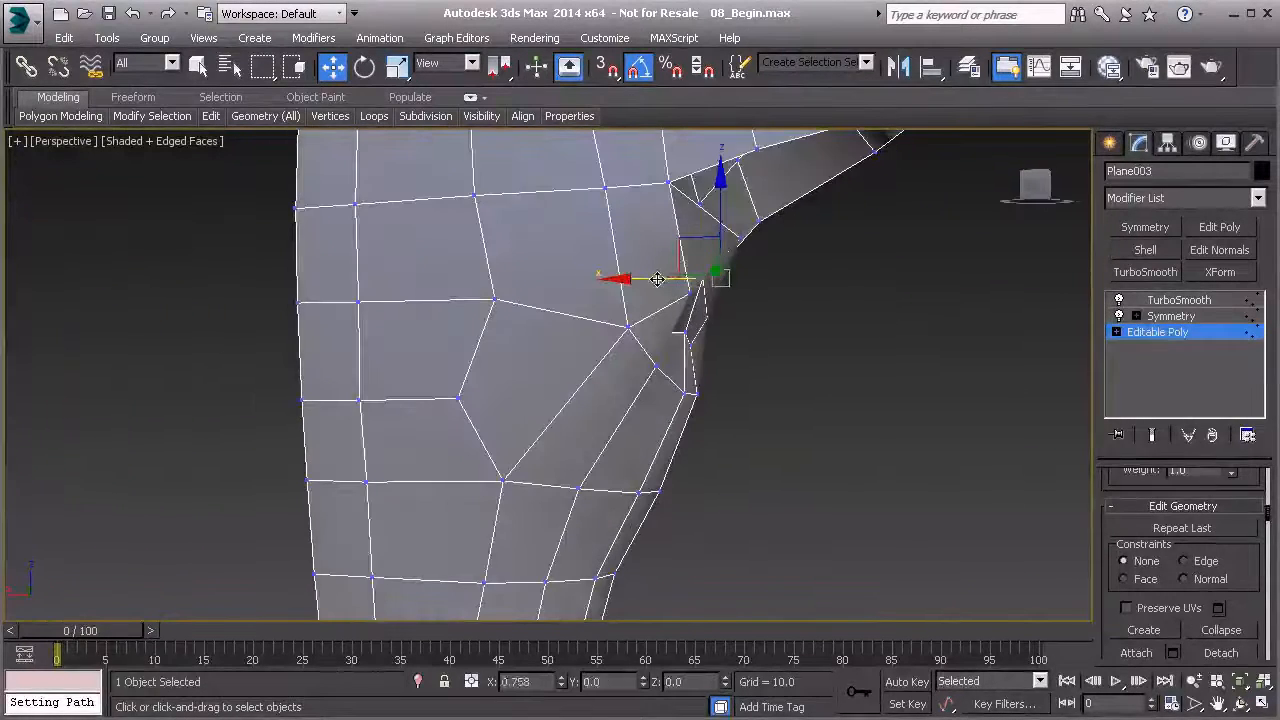
- Undo the last vertex move and slightly lower the middle vertex on the armhole's bottom rim
mouse_move(707, 314)
alt+middle_down()
mouse_move(748, 326)
mouse_move(727, 364)
mouse_move(917, 358)
mouse_move(970, 381)
mouse_move(694, 371)
mouse_move(737, 281)
mouse_move(676, 394)
mouse_move(607, 354)
mouse_move(625, 374)
alt+middle_up()
scroll(673, 410, up, 4)
drag(604, 338, 586, 346)
alt+middle_drag(578, 355, 645, 385)
key(ctrl+z)
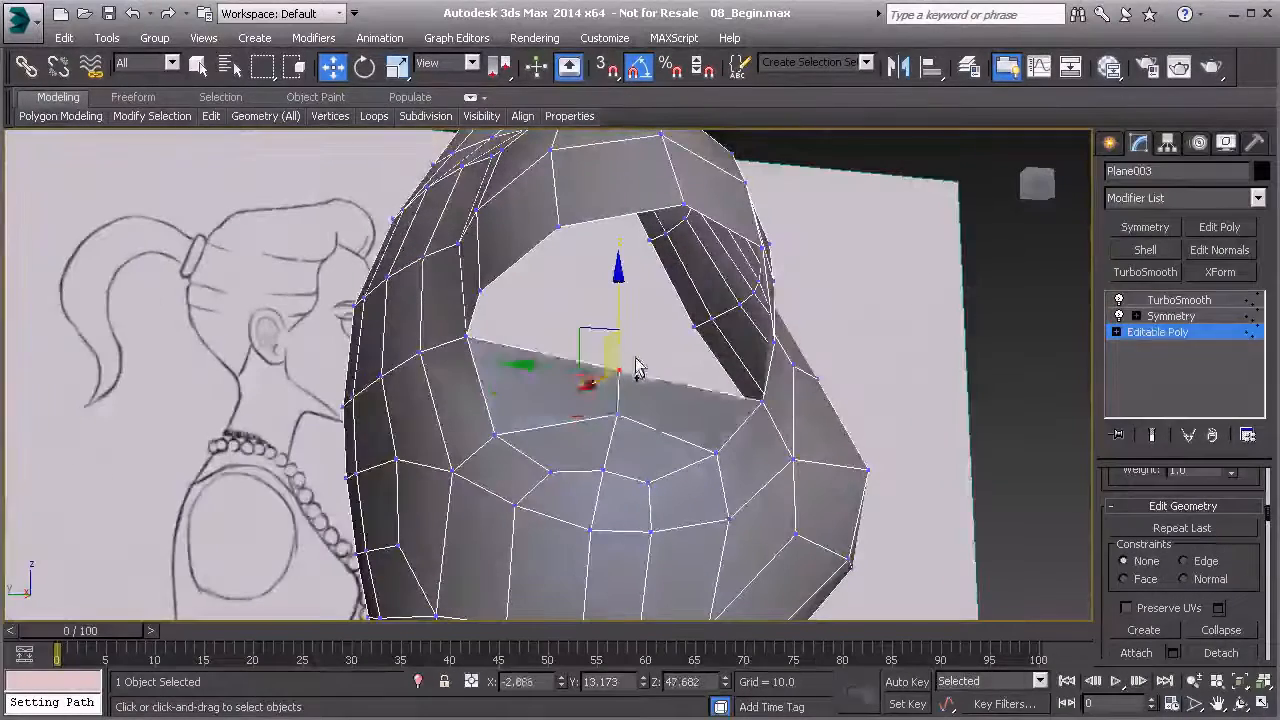
drag(619, 321, 618, 348)
alt+middle_drag(650, 370, 634, 348)
scroll(607, 310, down, 3)
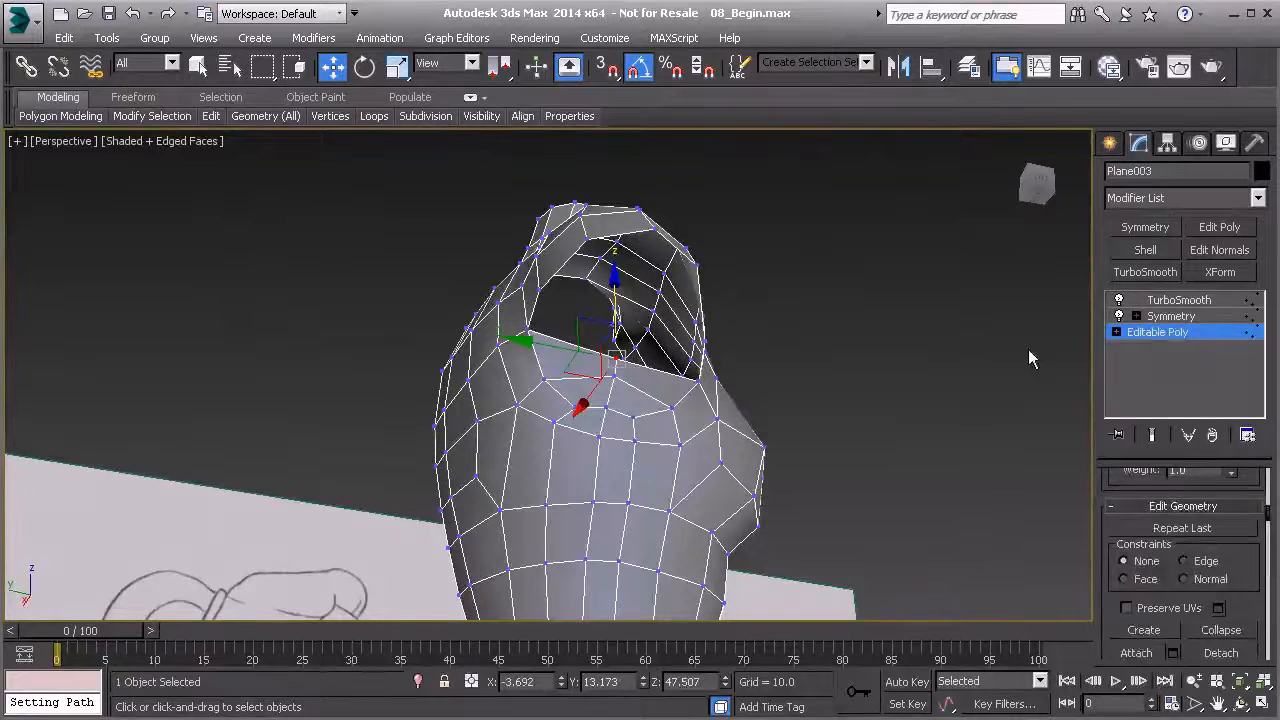
- Select the armhole's open border and cap it with a polygon
key(2)
double_click(690, 264)
alt+middle_drag(690, 266, 795, 357)
scroll(1196, 620, down, 4)
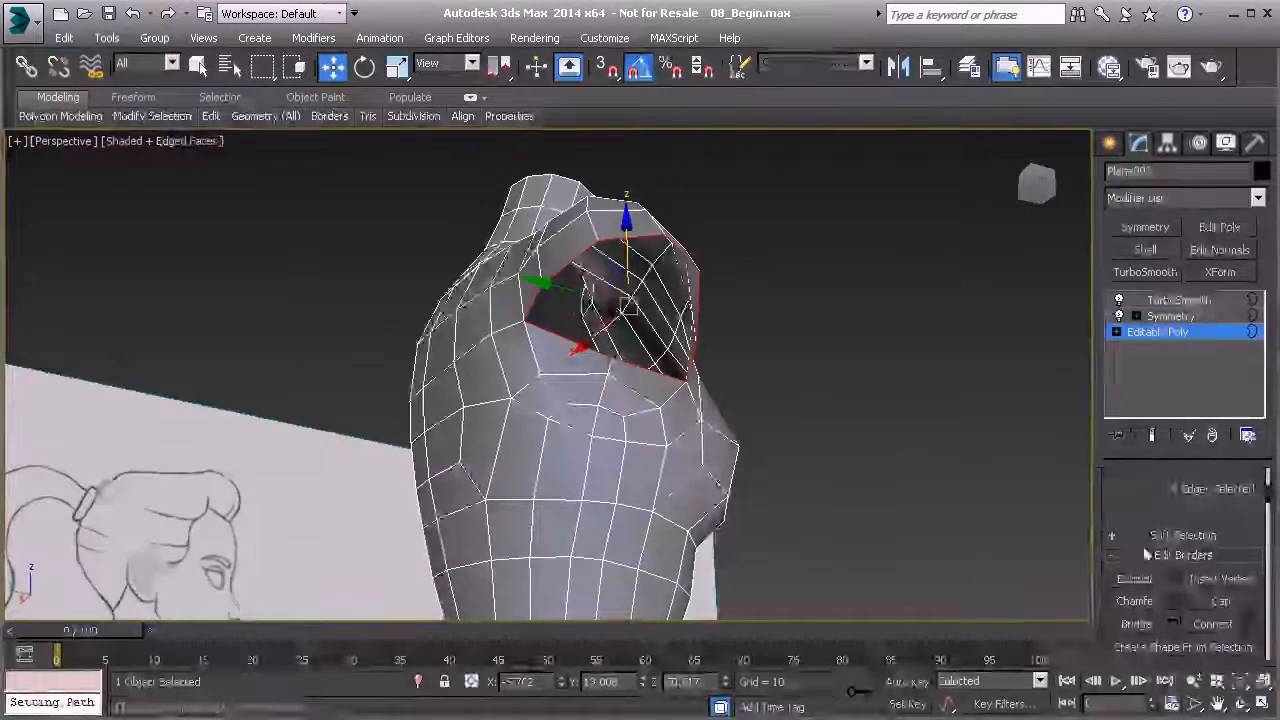
scroll(1147, 561, down, 1)
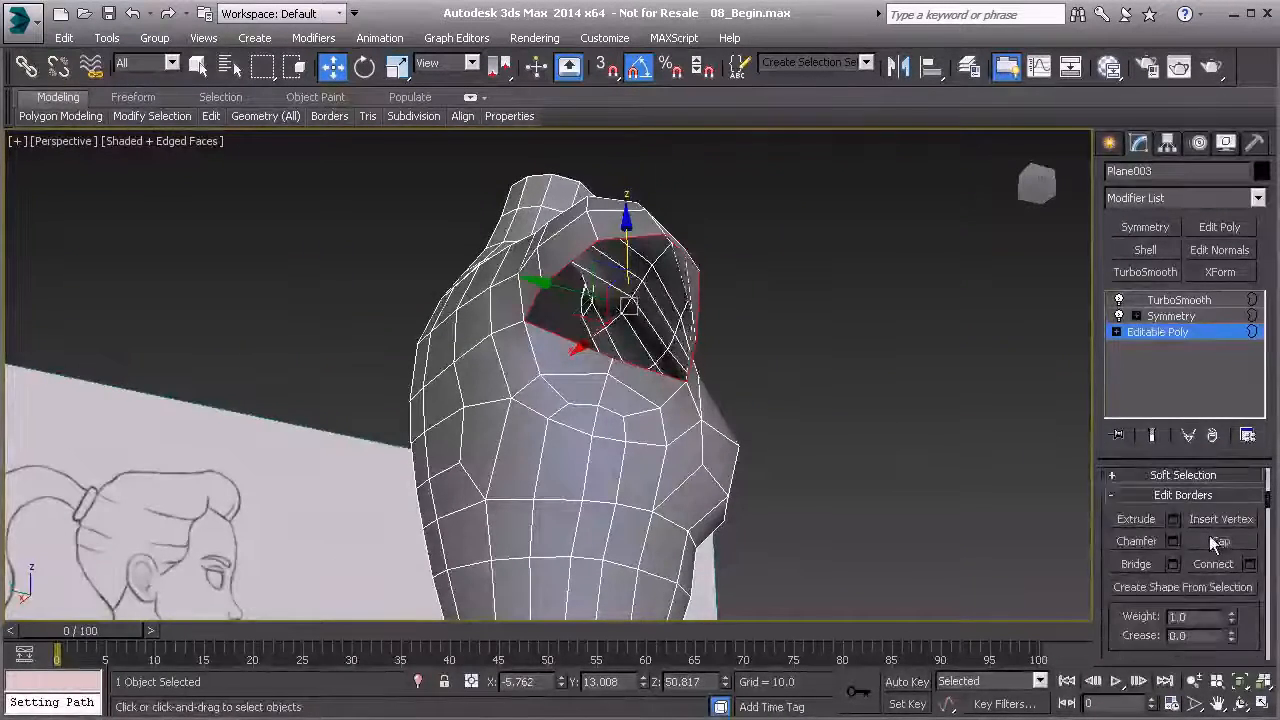
click(1191, 540)
- Extrude the armhole's cap polygon outwards and down to form the start of the upper arm
alt+middle_drag(740, 382, 557, 378)
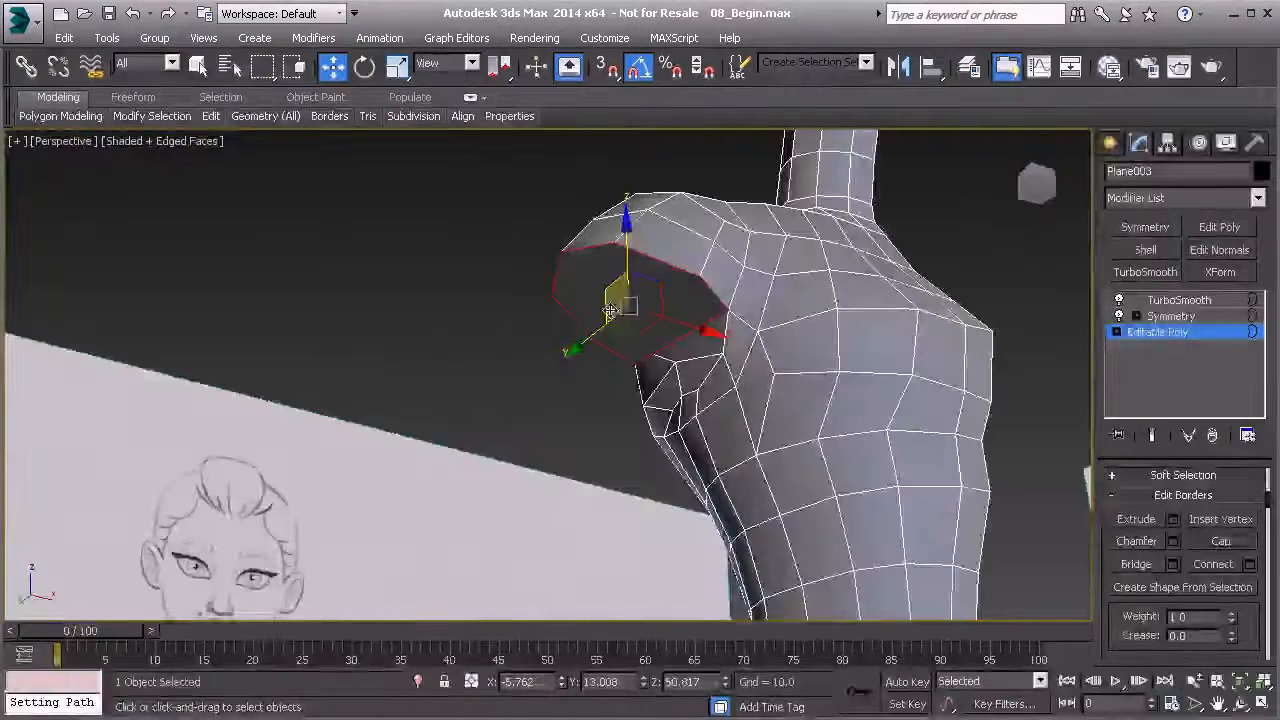
alt+middle_drag(615, 295, 640, 313)
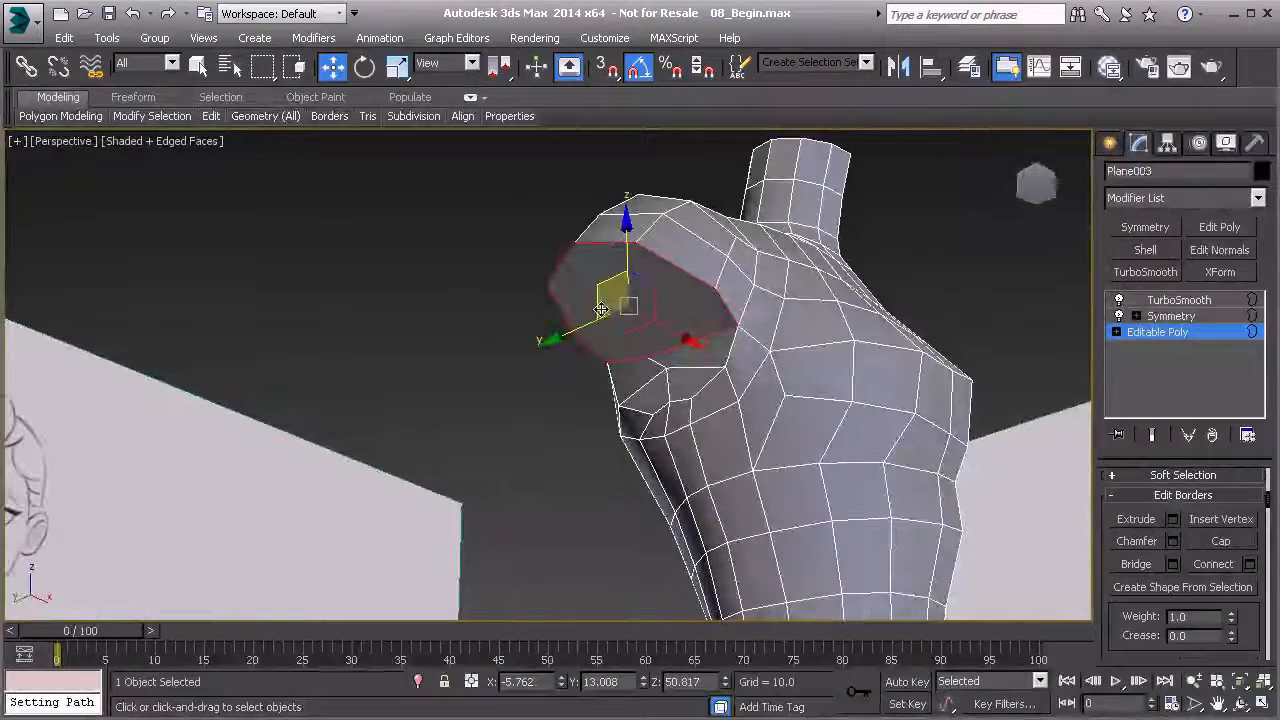
key(4)
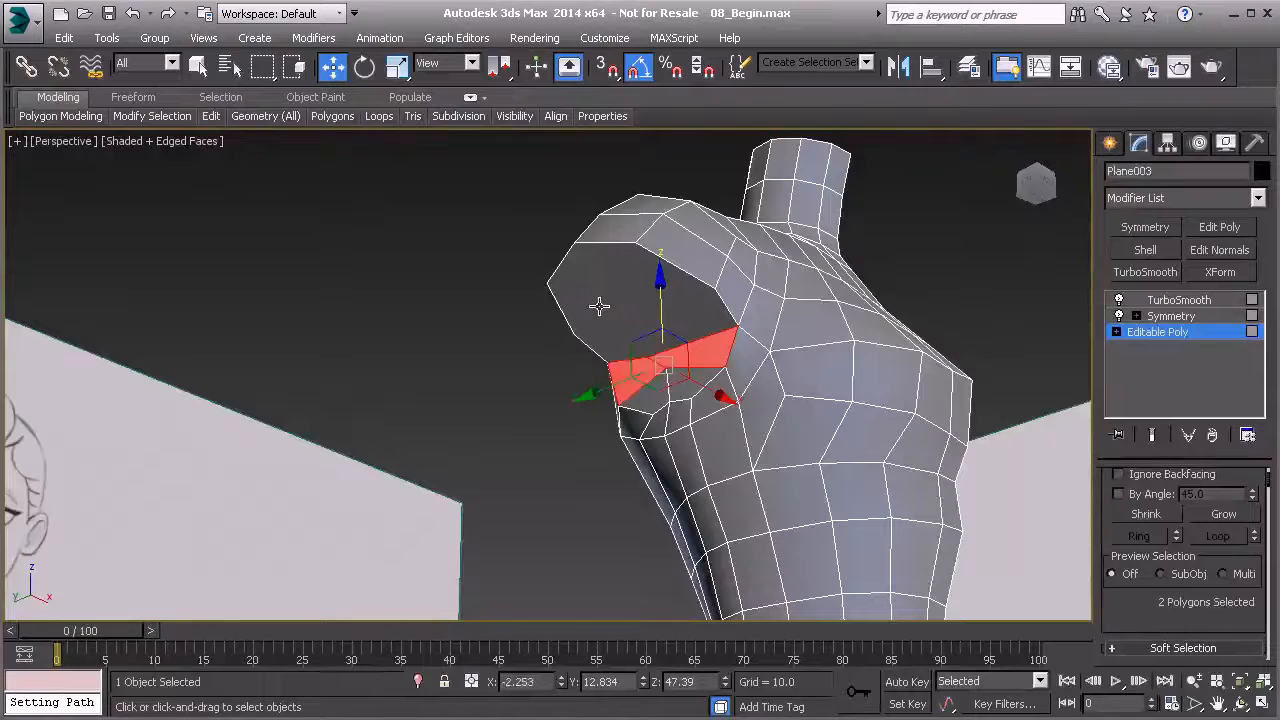
click(600, 306)
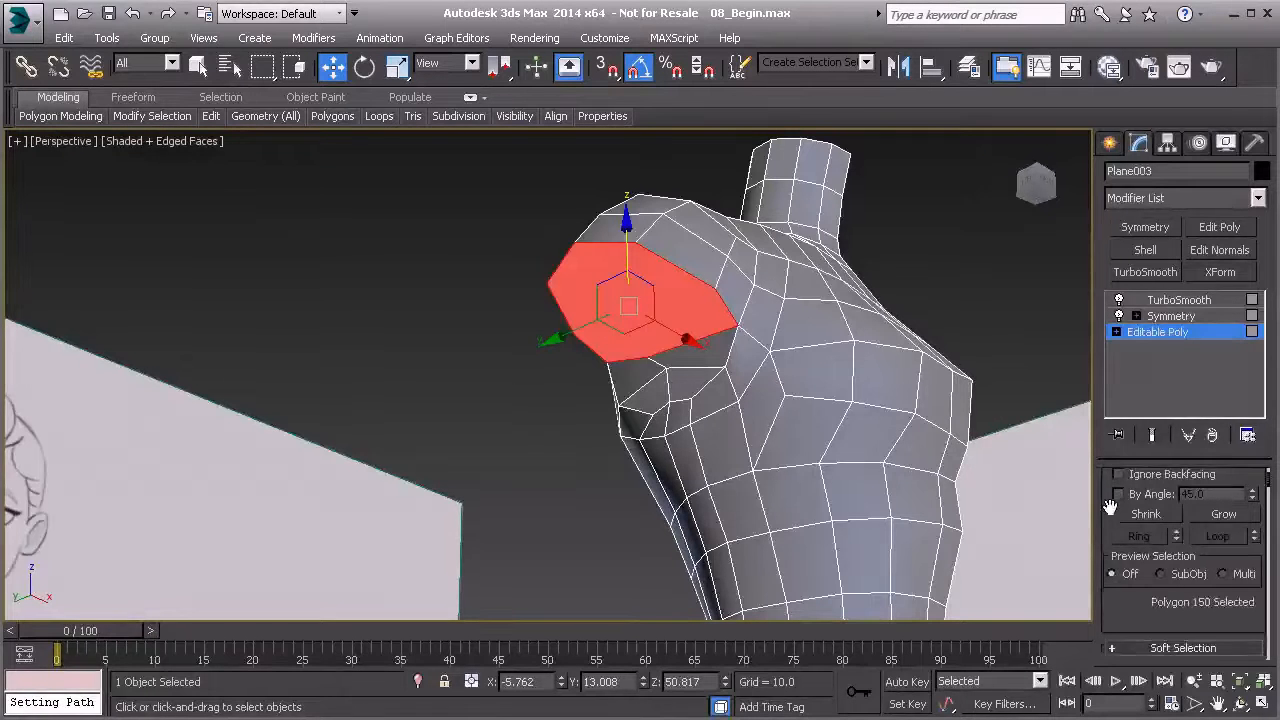
scroll(1107, 540, up, 2)
scroll(1116, 595, down, 5)
click(1172, 546)
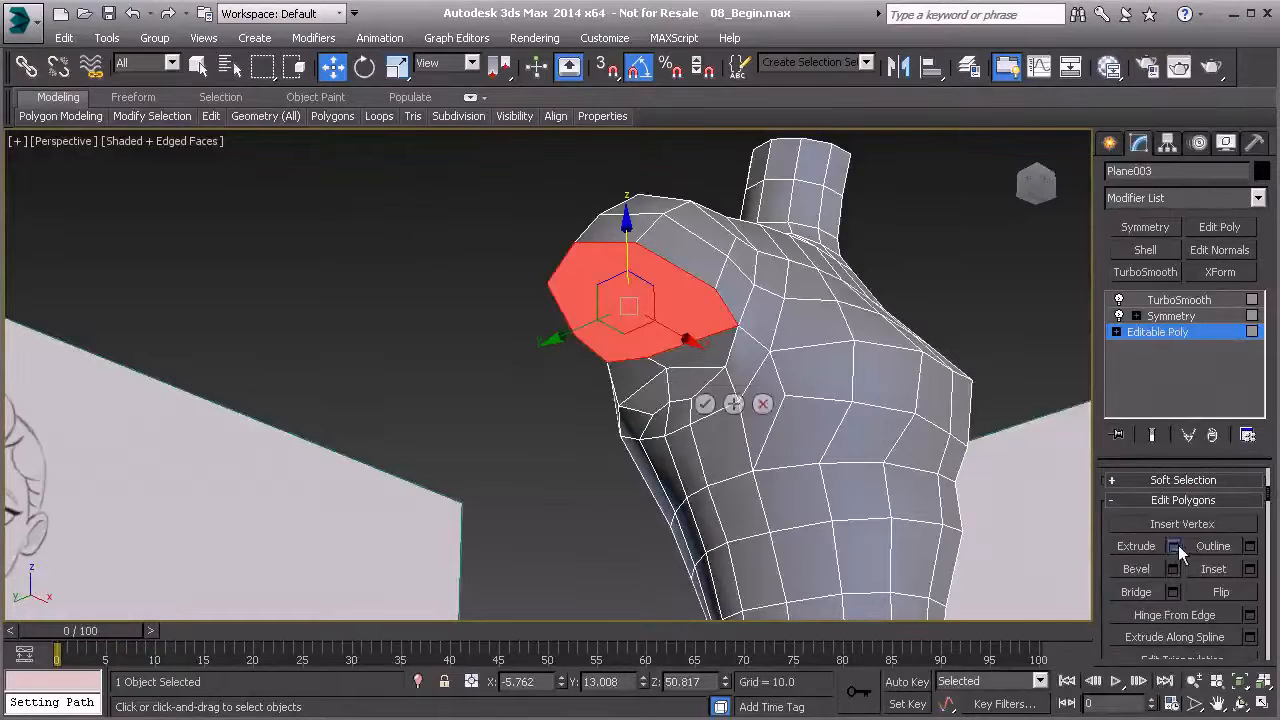
click(704, 405)
alt+middle_drag(531, 383, 752, 399)
alt+middle_drag(485, 403, 358, 410)
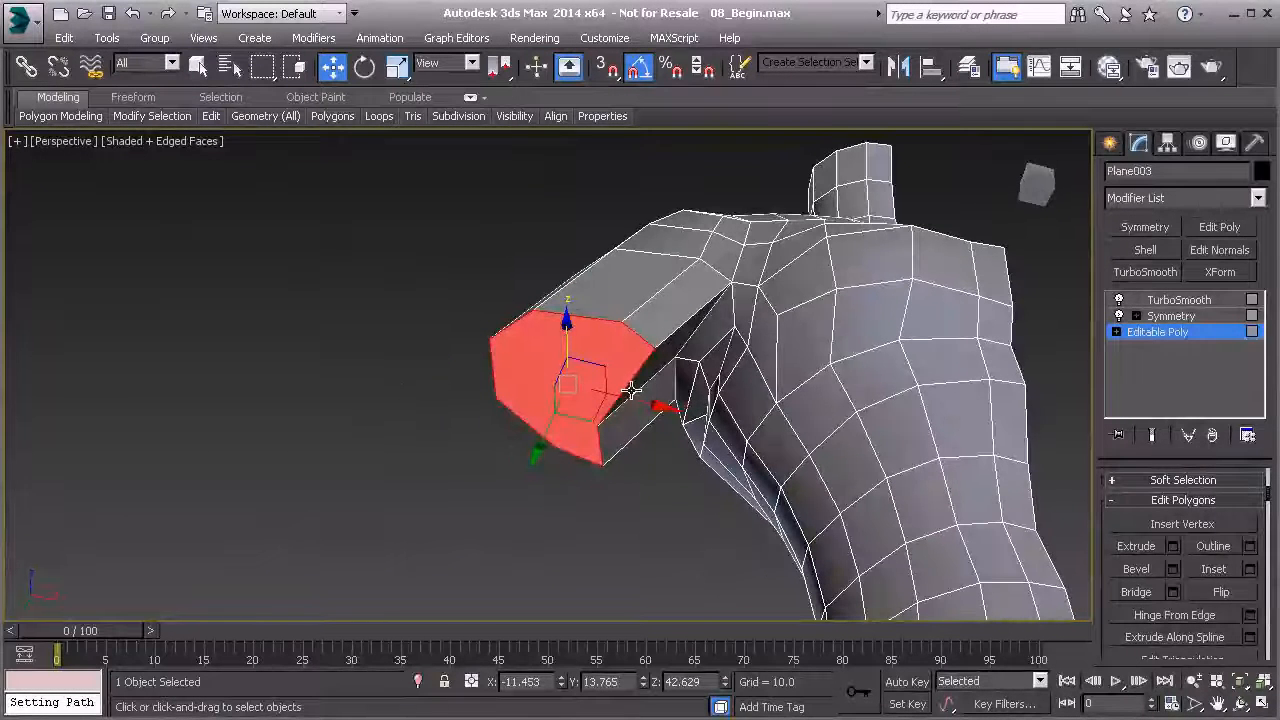
- Apply GeoPoly to the arm's end polygon to turn it into a regular shape
mouse_move(633, 390)
alt+middle_down()
mouse_move(655, 409)
mouse_move(688, 368)
mouse_move(527, 320)
alt+middle_up()
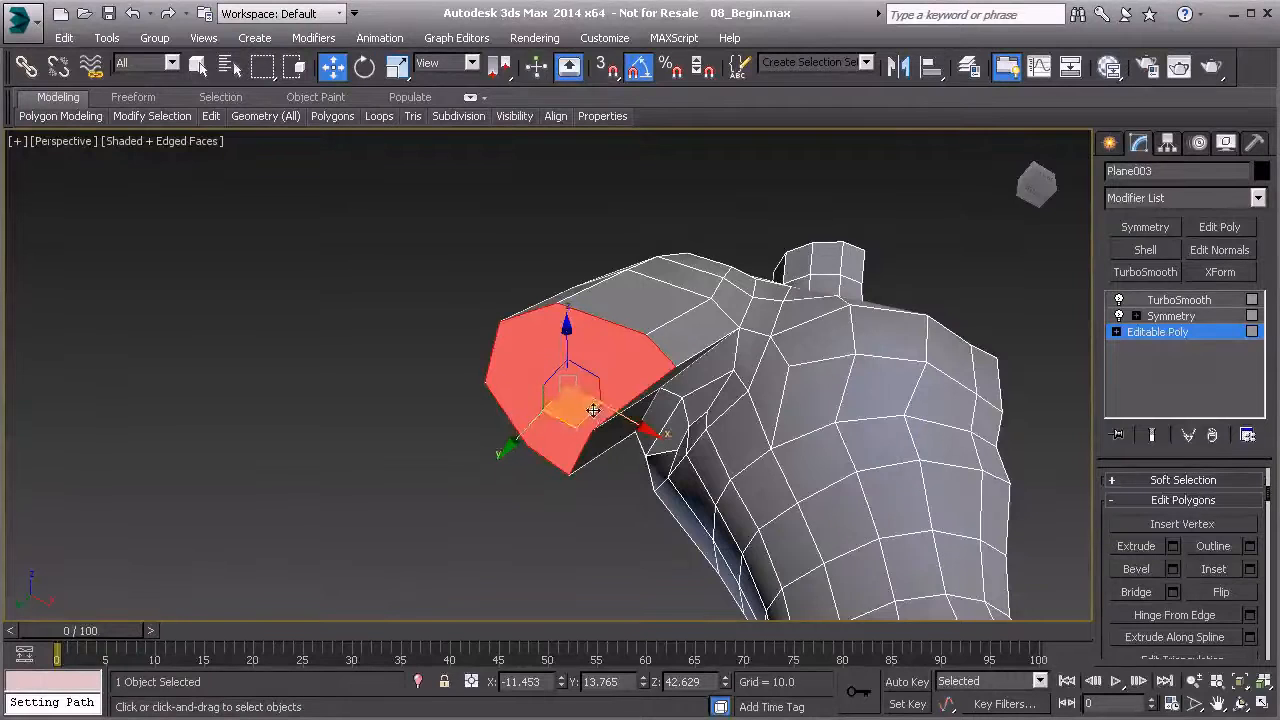
alt+middle_drag(670, 352, 737, 433)
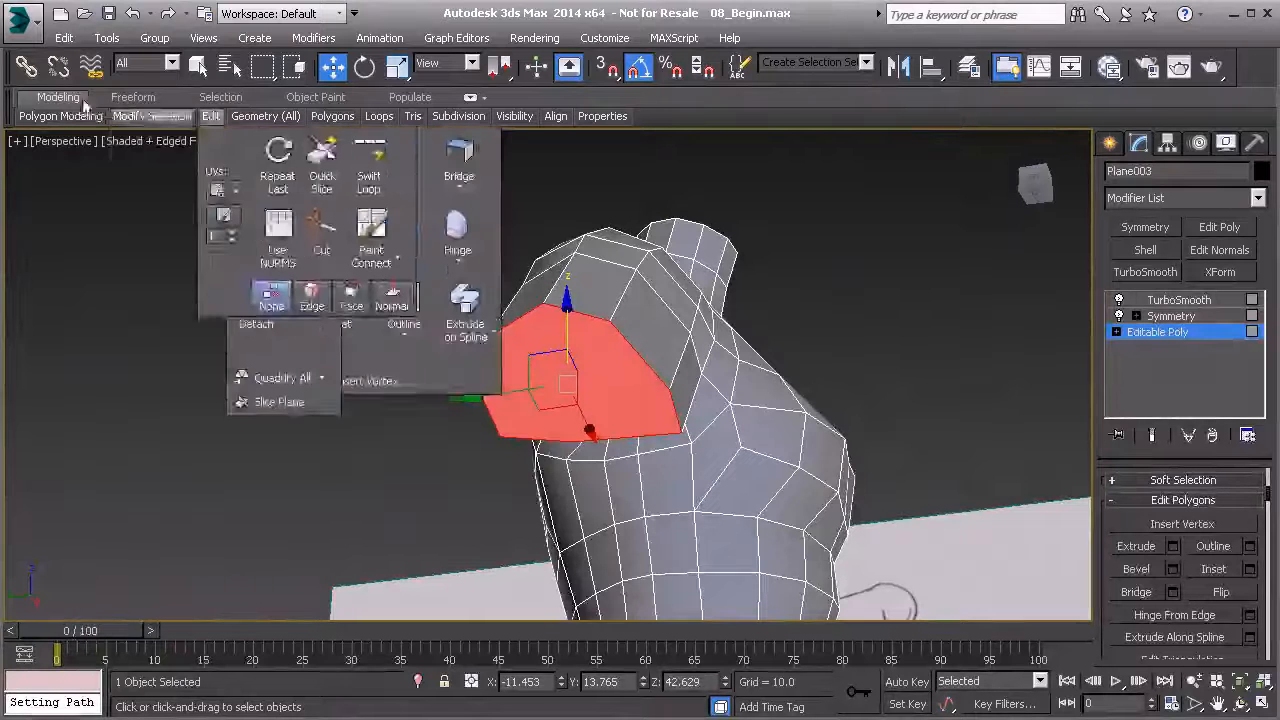
mouse_move(332, 117)
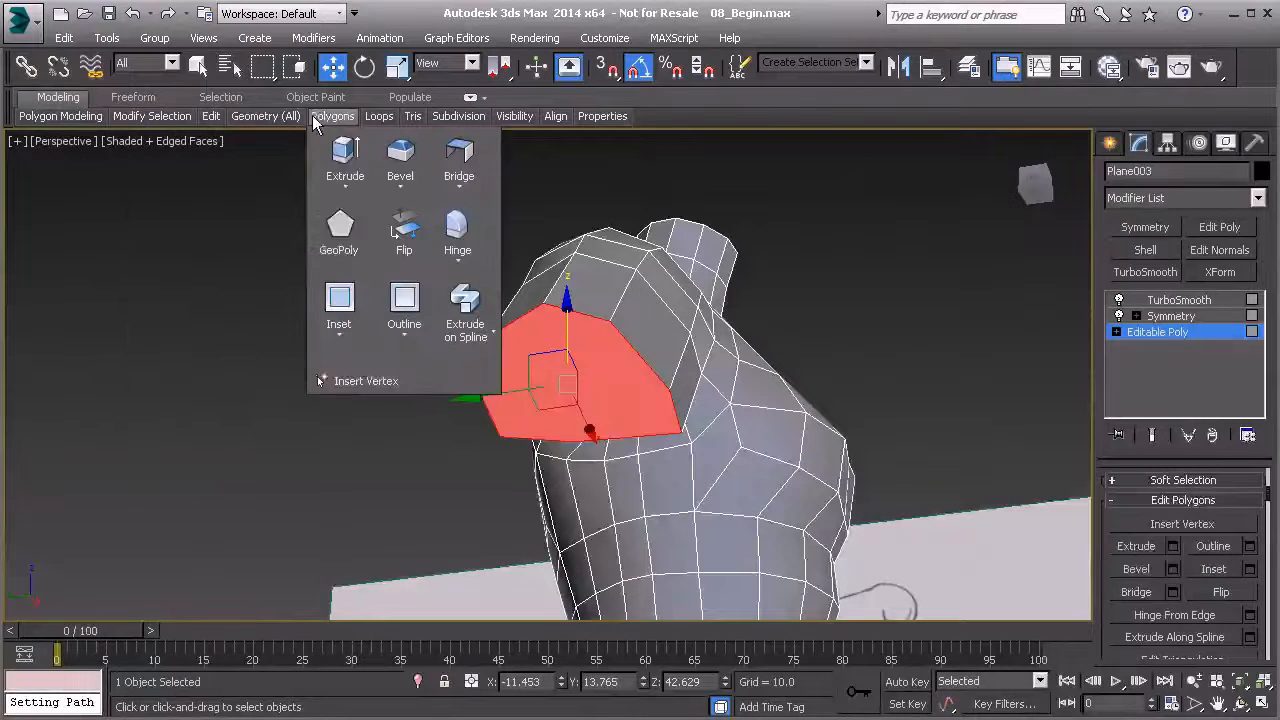
click(340, 230)
mouse_move(600, 400)
alt+middle_down()
mouse_move(673, 392)
mouse_move(615, 390)
alt+middle_up()
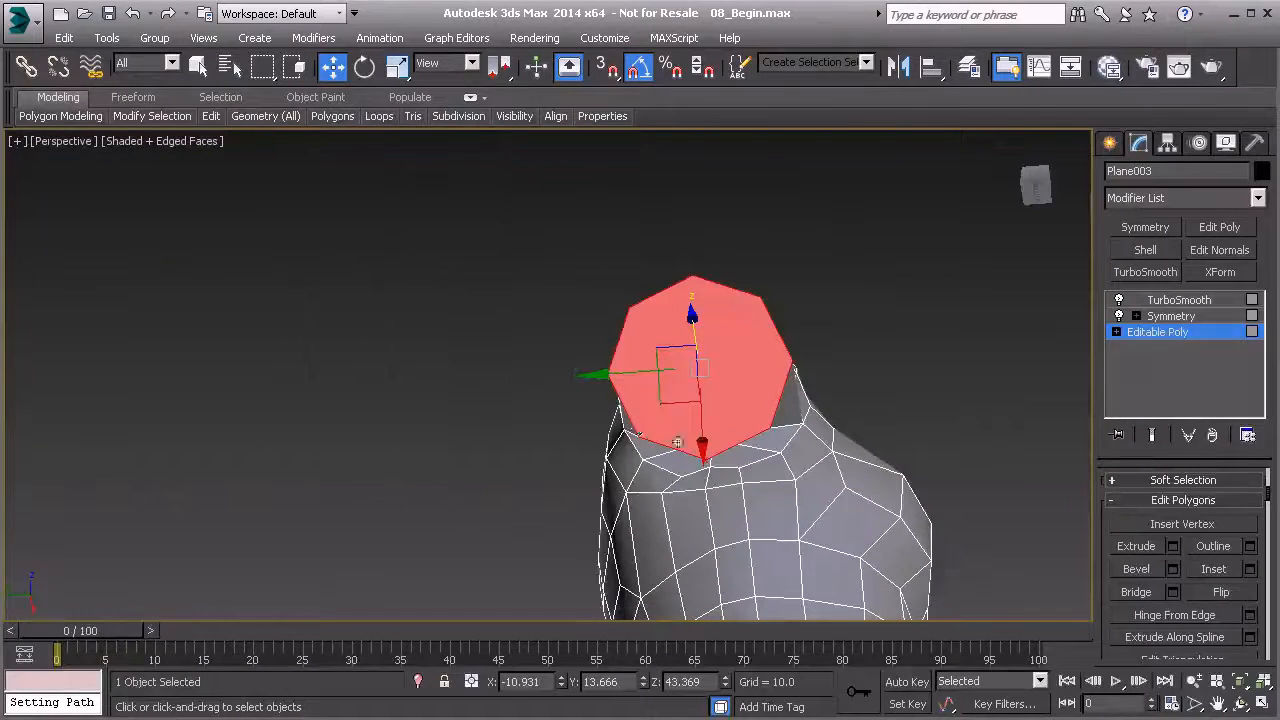
- Move the vertex under the arm and the adjoining underarm edge inwards along X, towards the torso
alt+middle_drag(733, 342, 735, 378)
alt+middle_drag(735, 284, 666, 332)
scroll(800, 330, up, 3)
key(1)
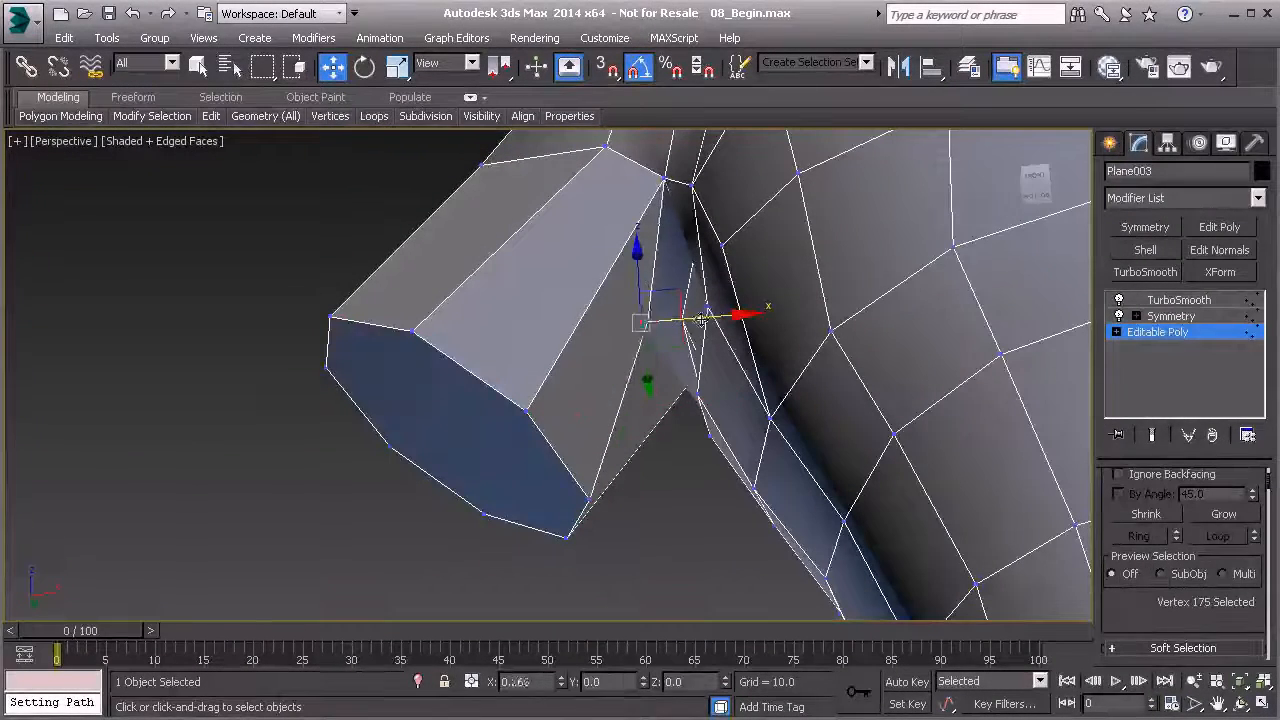
key(2)
scroll(690, 325, up, 3)
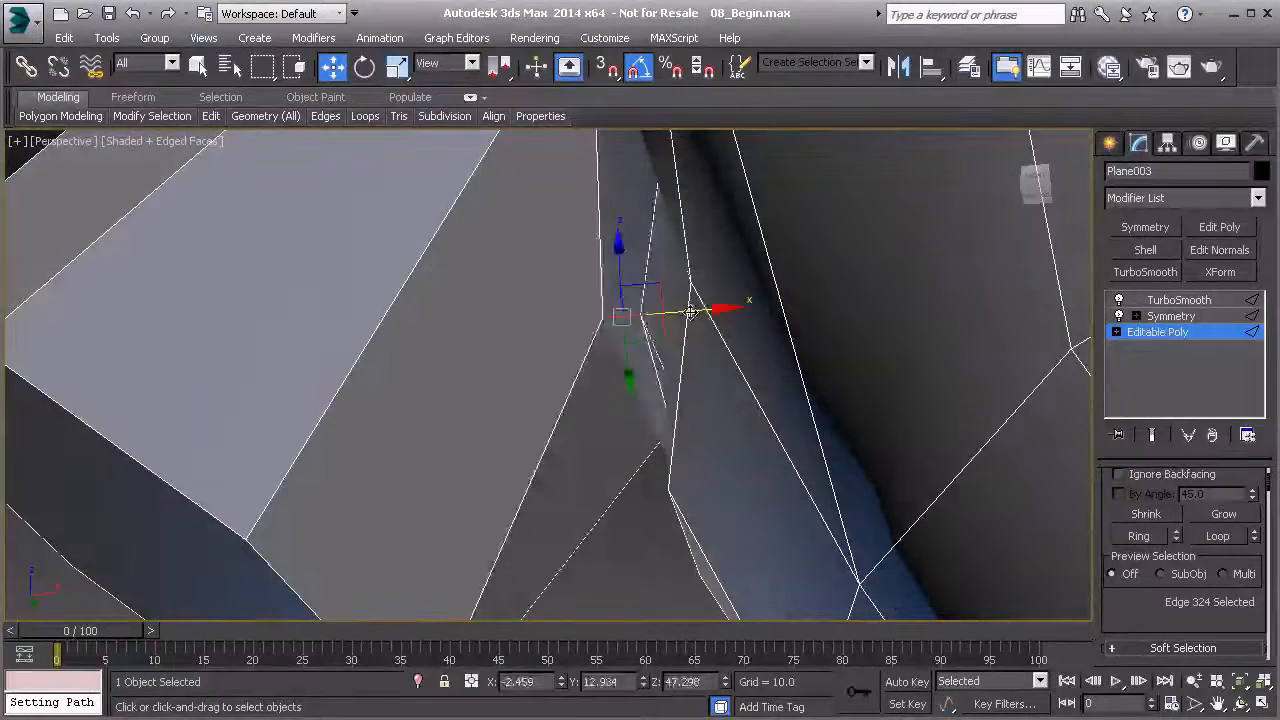
drag(690, 315, 718, 312)
- Shift the middle underarm vertex towards the back along Y, and adjust the underarm edge along X
alt+middle_drag(676, 316, 665, 339)
key(1)
click(665, 339)
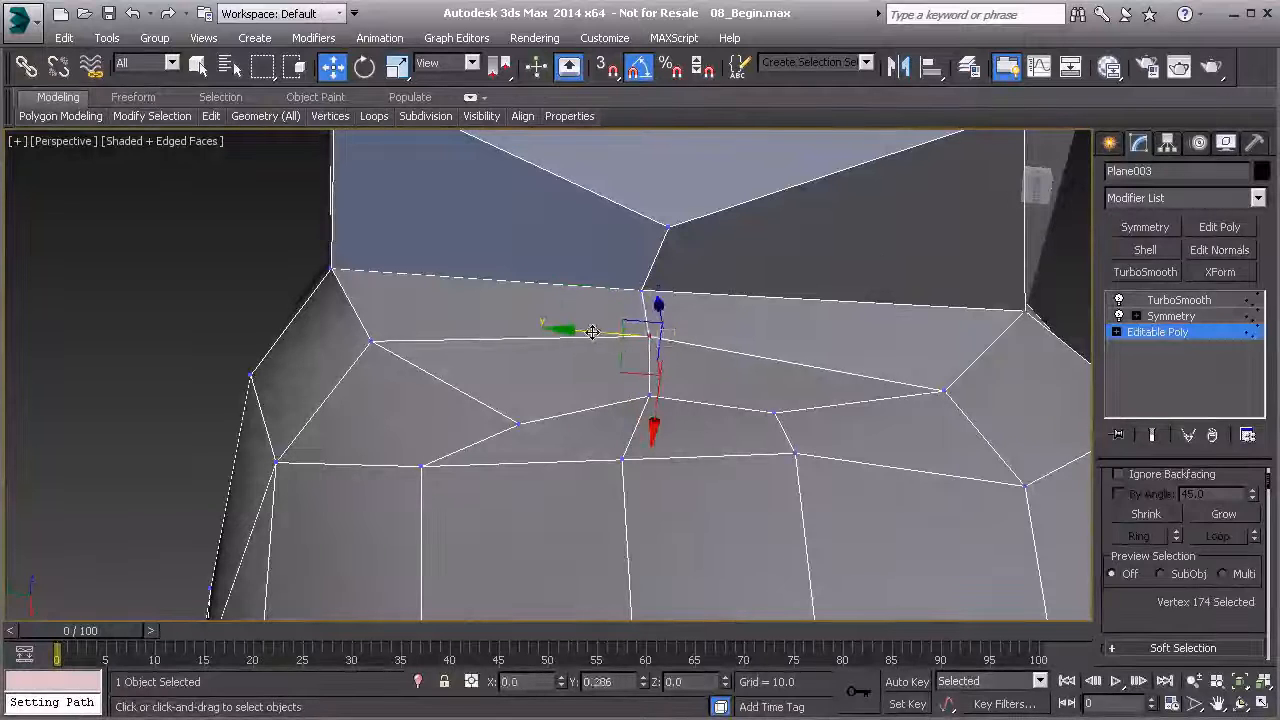
key(2)
alt+middle_drag(630, 335, 748, 348)
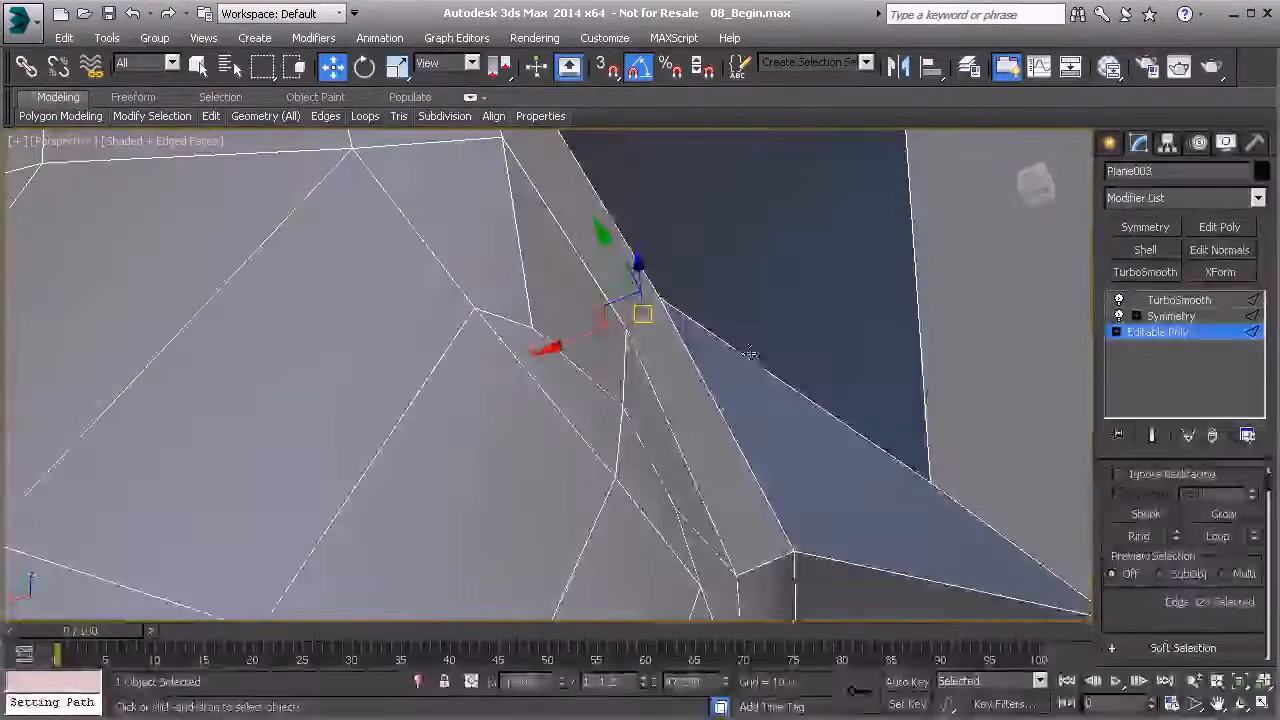
drag(556, 347, 541, 349)
alt+middle_drag(541, 349, 374, 391)
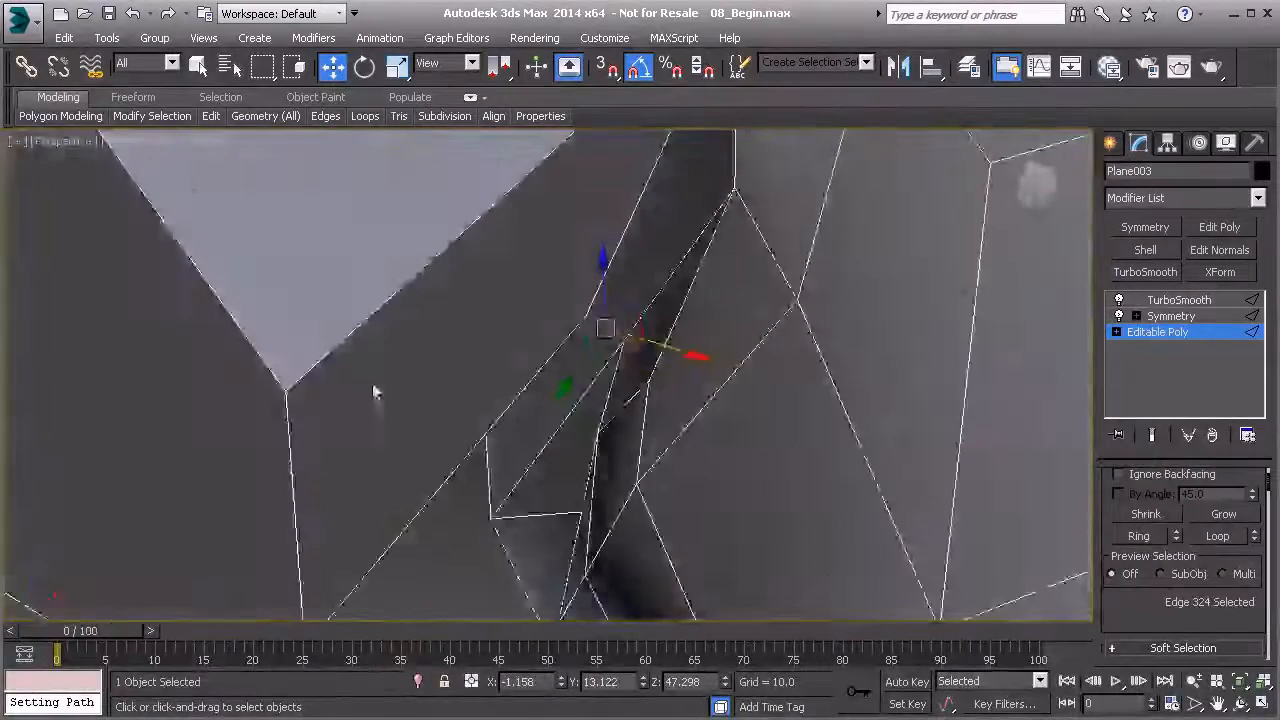
drag(665, 346, 680, 350)
- Lower the selected underarm geometry slightly and shift it sideways to even out the armpit surface
scroll(673, 348, down, 6)
alt+middle_drag(673, 348, 771, 357)
scroll(673, 367, up, 5)
drag(563, 234, 563, 270)
alt+middle_drag(563, 271, 510, 308)
drag(495, 342, 483, 343)
alt+middle_drag(736, 383, 738, 330)
- Move the underarm vertex behind the armpit towards the back and slightly outwards
key(1)
click(524, 388)
alt+middle_drag(397, 376, 331, 371)
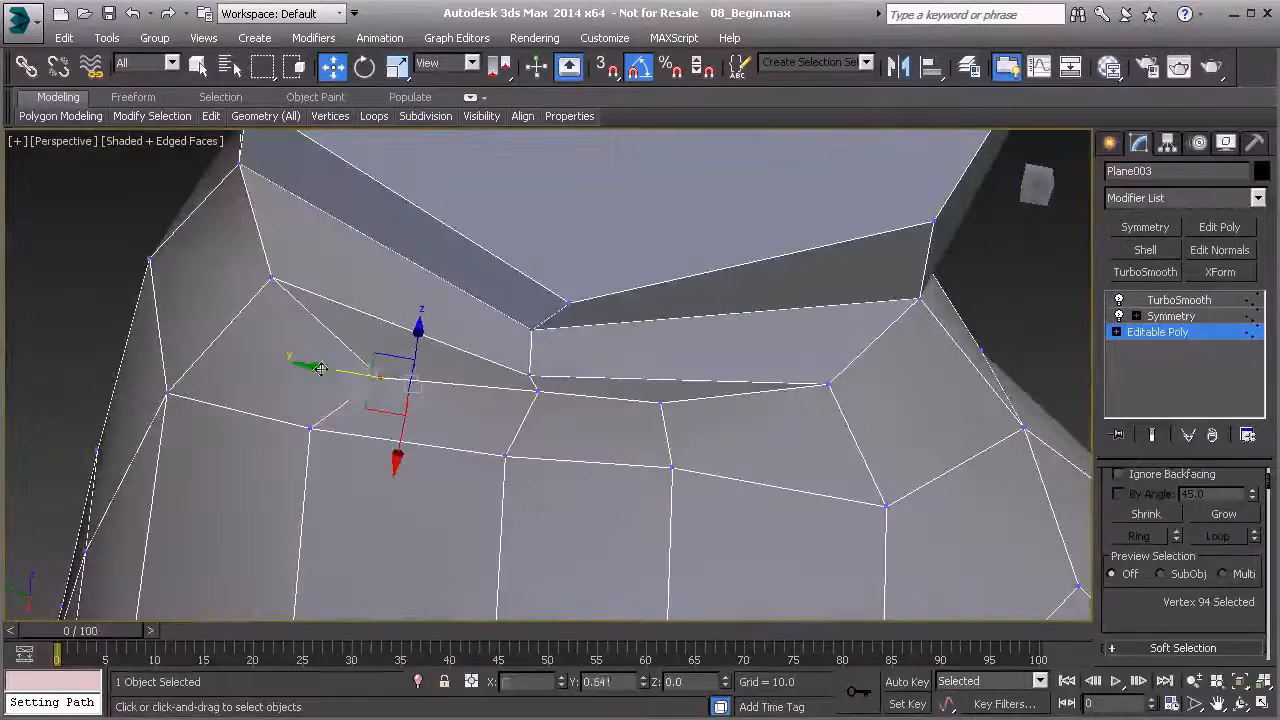
alt+middle_drag(531, 409, 676, 498)
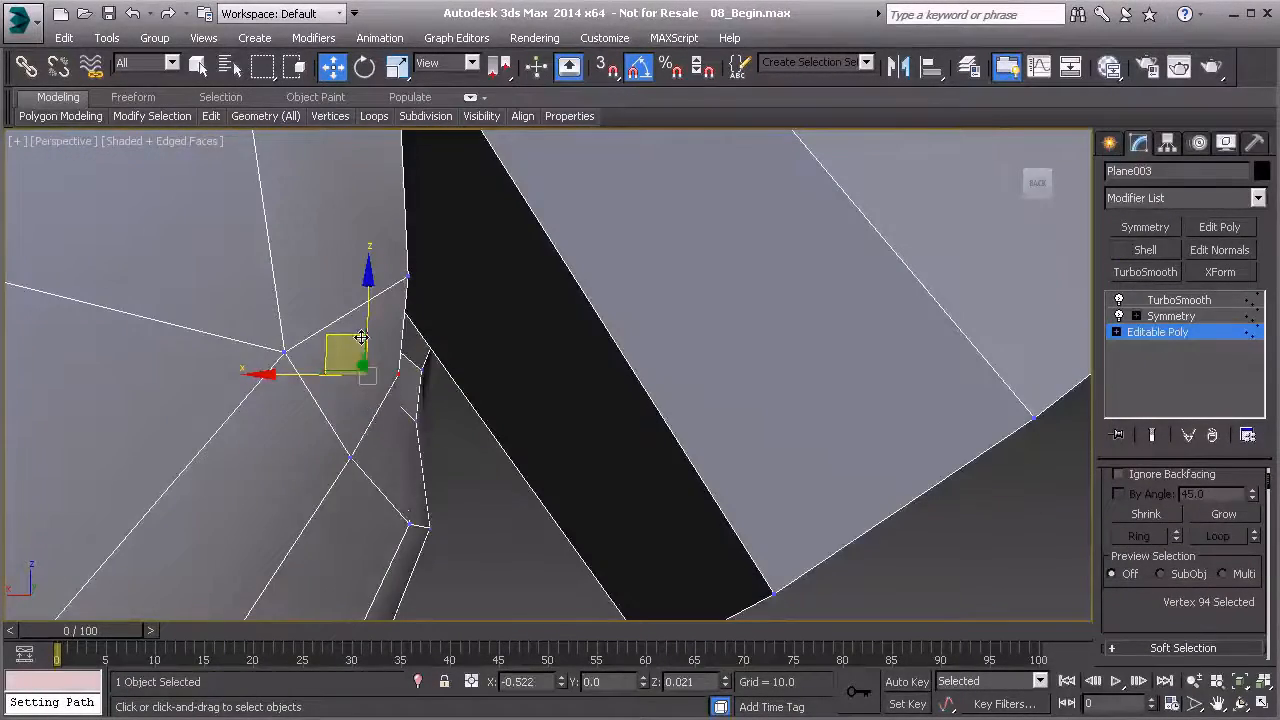
- Reposition the remaining underarm vertices, including the one at the front of the armpit
alt+middle_drag(480, 395, 537, 283)
click(463, 375)
click(534, 257)
drag(583, 263, 567, 265)
scroll(571, 286, down, 5)
mouse_move(571, 286)
alt+middle_down()
mouse_move(857, 320)
mouse_move(586, 300)
mouse_move(481, 390)
mouse_move(463, 349)
mouse_move(480, 345)
alt+middle_up()
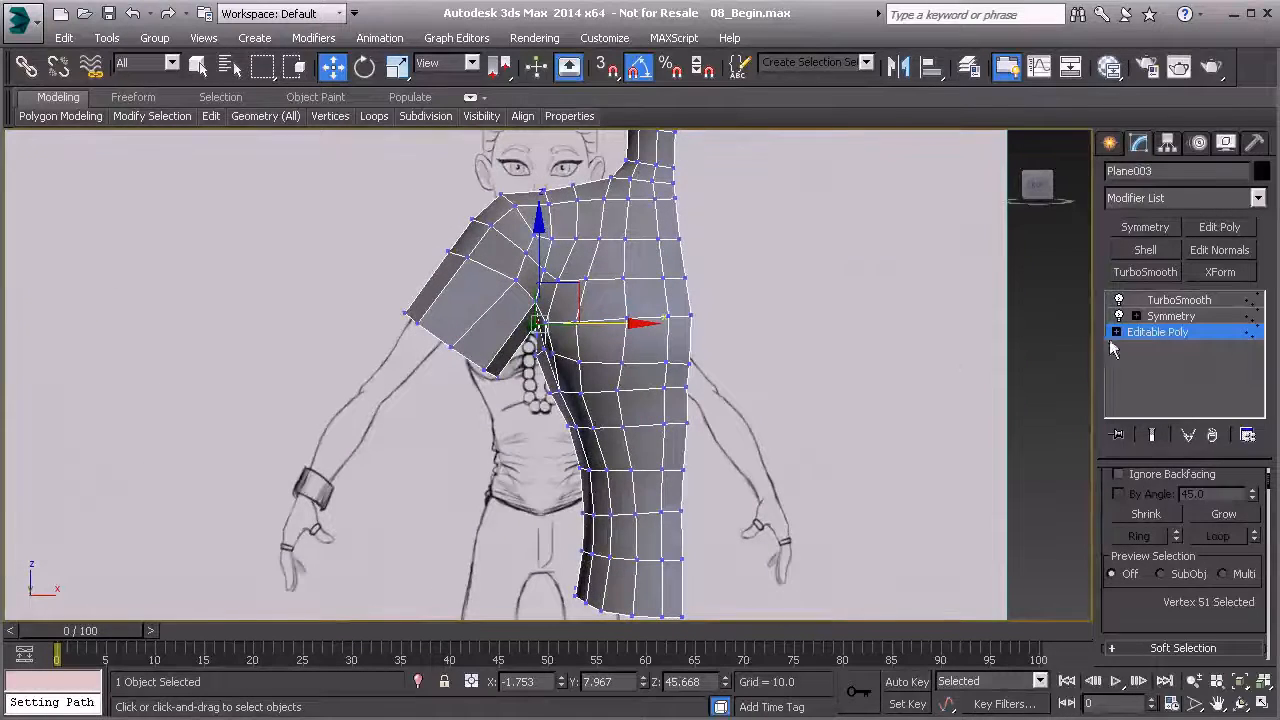
- In the Front view, scale down the arm's end polygon and move it up onto the reference sketch's upper-arm outline
key(4)
alt+middle_drag(735, 350, 925, 328)
scroll(660, 348, up, 3)
alt+middle_drag(735, 350, 657, 343)
key(f)
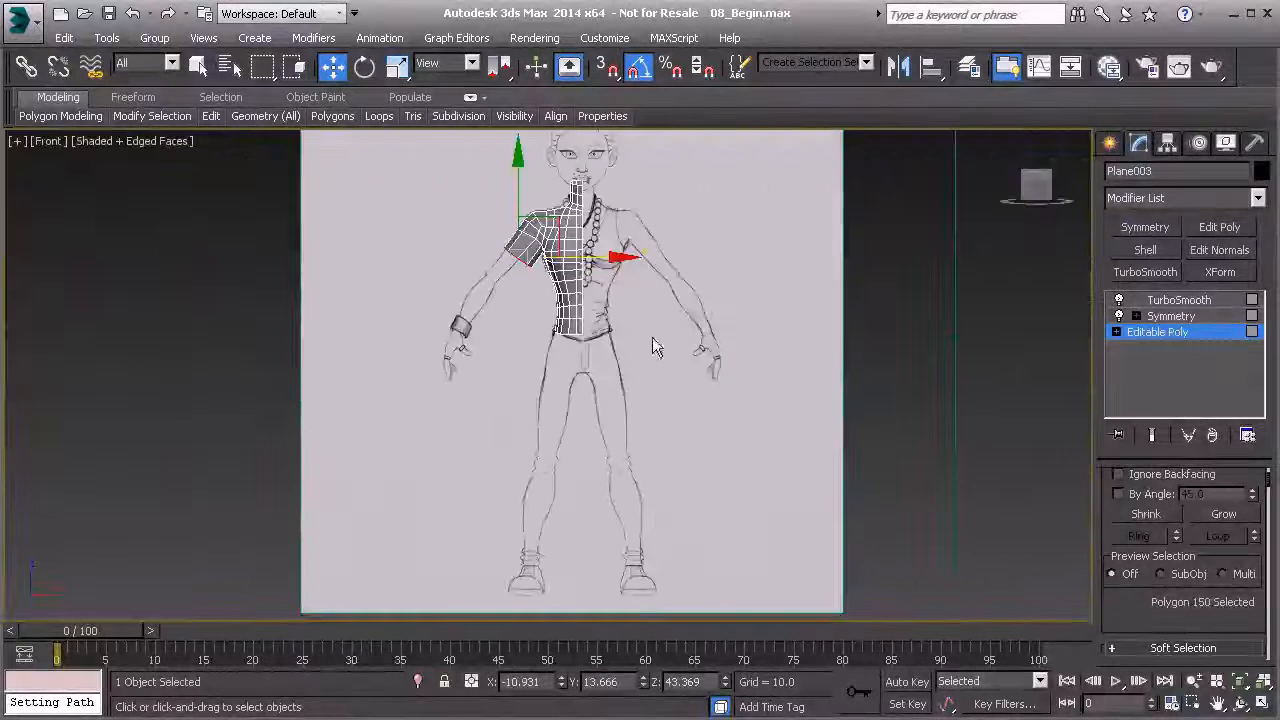
scroll(602, 291, up, 4)
middle_drag(610, 218, 684, 252)
scroll(611, 304, up, 3)
middle_drag(611, 304, 620, 262)
middle_drag(514, 269, 561, 302)
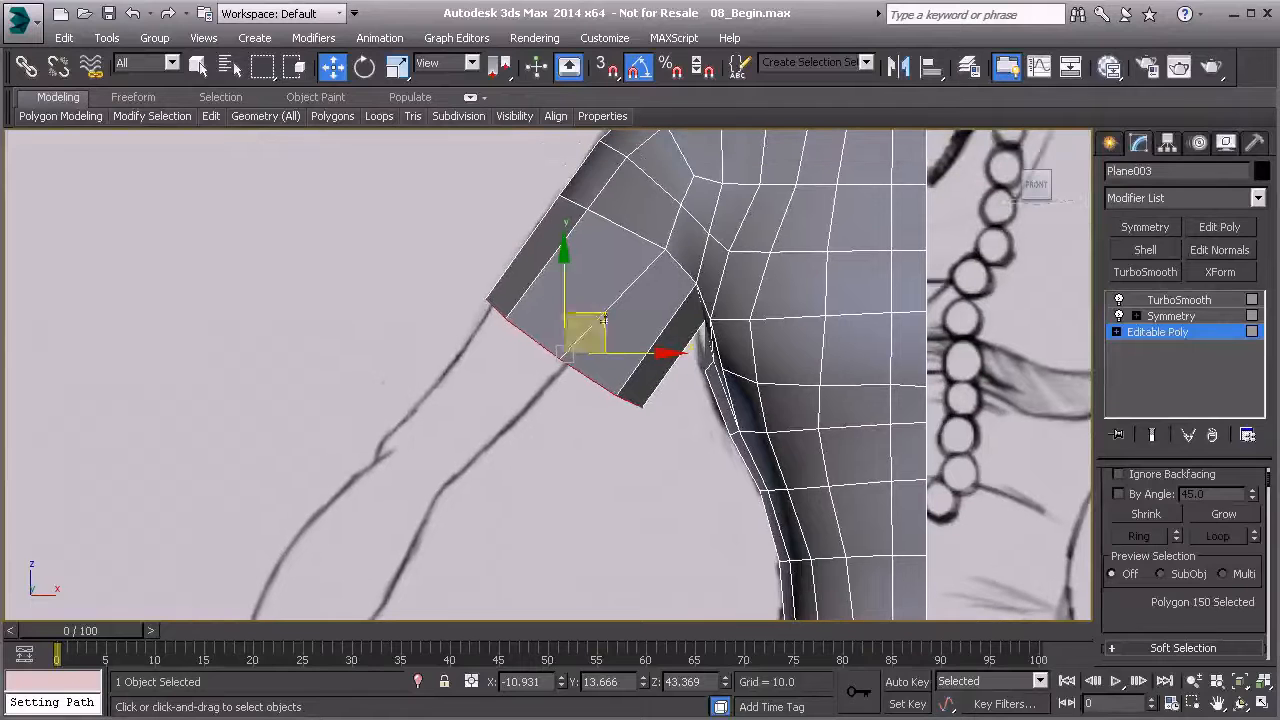
middle_drag(601, 245, 527, 276)
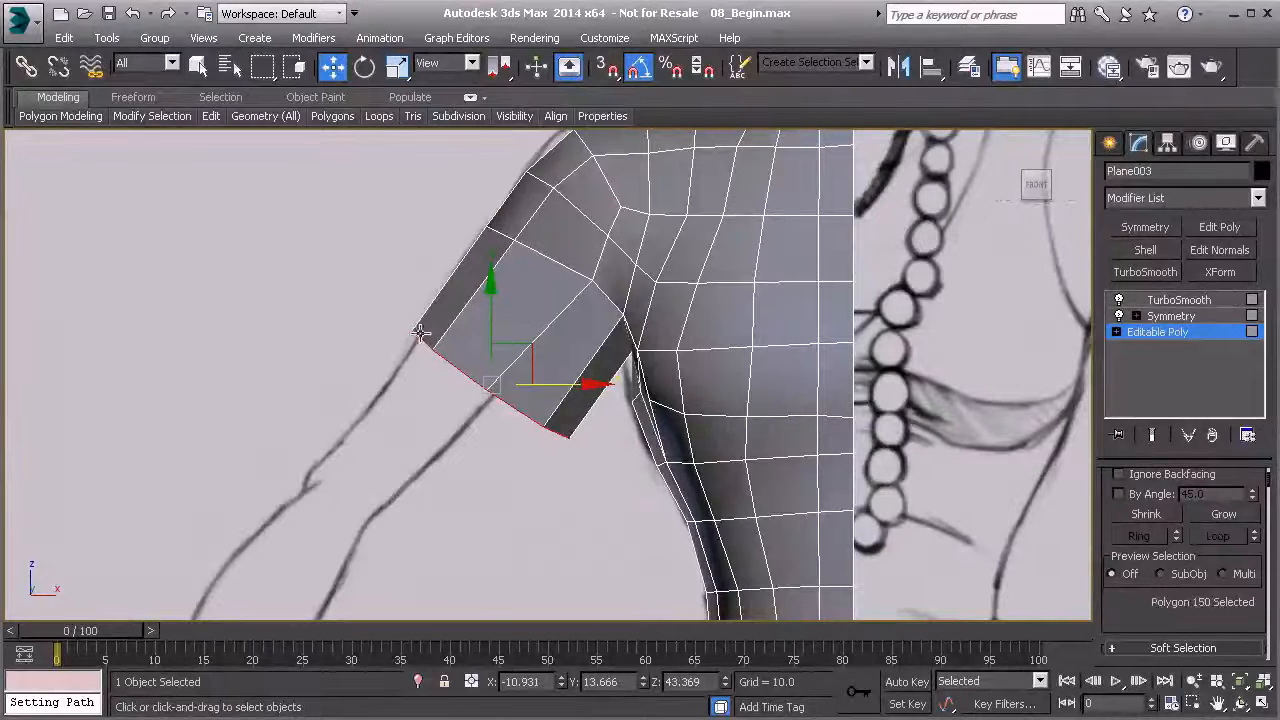
click(397, 66)
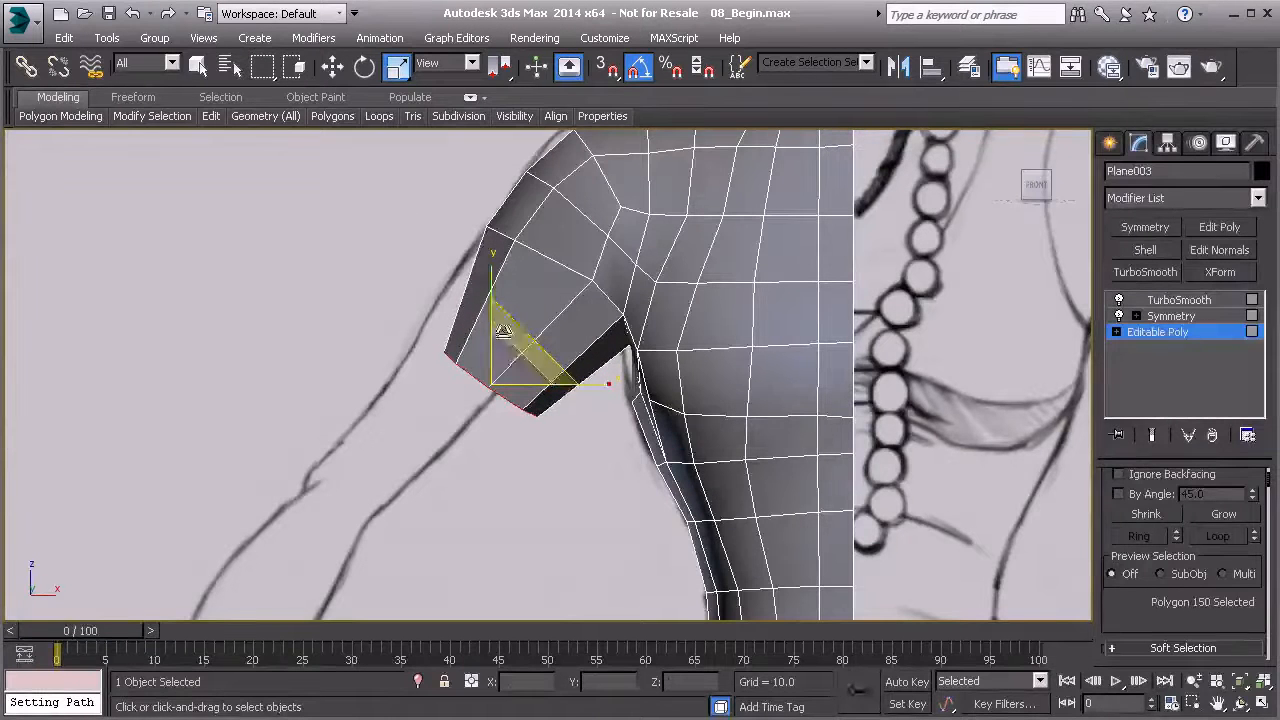
click(336, 67)
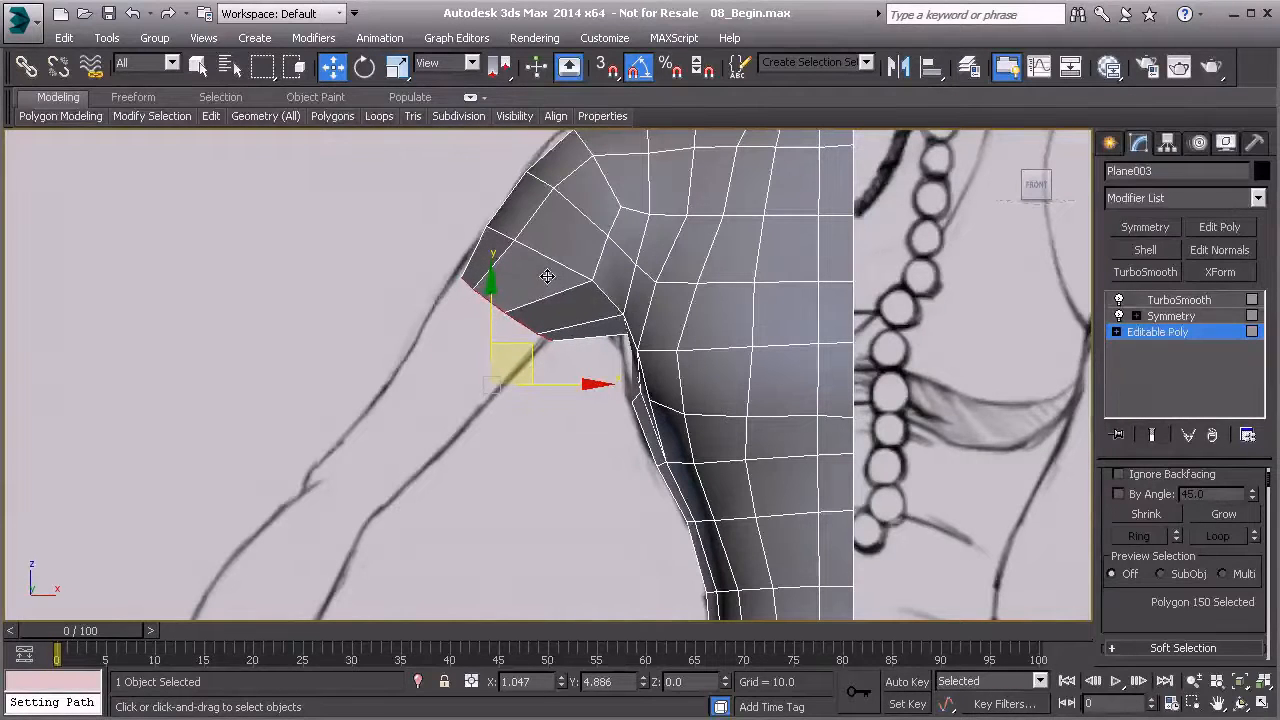
- In the Perspective view, move the middle underarm vertex outwards along X, towards the arm
scroll(602, 320, up, 2)
middle_drag(602, 320, 662, 262)
key(p)
scroll(566, 296, up, 2)
key(1)
alt+middle_drag(618, 362, 669, 383)
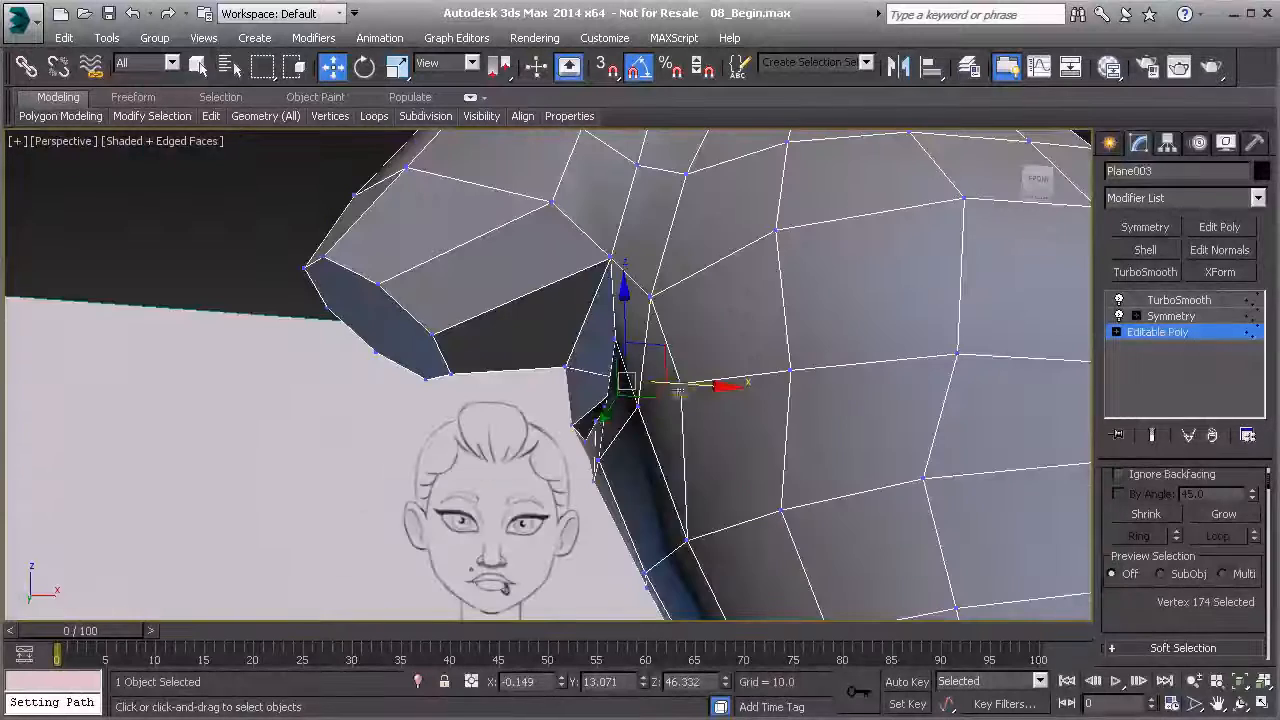
drag(652, 381, 651, 381)
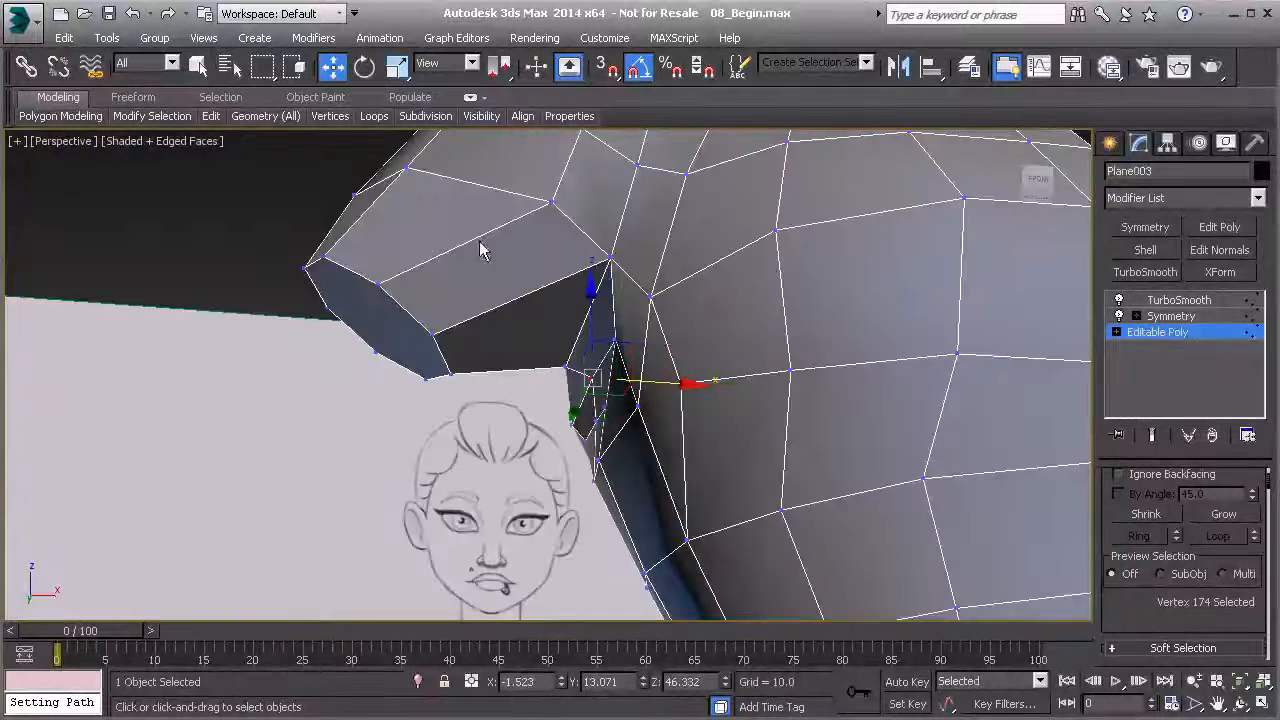
- Raise the underarm vertex beside the middle one slightly along Z and check the armpit's neighbouring vertices
mouse_move(580, 355)
alt+middle_down()
mouse_move(663, 357)
mouse_move(634, 374)
mouse_move(650, 370)
alt+middle_up()
click(614, 361)
drag(615, 308, 618, 292)
alt+middle_drag(651, 317, 466, 363)
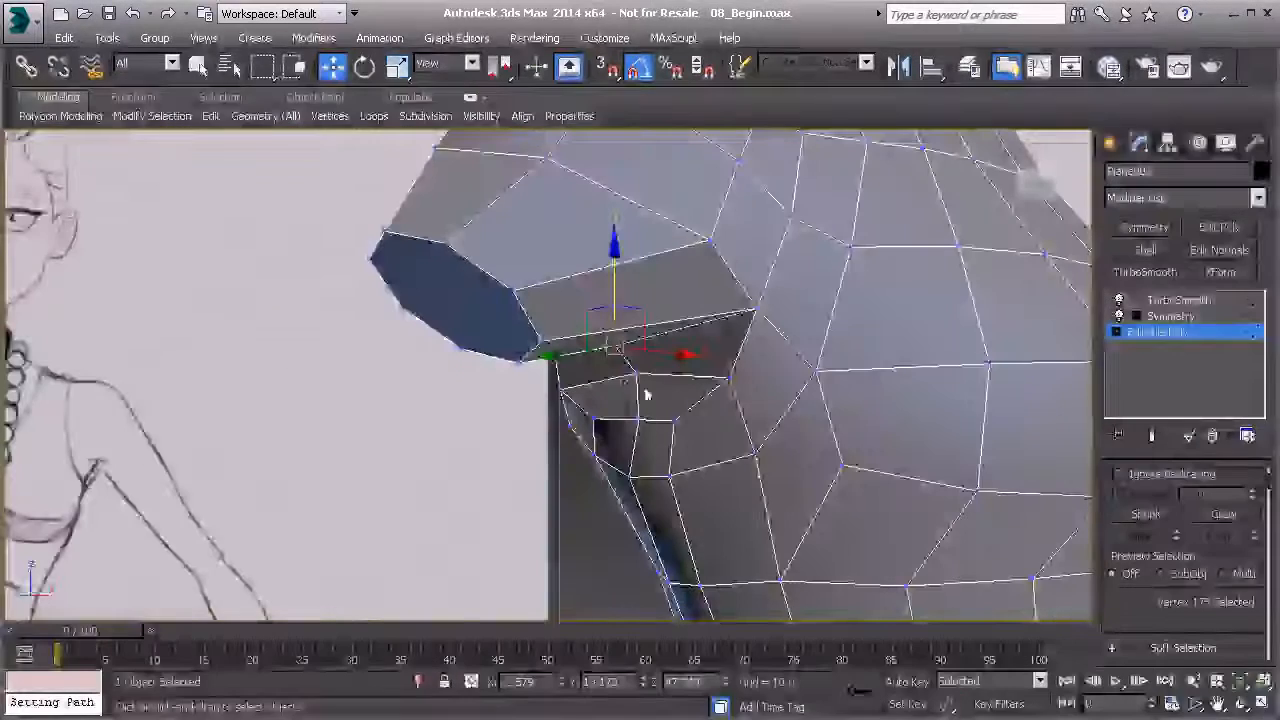
mouse_move(728, 377)
alt+middle_down()
mouse_move(705, 385)
mouse_move(720, 395)
mouse_move(700, 394)
mouse_move(706, 443)
alt+middle_up()
click(720, 385)
- From the front, move the two vertices along the front armpit crease up and outwards towards the shoulder
mouse_move(640, 418)
alt+middle_down()
mouse_move(533, 317)
mouse_move(610, 294)
alt+middle_up()
scroll(555, 300, up, 4)
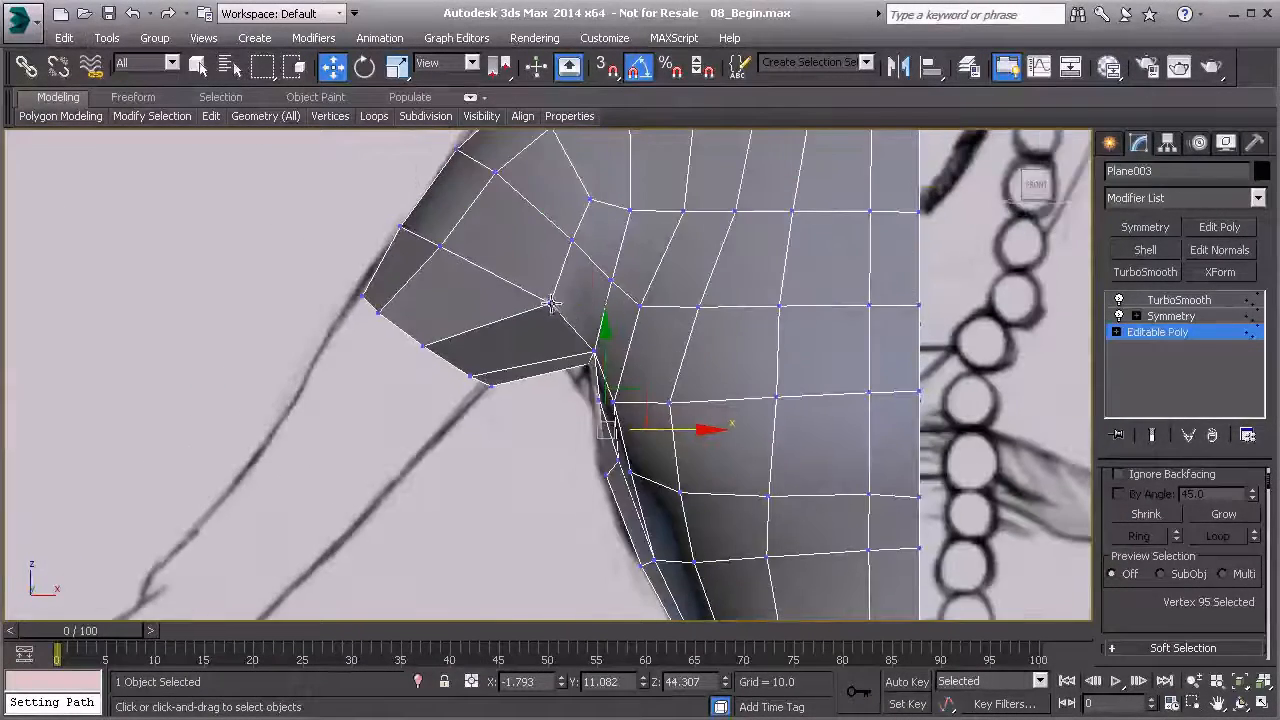
drag(582, 270, 572, 259)
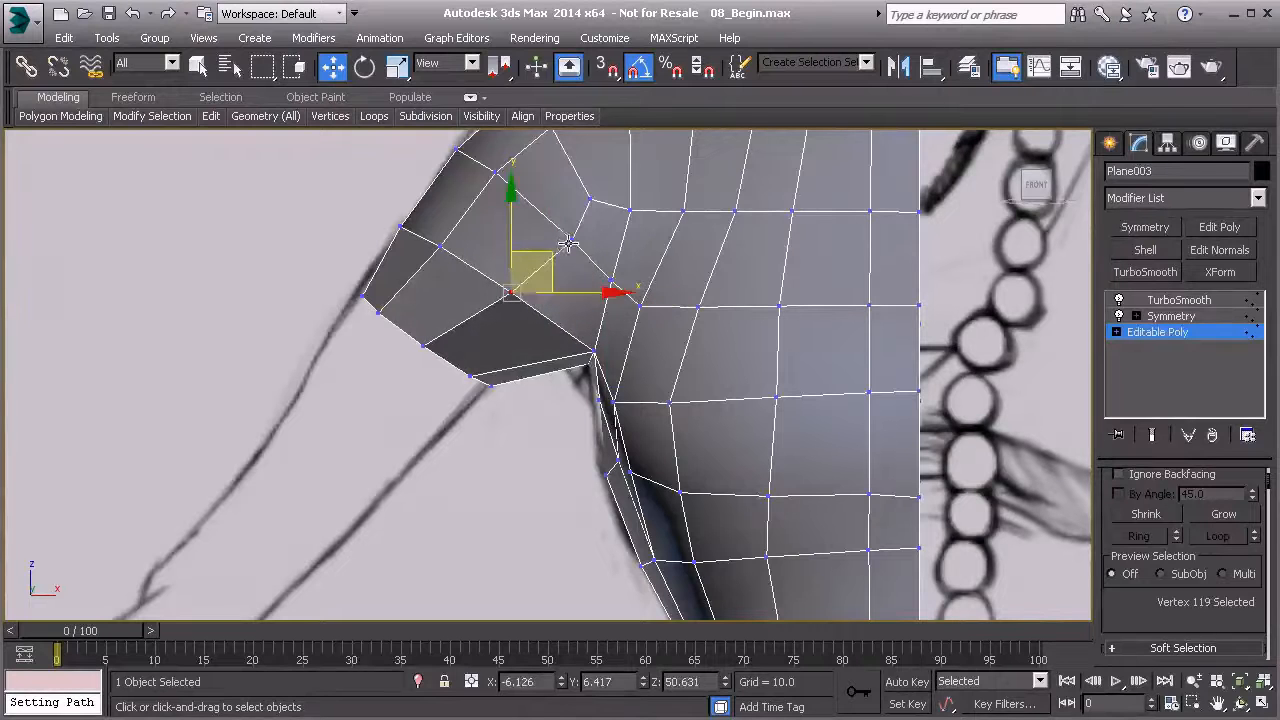
click(571, 241)
drag(588, 189, 568, 177)
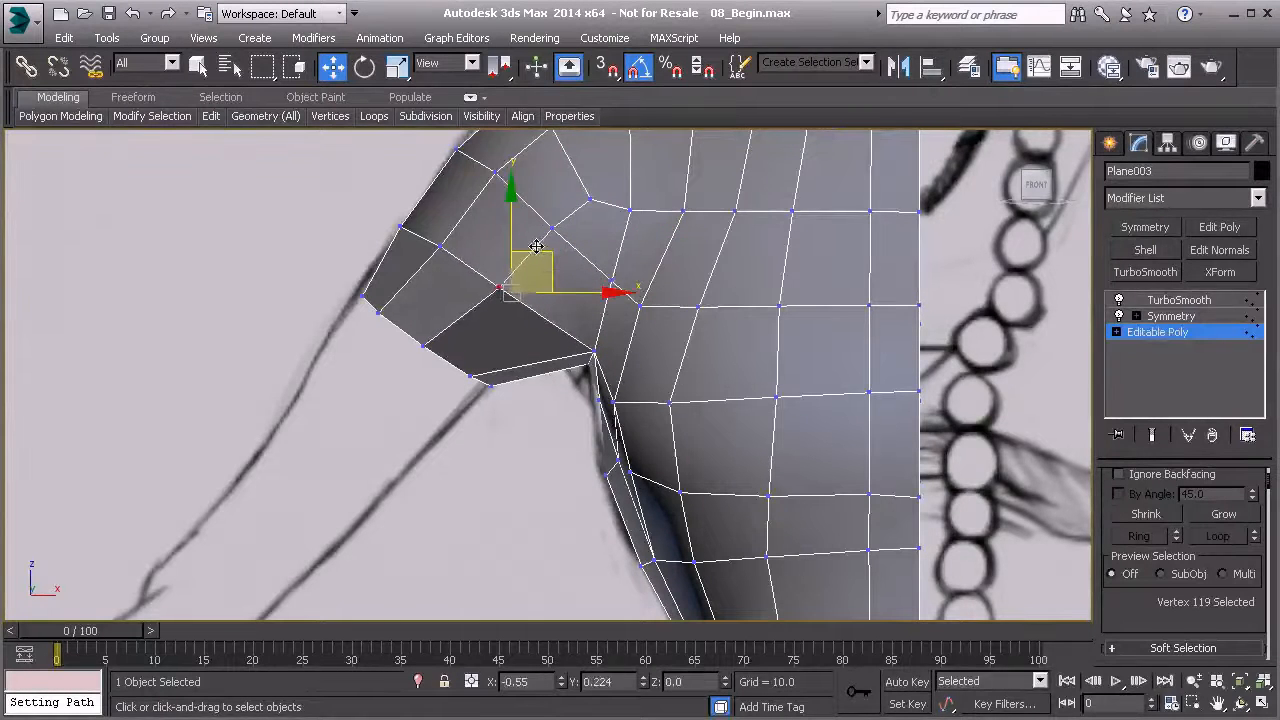
drag(548, 252, 536, 247)
- Insert an edge loop around the short upper arm with SwiftLoop, between the shoulder and the arm's end polygon
scroll(430, 350, down, 6)
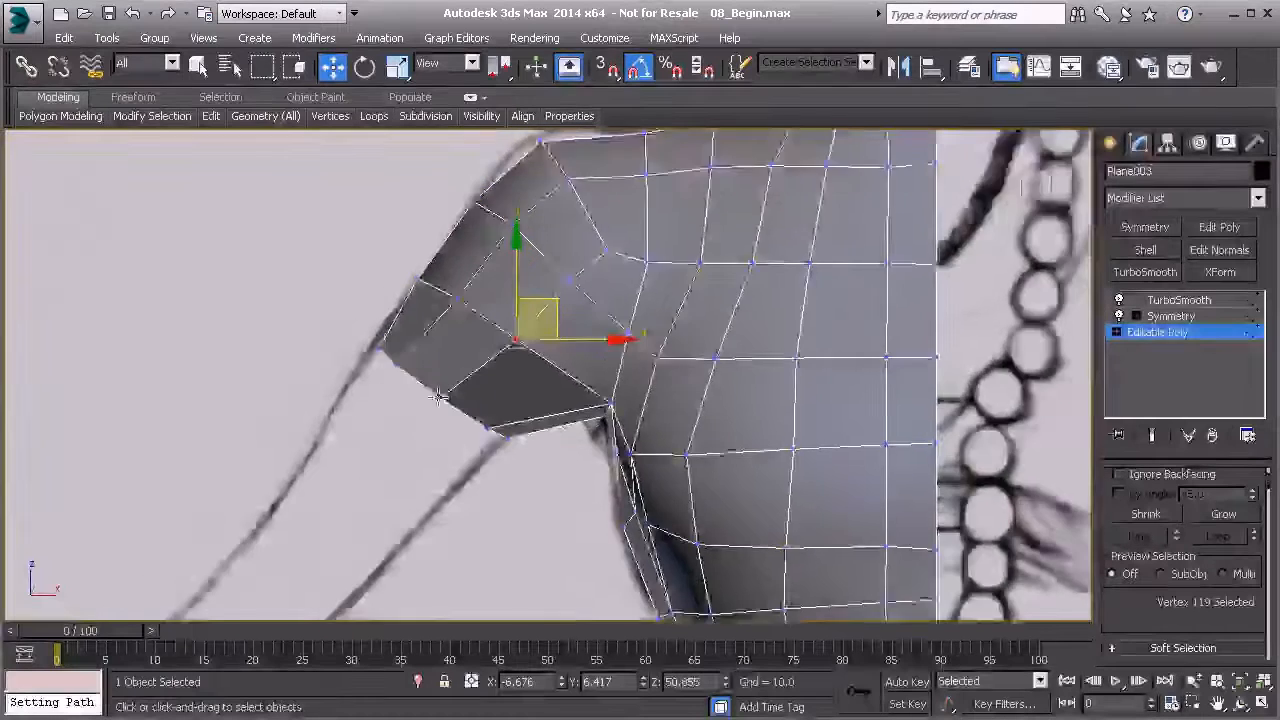
scroll(430, 312, up, 2)
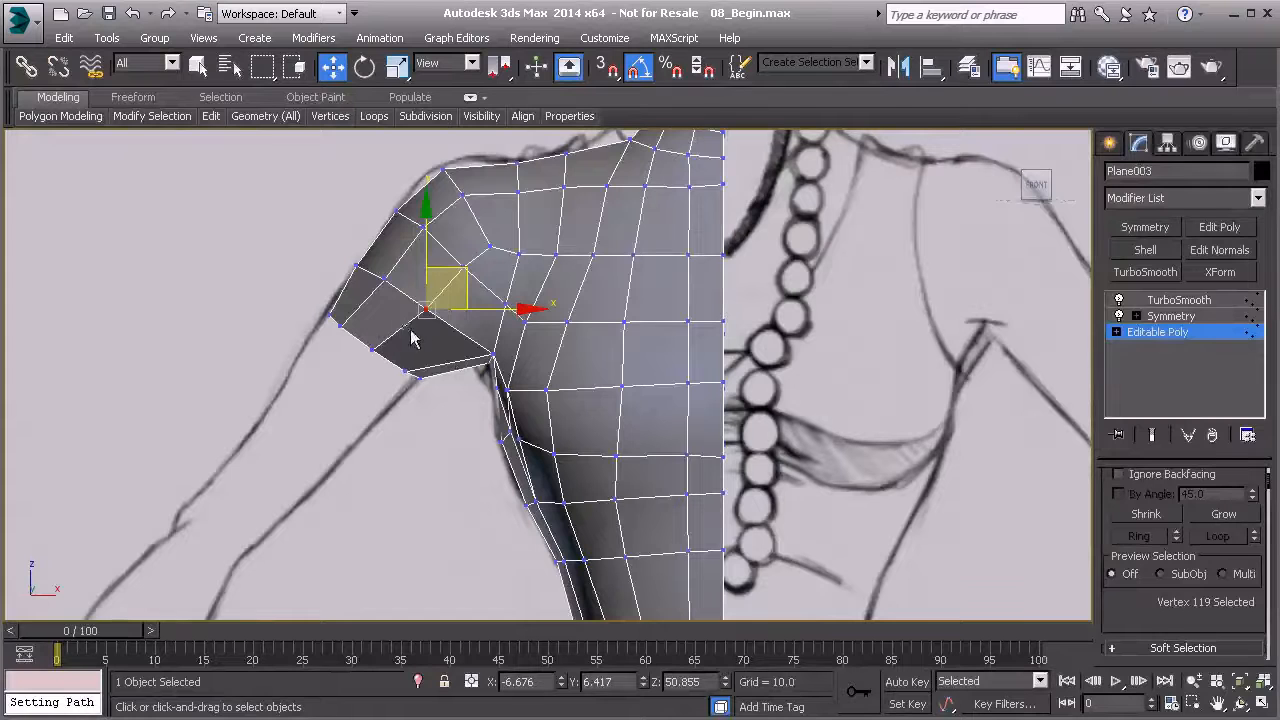
key(alt+1)
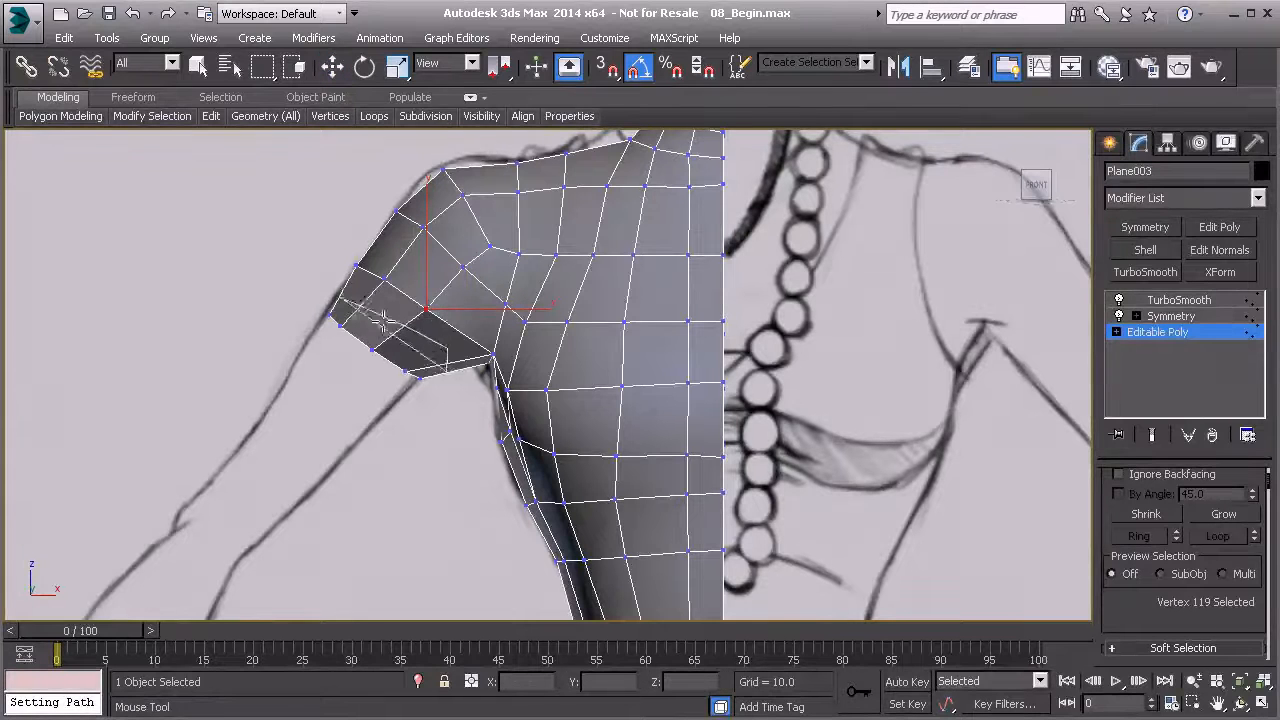
click(403, 333)
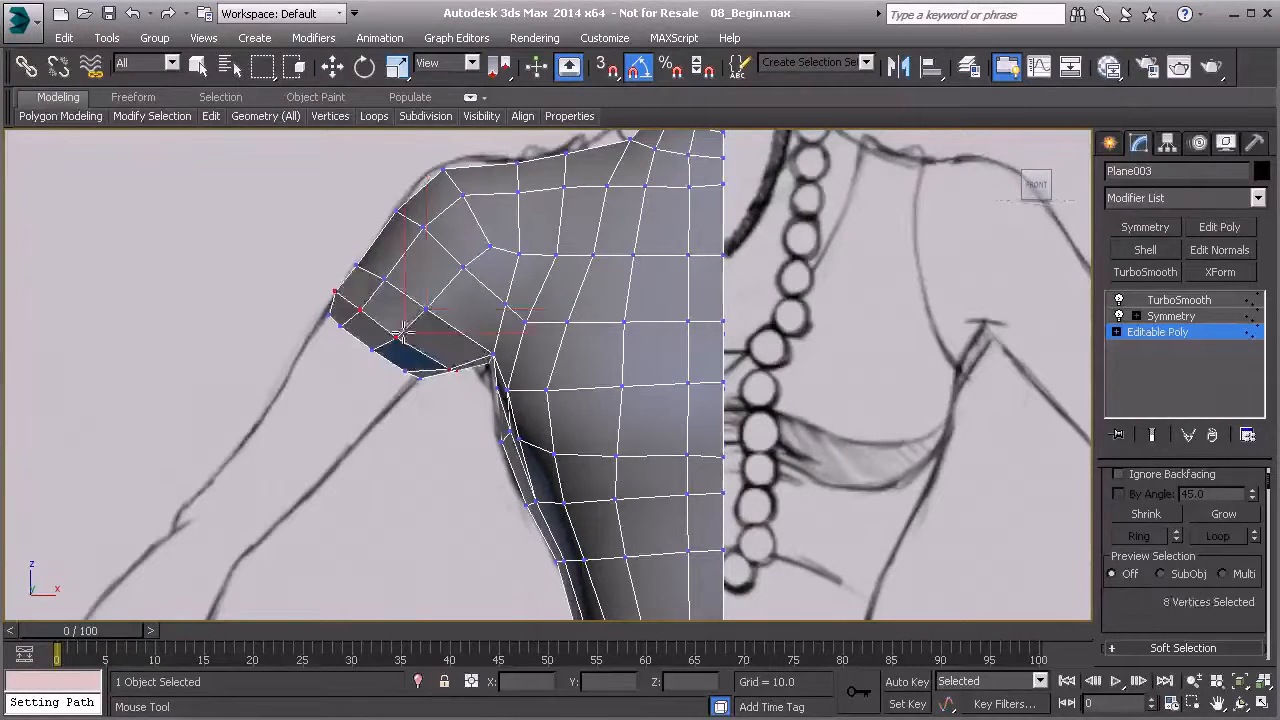
alt+middle_drag(403, 333, 428, 257)
scroll(459, 322, up, 3)
mouse_move(330, 118)
alt+middle_drag(298, 280, 262, 357)
key(f)
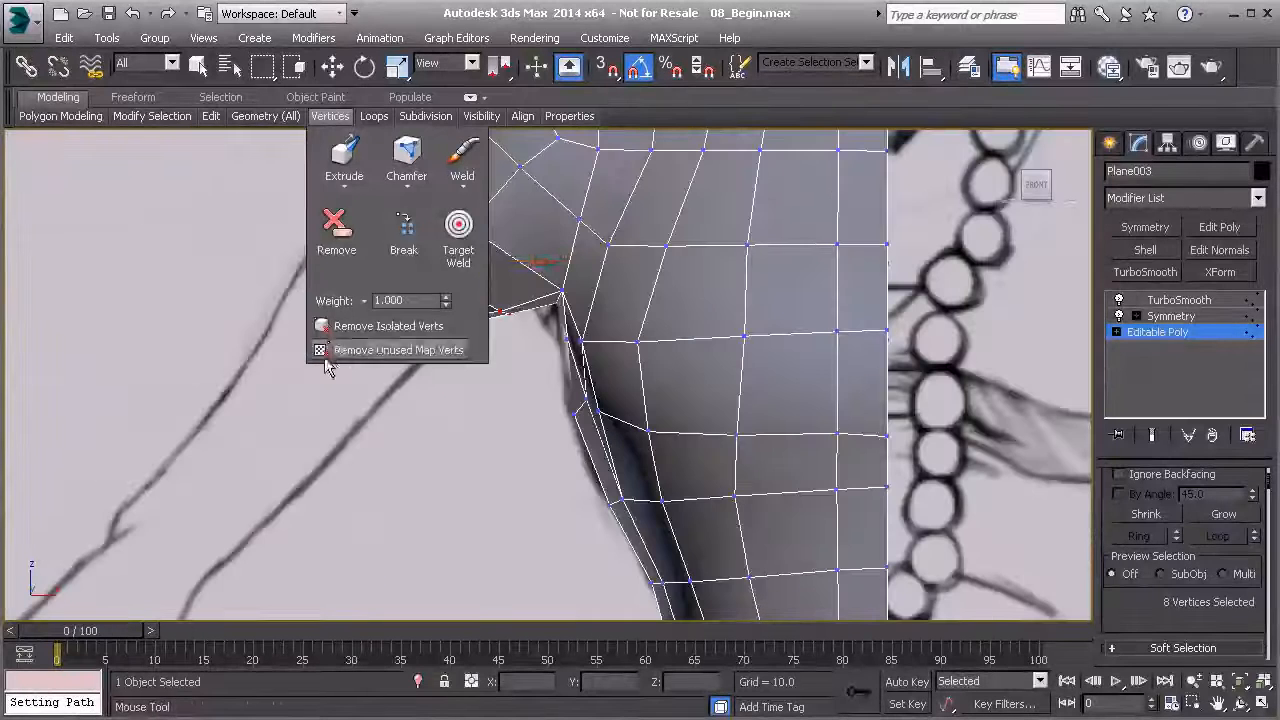
key(w)
- In the Front view, move the new loop's vertices up towards the shoulder so the loop runs evenly across the arm
middle_drag(149, 327, 102, 384)
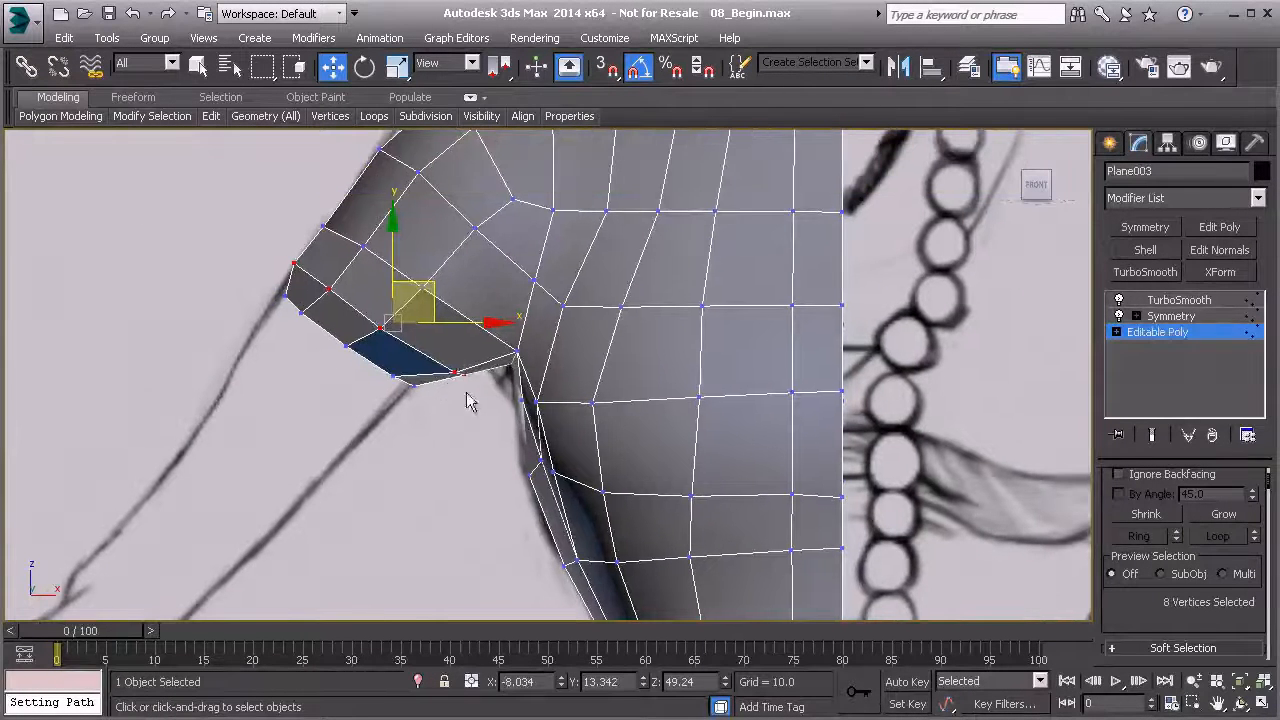
drag(453, 391, 456, 370)
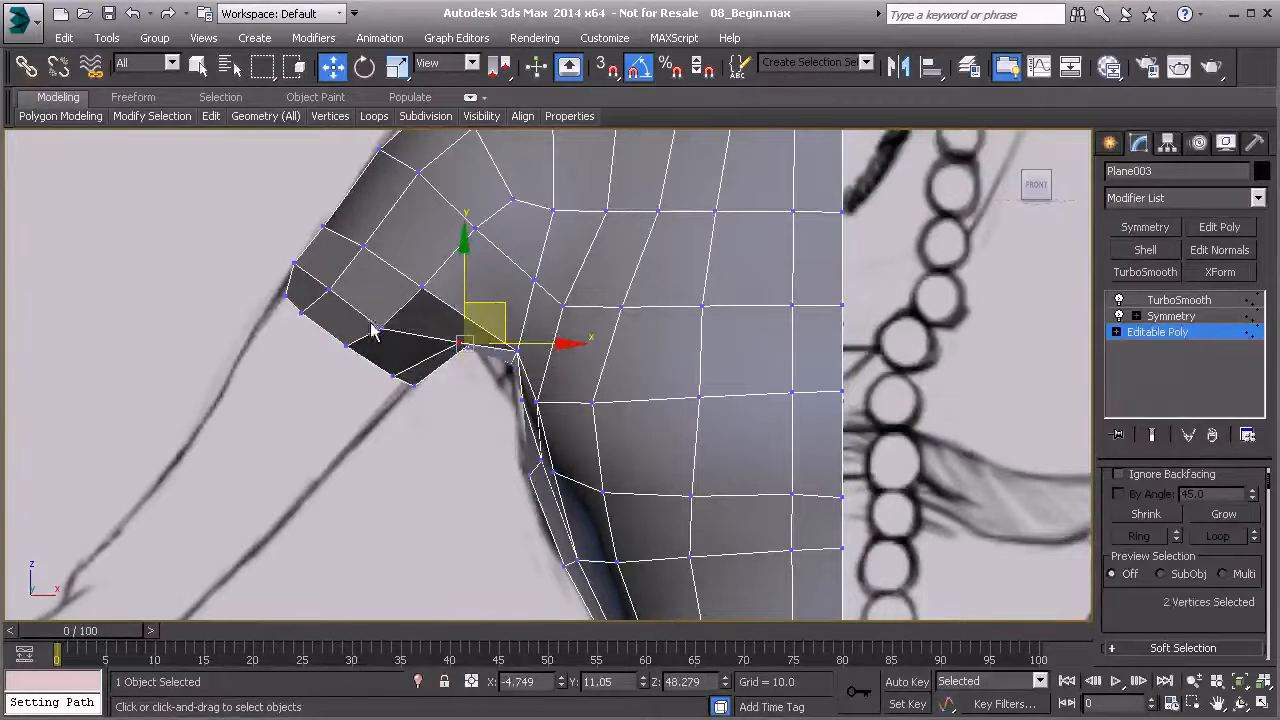
drag(440, 271, 441, 271)
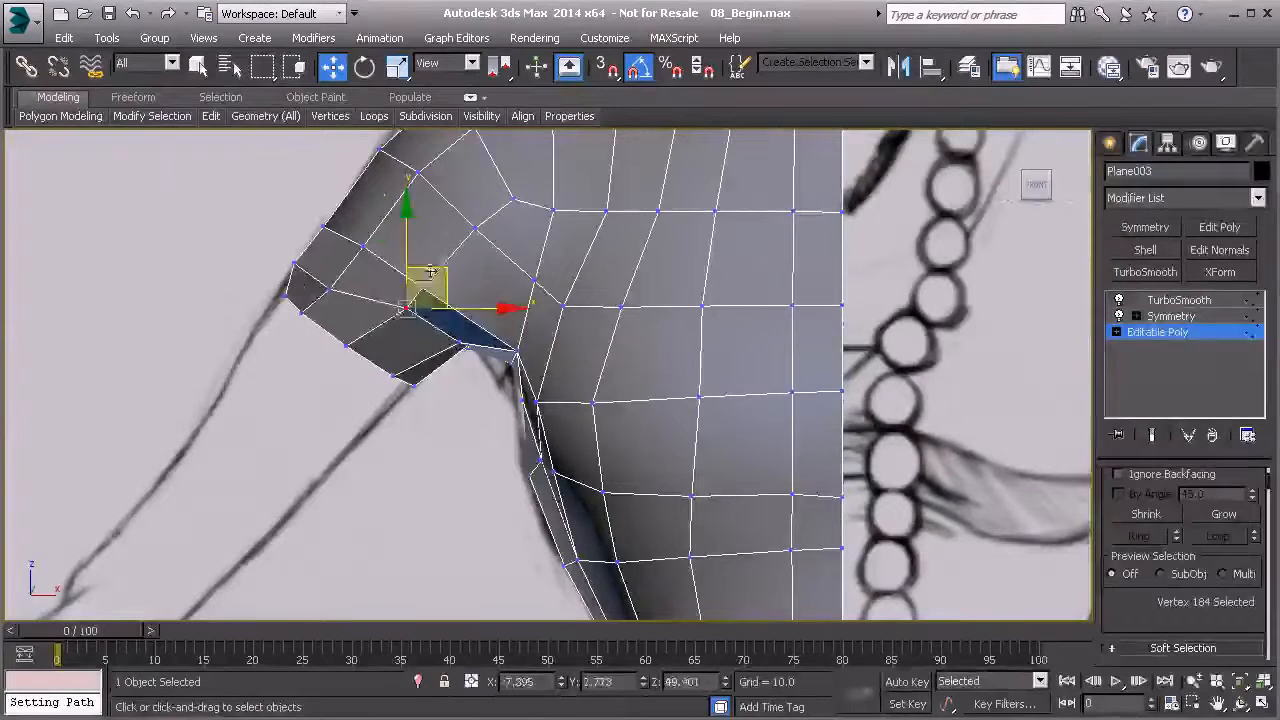
click(296, 262)
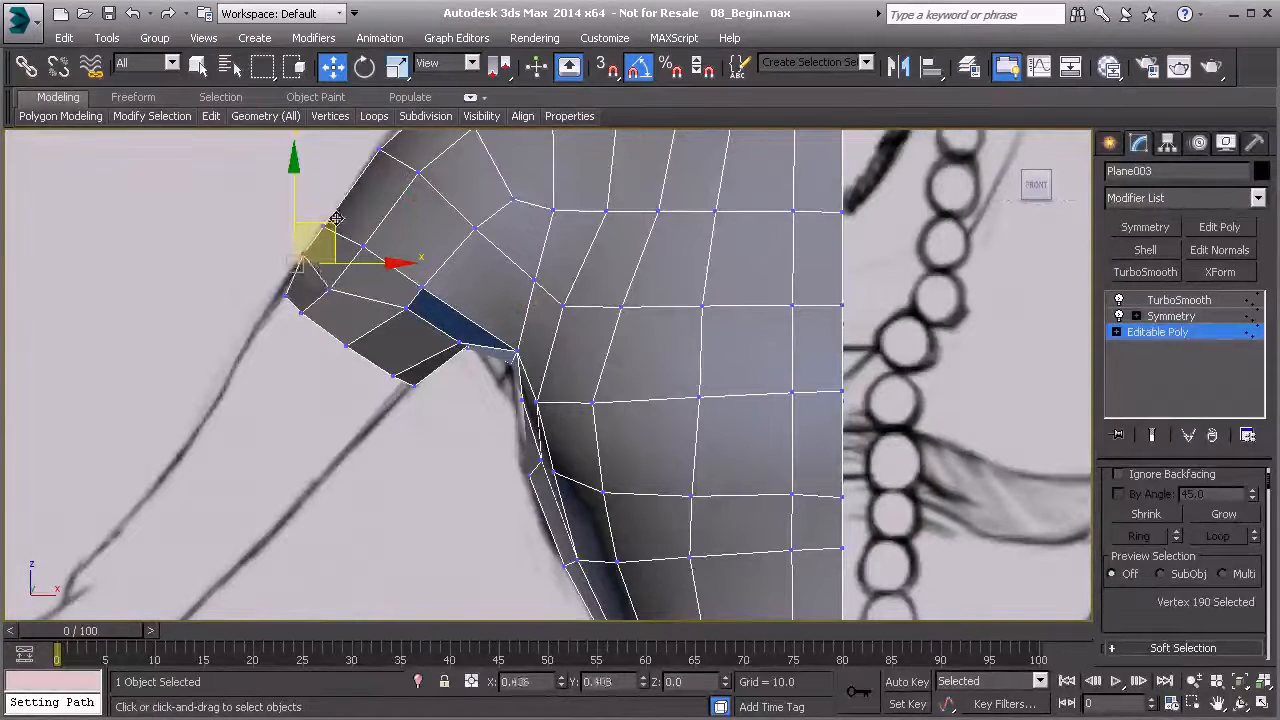
drag(350, 298, 352, 299)
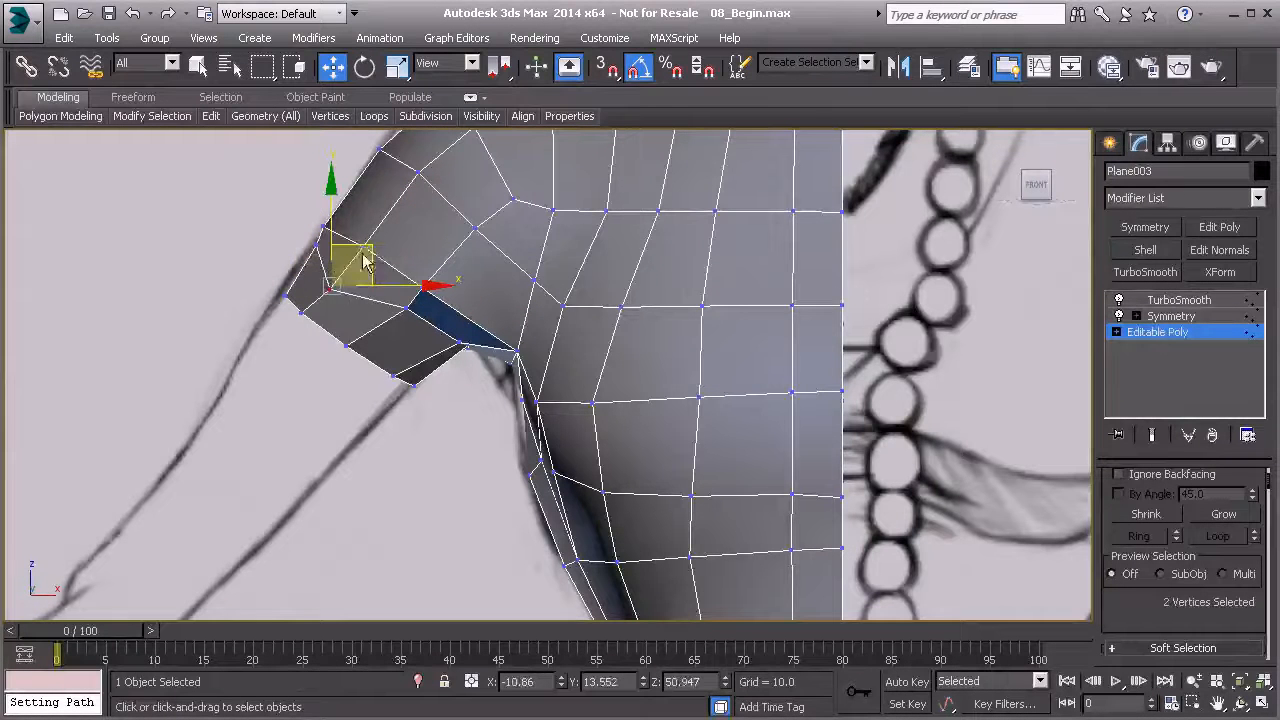
drag(385, 230, 388, 225)
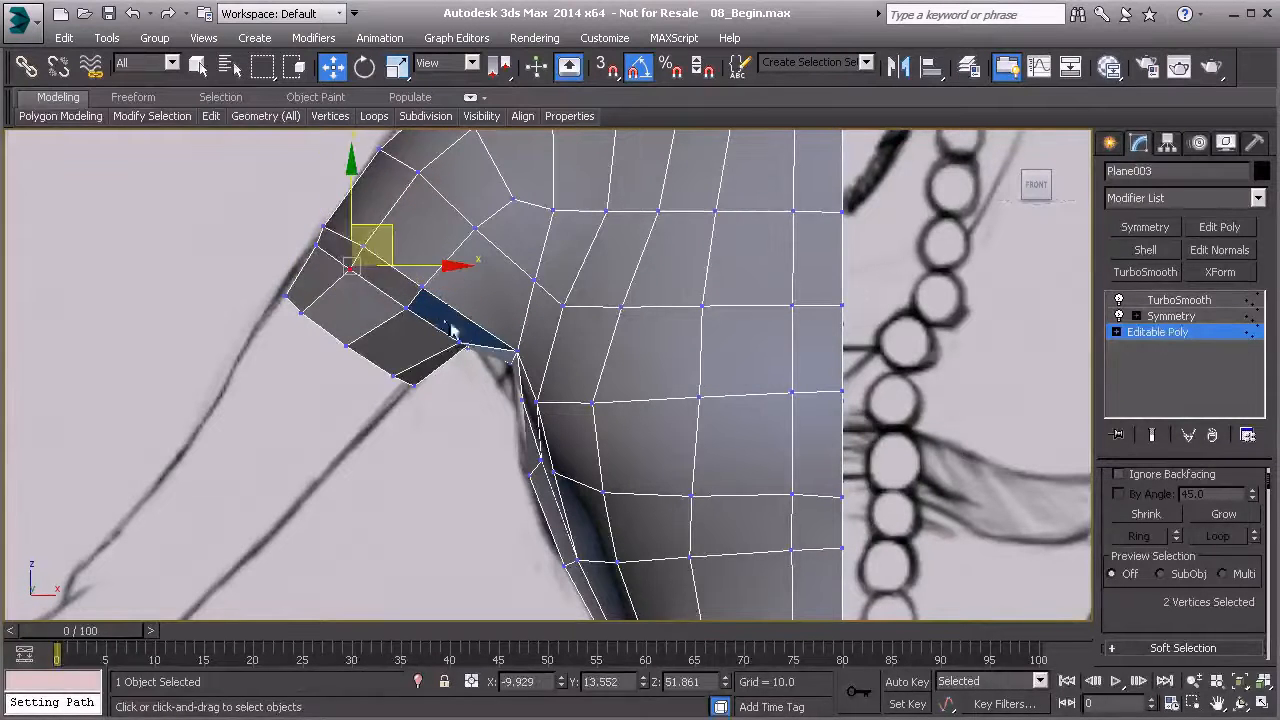
click(347, 346)
- In the Perspective view, move the new loop's upper back vertex slightly inwards along Y
middle_drag(398, 353, 430, 298)
scroll(323, 324, up, 3)
key(p)
alt+middle_drag(258, 358, 393, 398)
click(231, 243)
alt+middle_drag(232, 246, 207, 318)
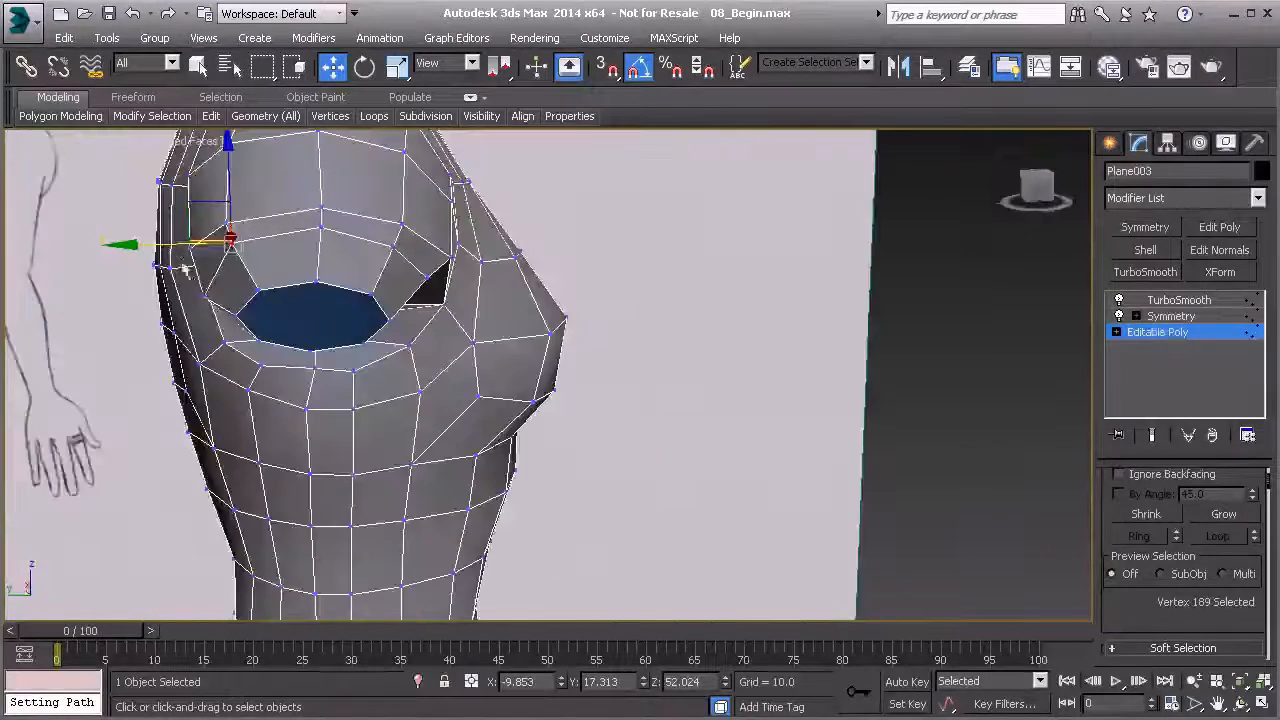
drag(176, 243, 181, 243)
- Reposition the remaining vertices at the back of the upper arm and armpit, nudging them slightly along Y
alt+middle_drag(182, 244, 389, 247)
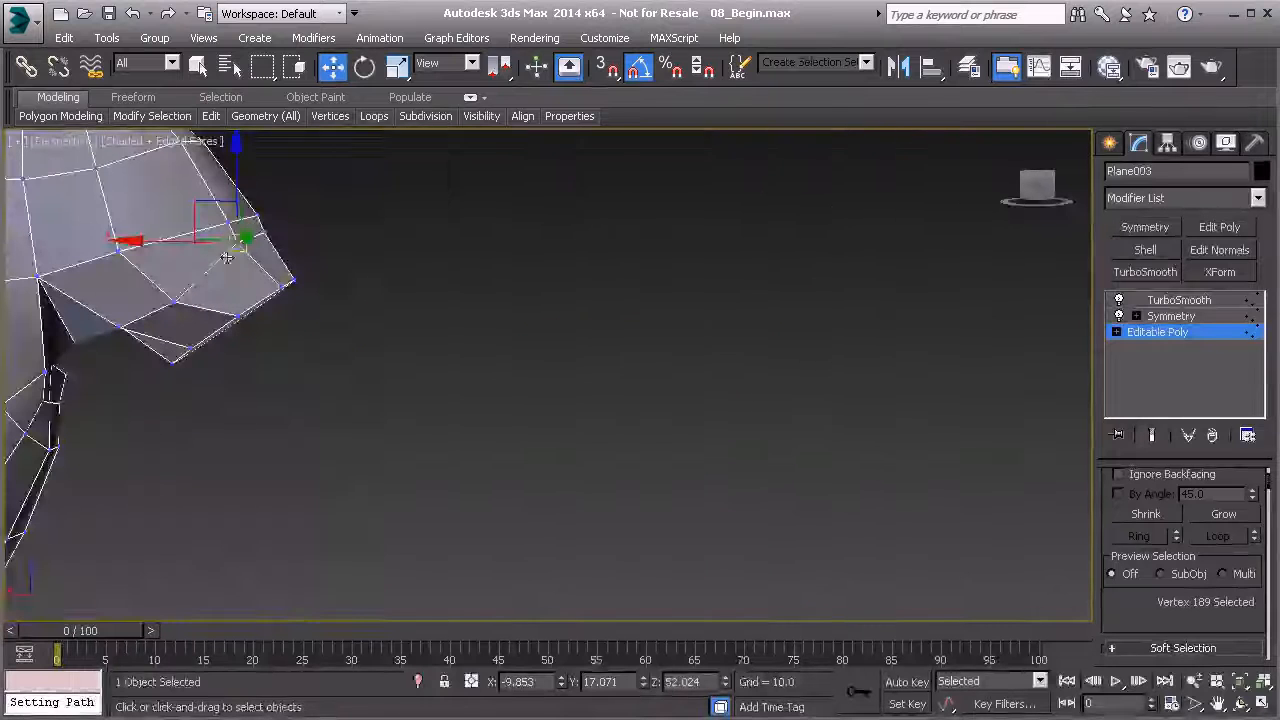
mouse_move(170, 303)
alt+middle_down()
mouse_move(134, 262)
mouse_move(62, 258)
mouse_move(168, 301)
alt+middle_up()
drag(138, 262, 119, 237)
alt+middle_drag(111, 279, 172, 258)
click(165, 243)
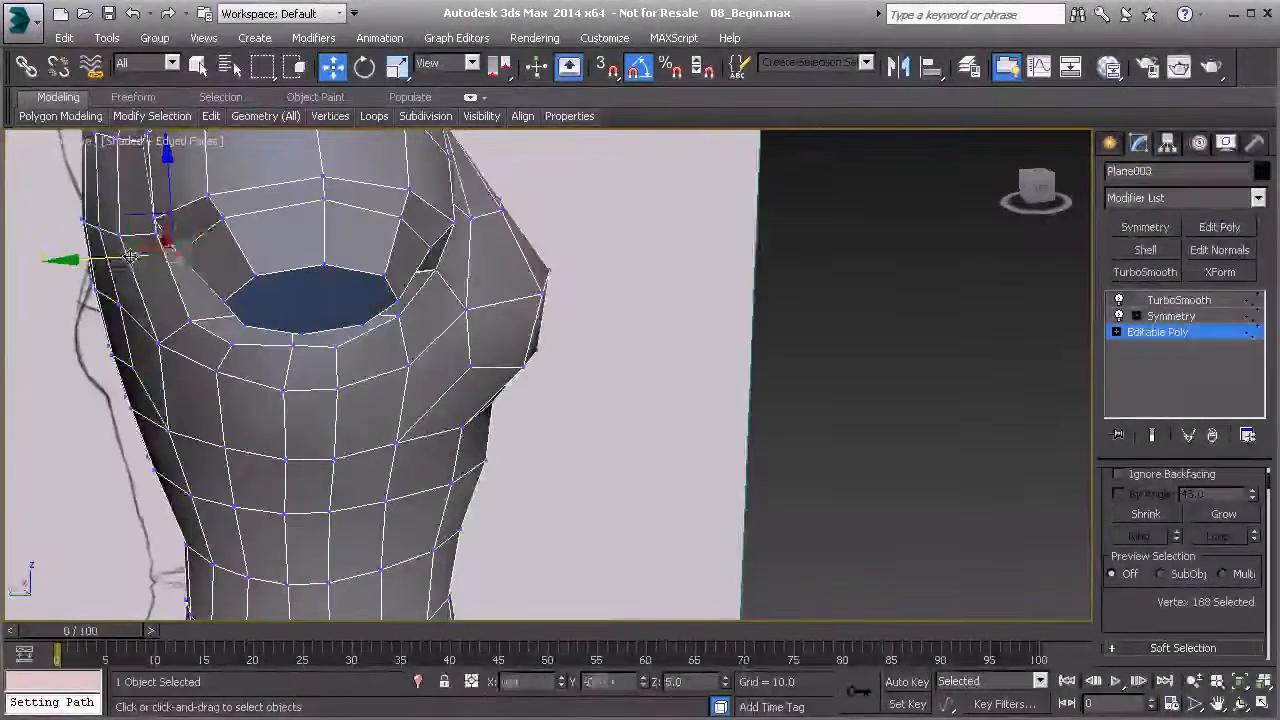
drag(129, 257, 141, 253)
alt+middle_drag(128, 298, 145, 235)
click(182, 295)
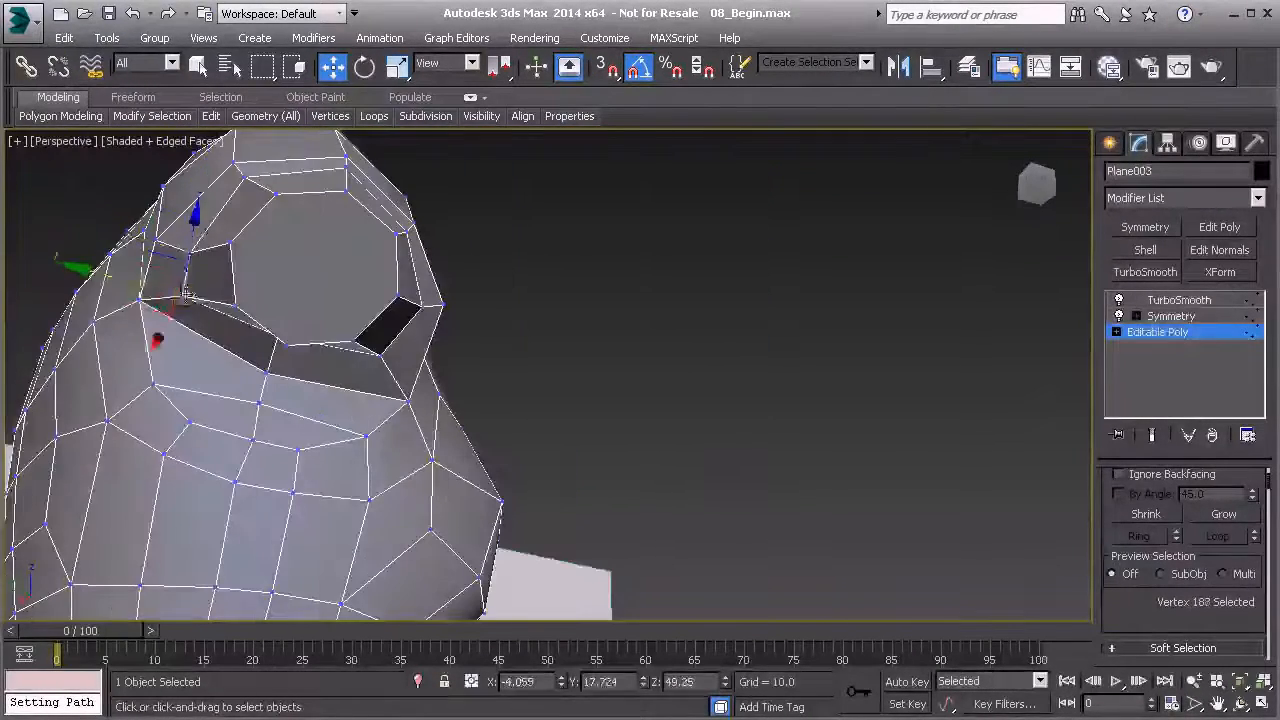
drag(119, 276, 126, 278)
- Shift the new loop's front underarm vertex slightly towards the torso and move the middle underarm vertex outwards along X
alt+middle_drag(314, 317, 149, 400)
click(276, 306)
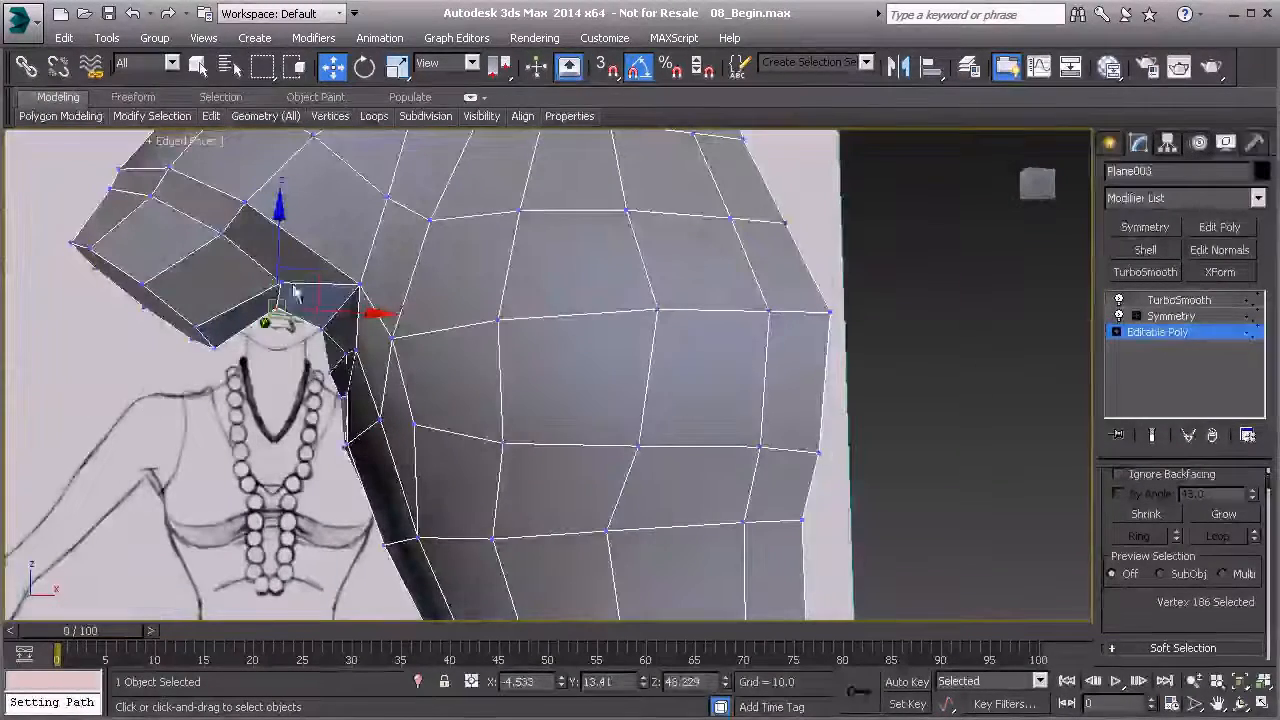
drag(314, 274, 319, 275)
mouse_move(329, 275)
alt+middle_down()
mouse_move(571, 237)
mouse_move(444, 238)
mouse_move(371, 365)
mouse_move(375, 400)
alt+middle_up()
click(274, 368)
mouse_move(274, 368)
alt+middle_down()
mouse_move(325, 377)
mouse_move(291, 352)
alt+middle_up()
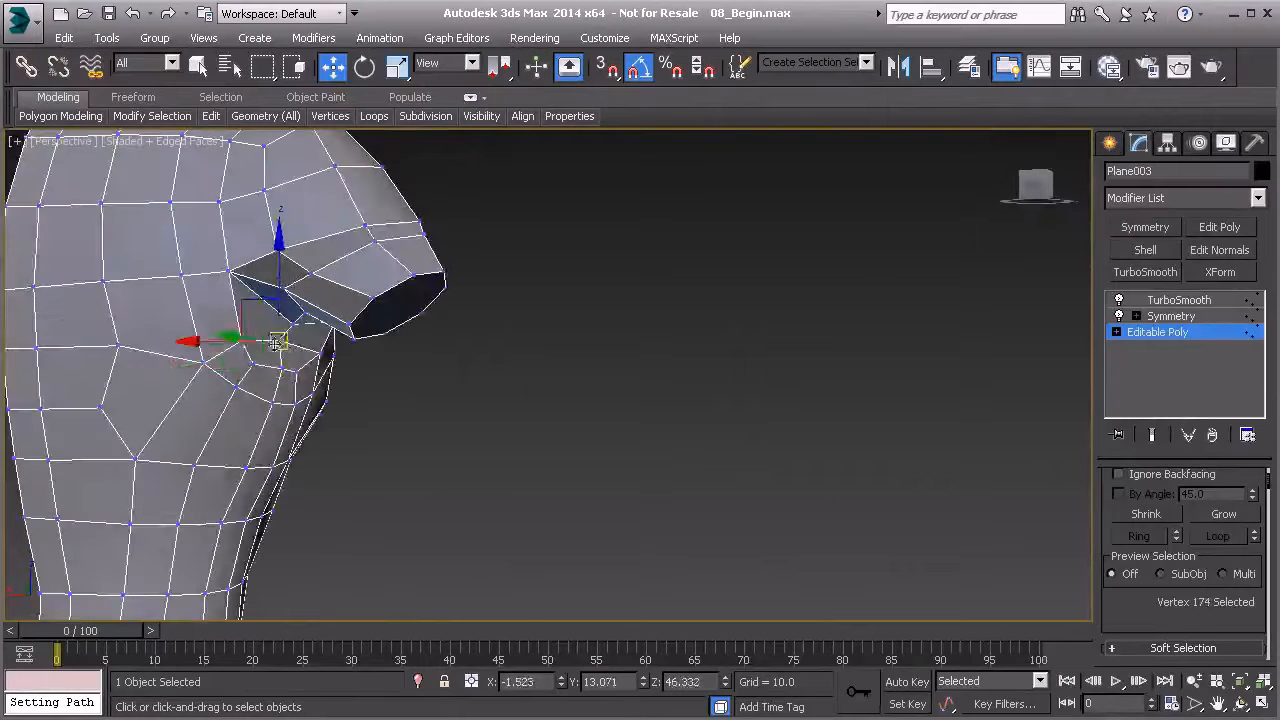
mouse_move(379, 370)
alt+middle_down()
mouse_move(376, 398)
mouse_move(335, 420)
alt+middle_up()
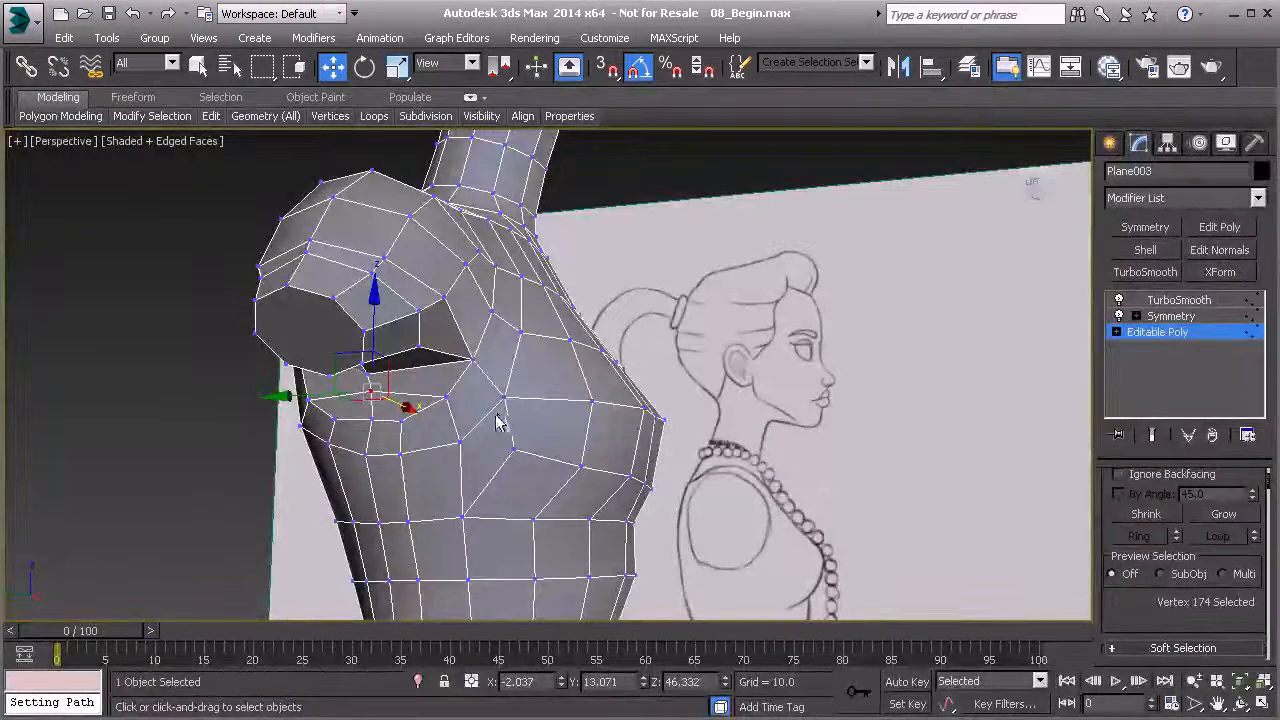
- Leave vertex editing and examine the TurboSmooth result of the shoulder and armpit from several angles and against the front reference
alt+middle_drag(350, 316, 329, 314)
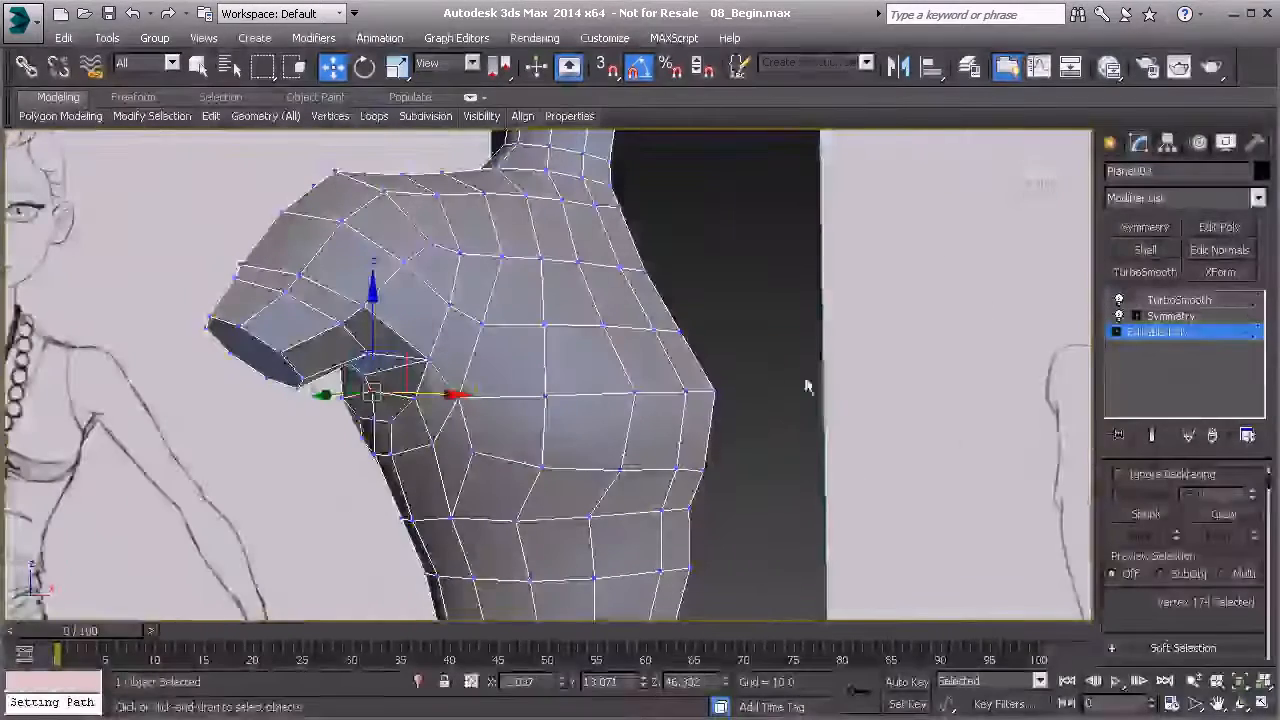
click(1151, 335)
click(1166, 302)
click(736, 200)
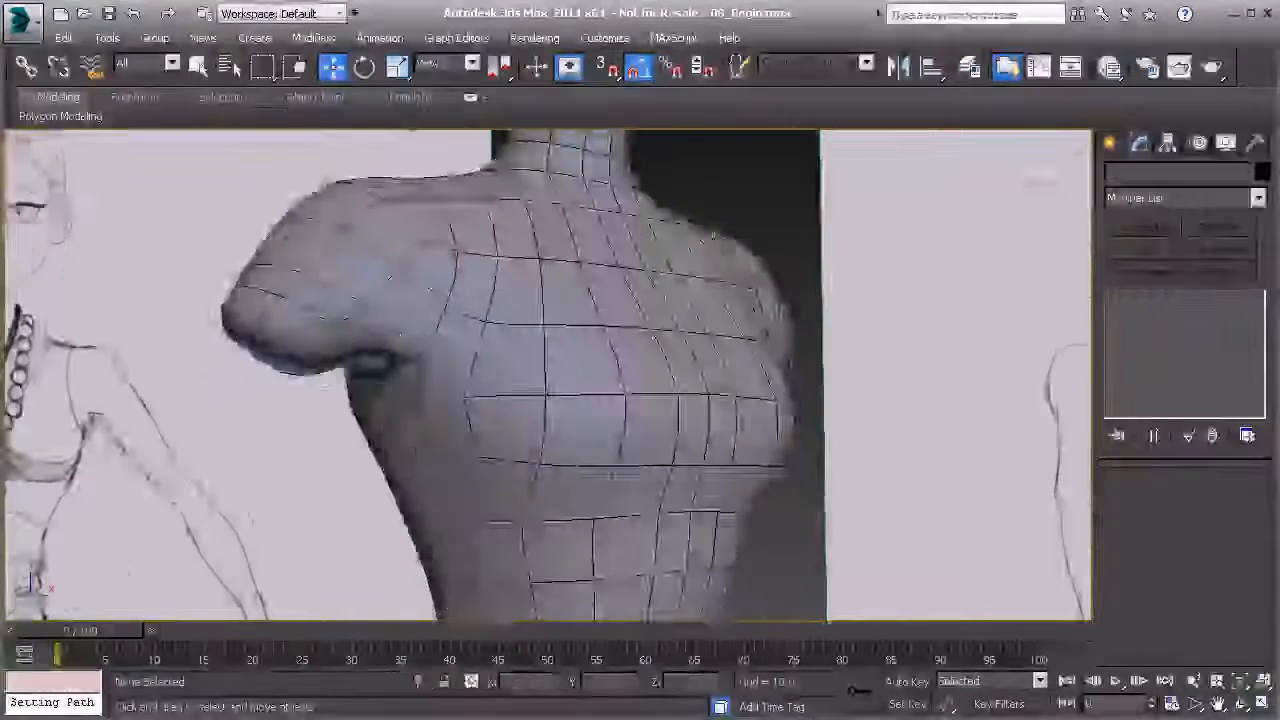
scroll(735, 202, down, 3)
alt+middle_drag(537, 379, 507, 349)
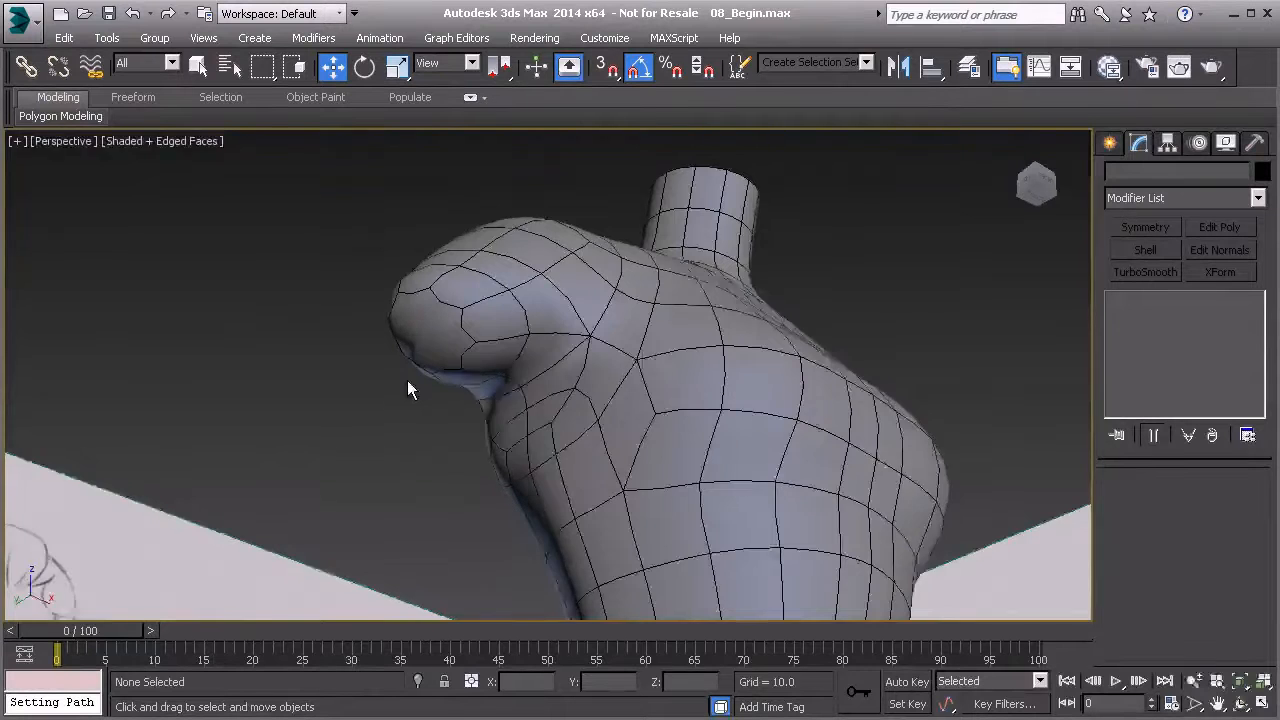
key(f)
scroll(409, 368, down, 5)
middle_drag(409, 368, 542, 387)
middle_drag(441, 404, 522, 331)
scroll(530, 322, down, 2)
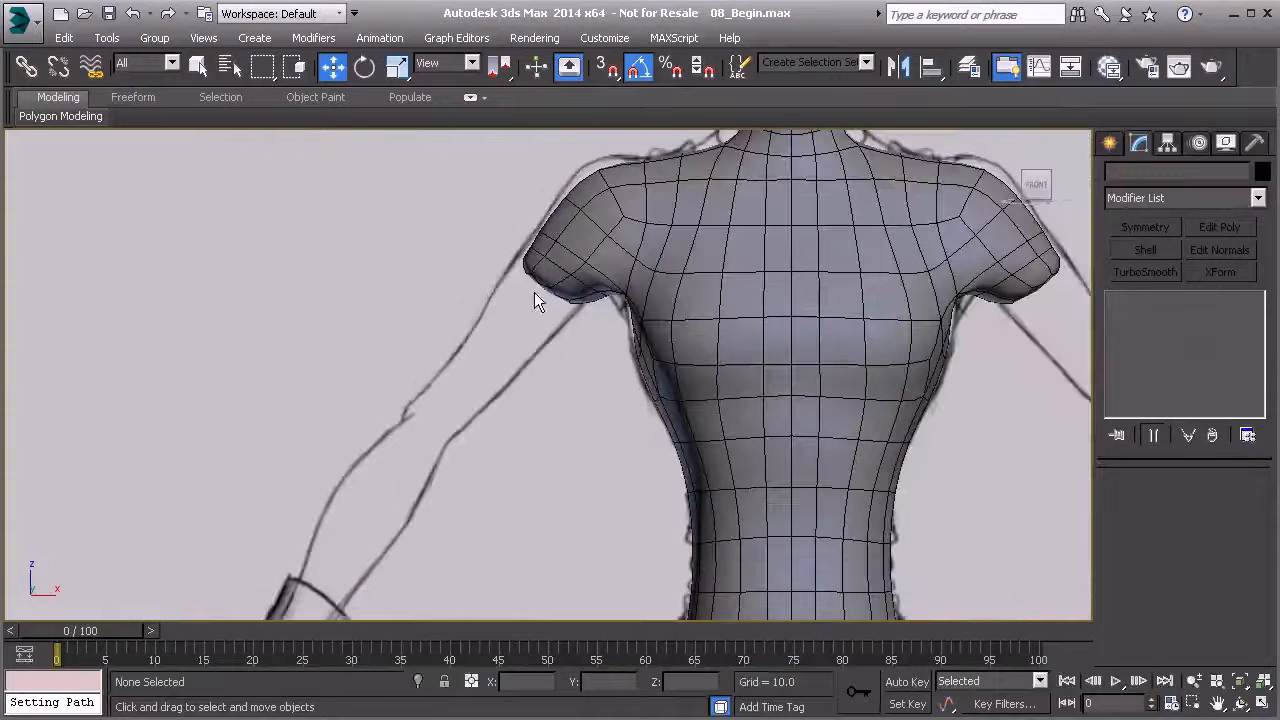
middle_drag(472, 404, 456, 347)
scroll(358, 525, down, 2)
scroll(334, 372, down, 2)
- In the Editable Poly's Polygon level, move the arm's end polygon down along the reference sketch's arm to the elbow
click(630, 320)
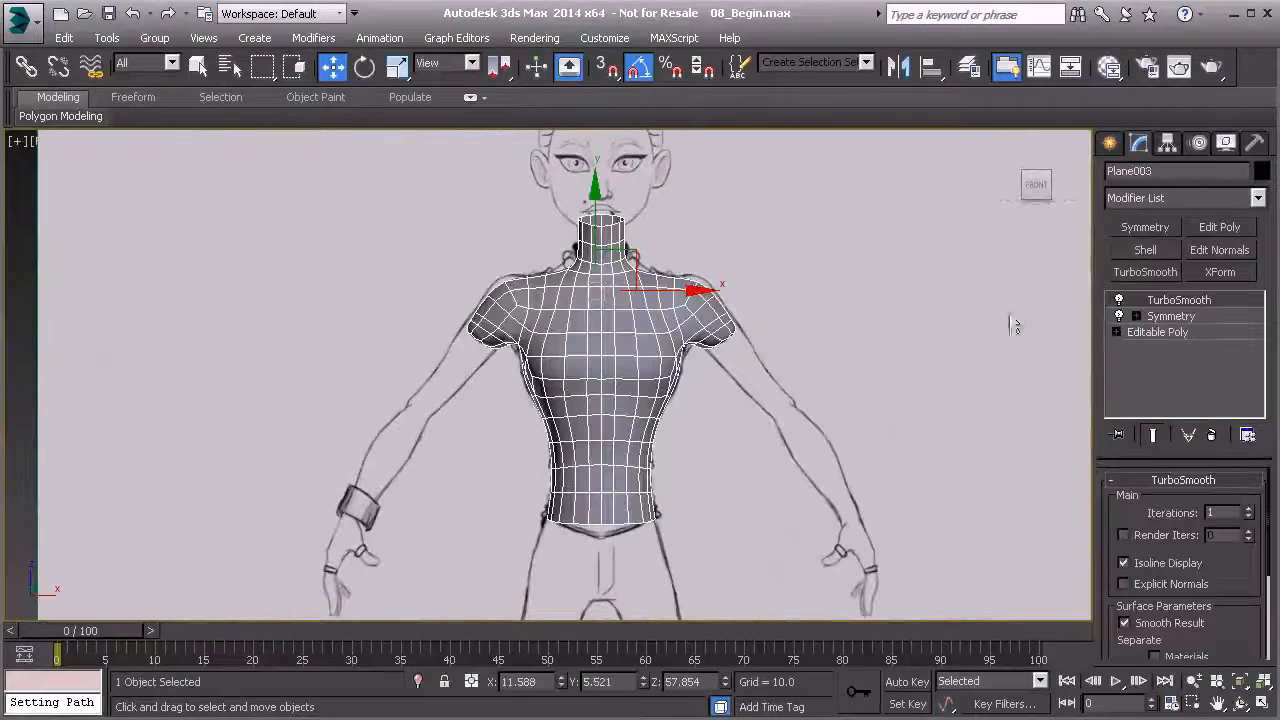
click(1157, 333)
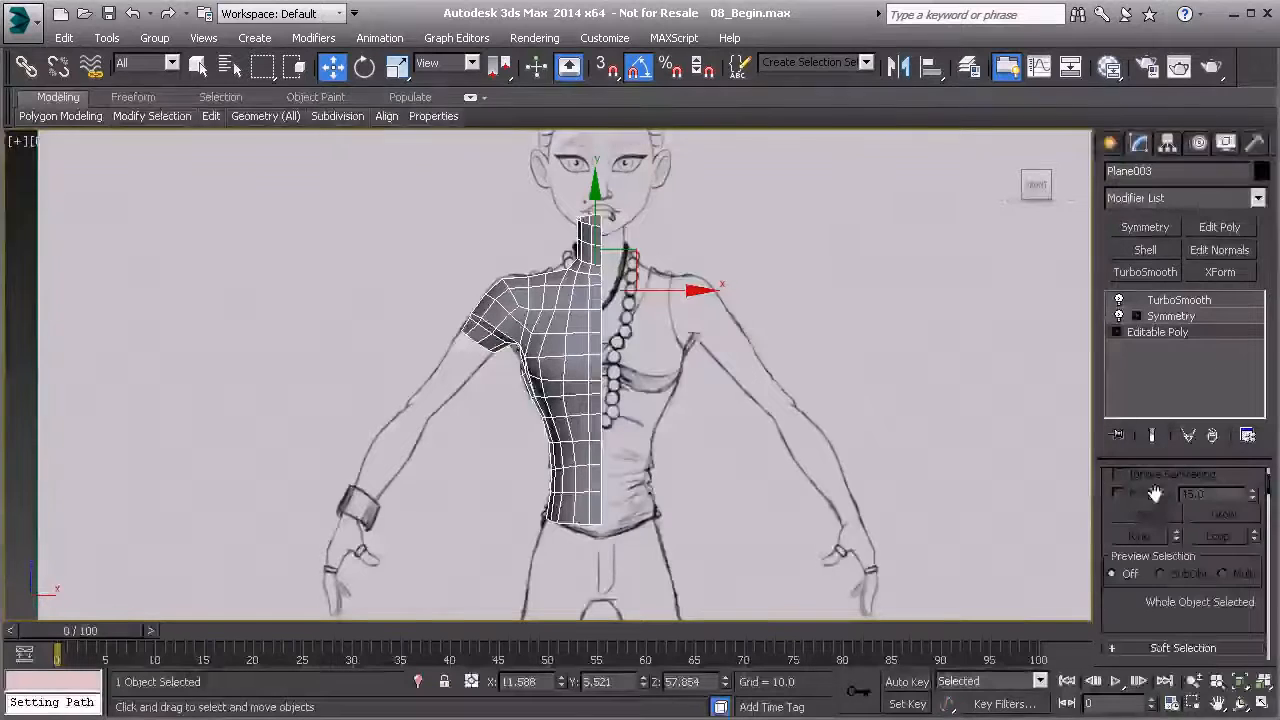
scroll(1110, 540, up, 3)
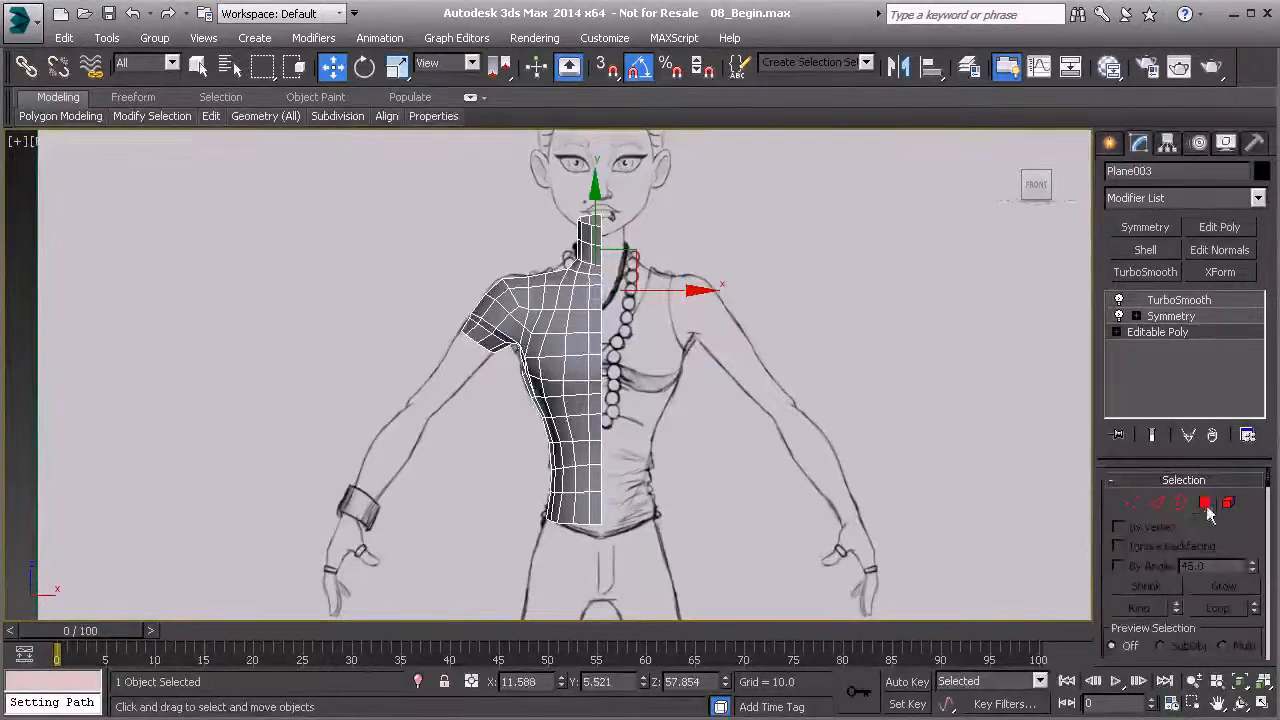
click(1205, 503)
scroll(475, 345, up, 2)
scroll(513, 338, up, 3)
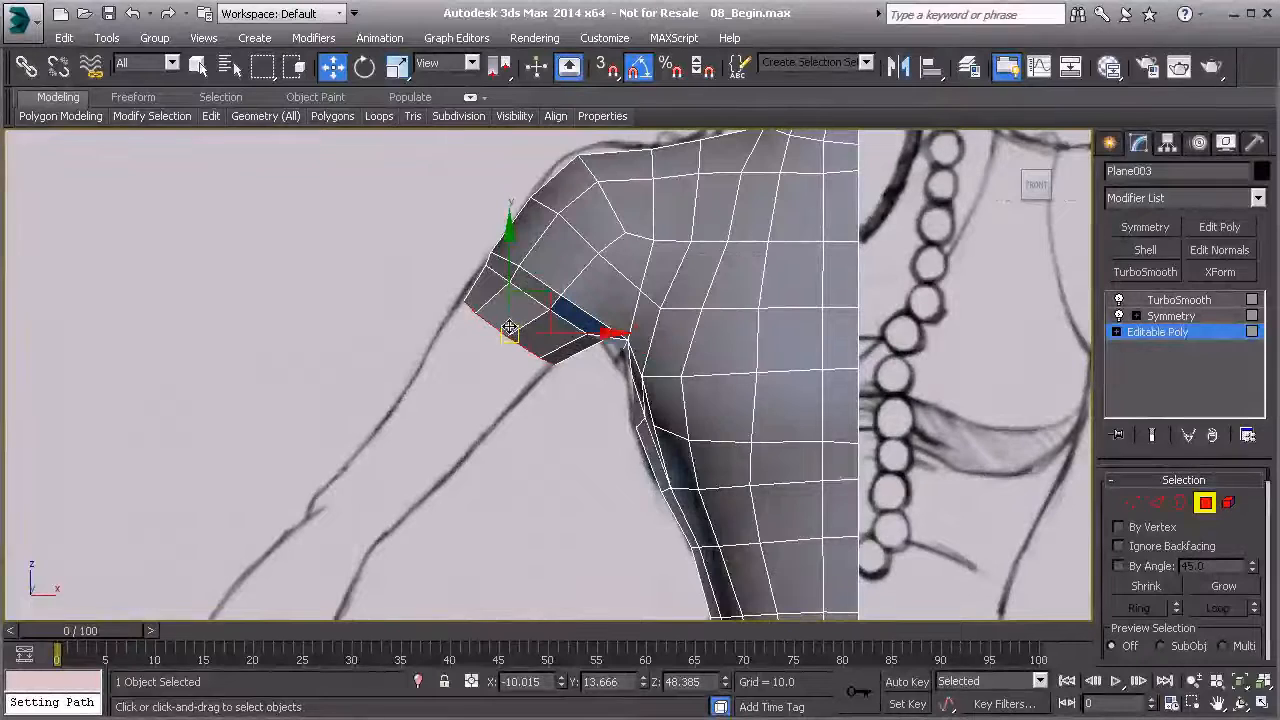
key(p)
alt+middle_drag(507, 328, 484, 343)
key(f)
scroll(490, 335, up, 5)
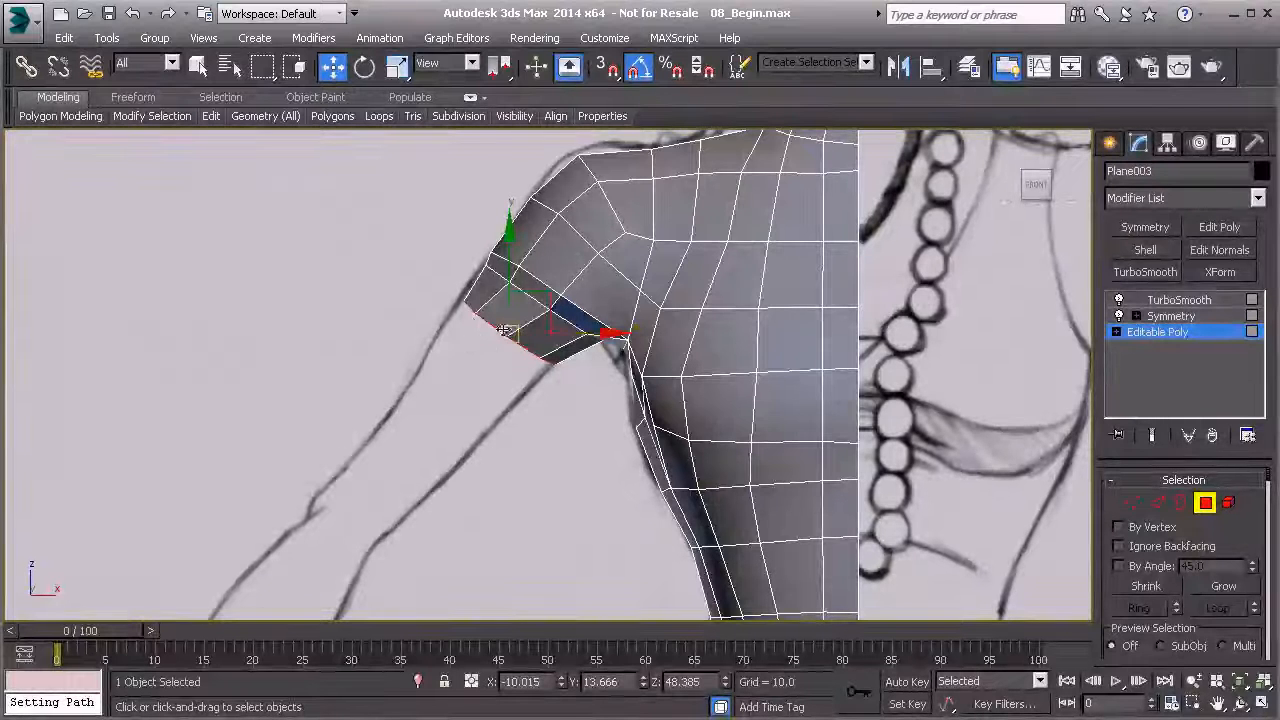
shift+drag(539, 345, 382, 485)
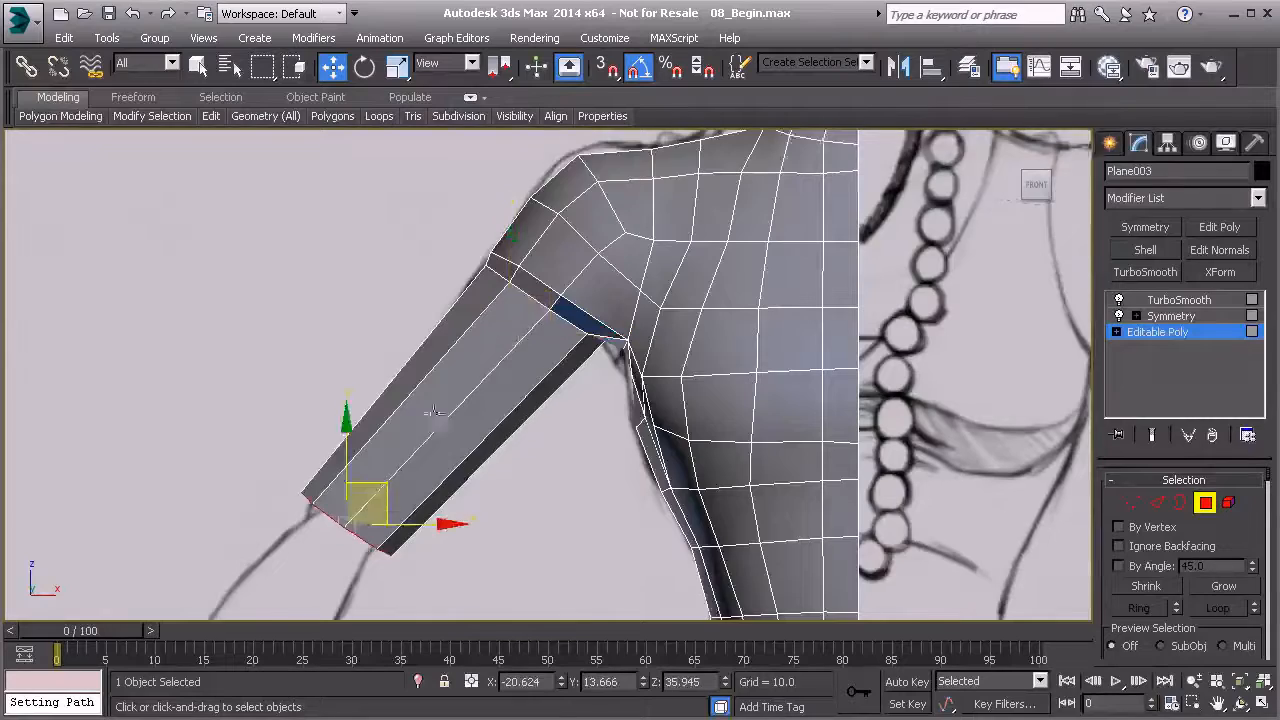
- Inspect the lengthened upper arm from several angles in Perspective and return to the Front view
middle_drag(436, 411, 526, 274)
key(p)
scroll(517, 305, down, 4)
alt+middle_drag(520, 312, 456, 295)
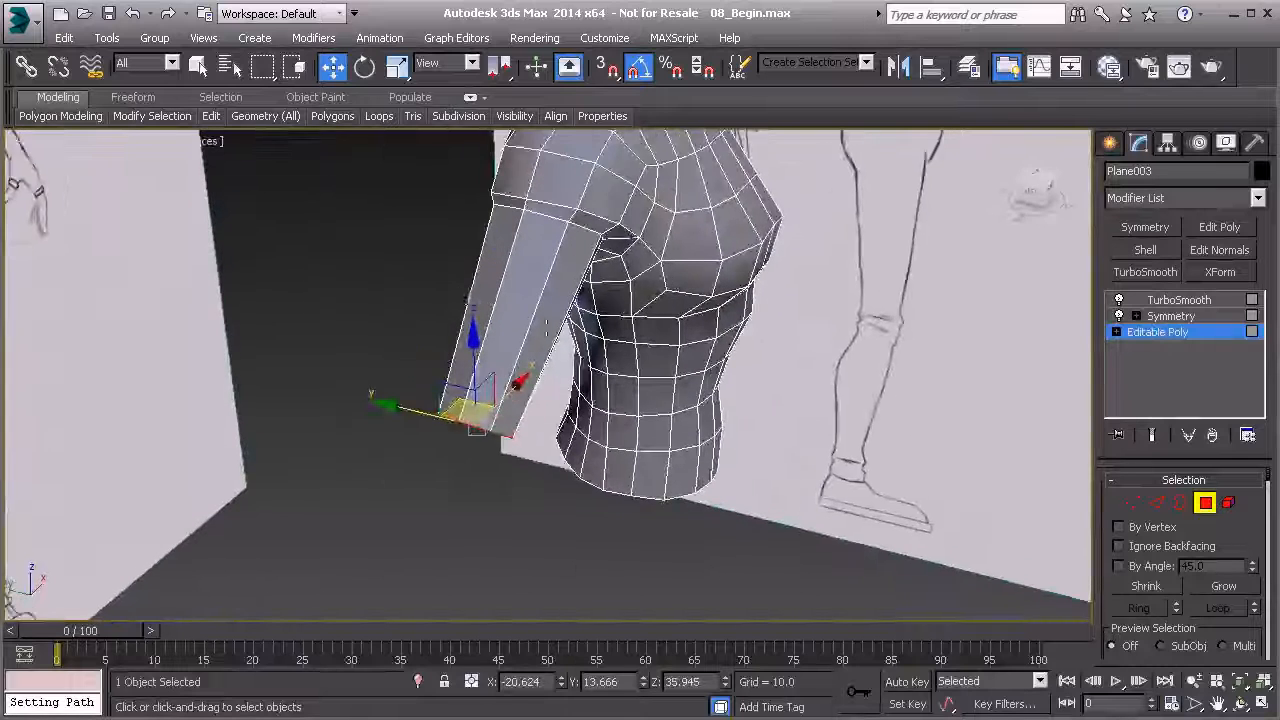
alt+middle_drag(553, 320, 470, 289)
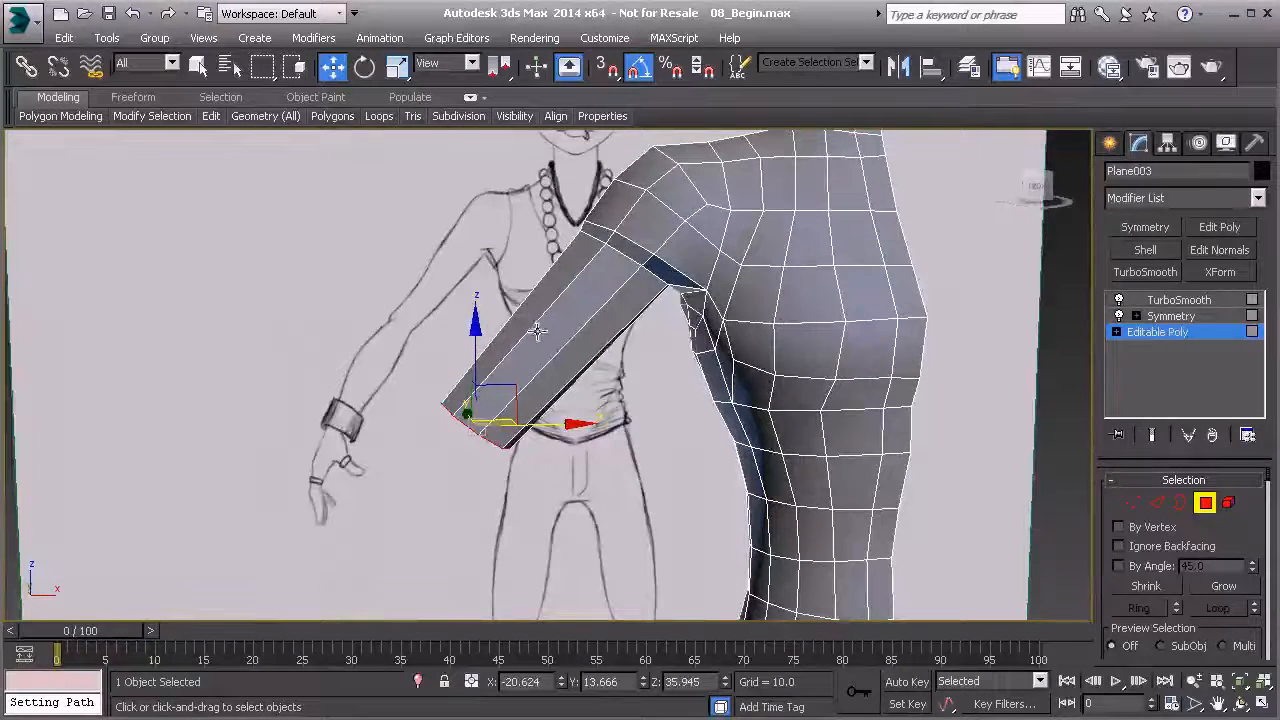
middle_drag(549, 330, 683, 312)
key(f)
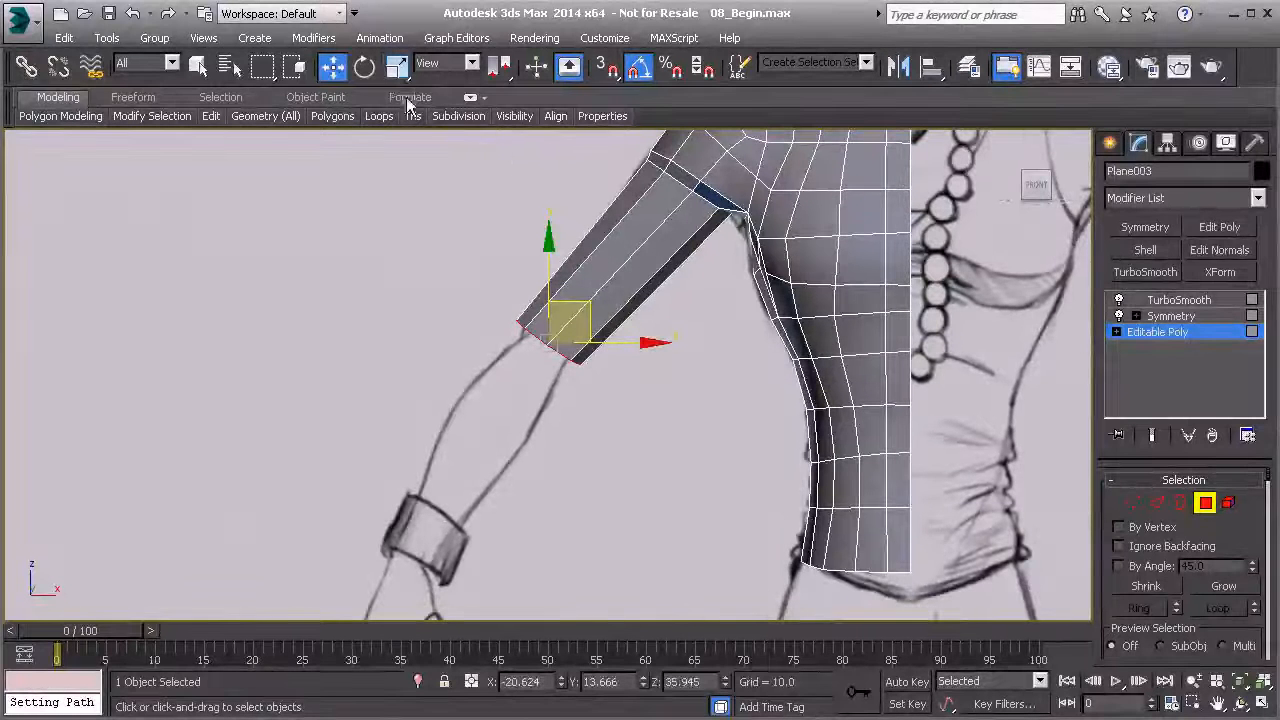
- Scale the arm's end polygon down so it matches the elbow width in the front reference sketch
click(397, 66)
drag(569, 331, 574, 346)
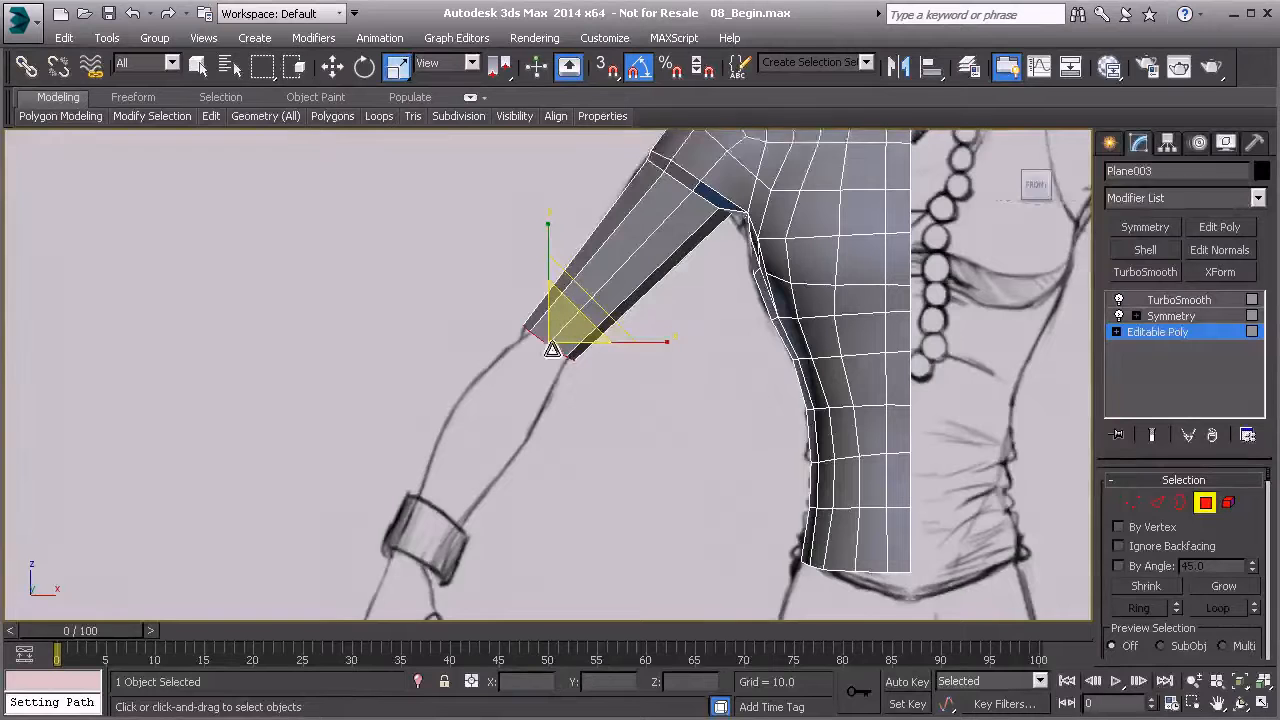
middle_drag(554, 347, 516, 297)
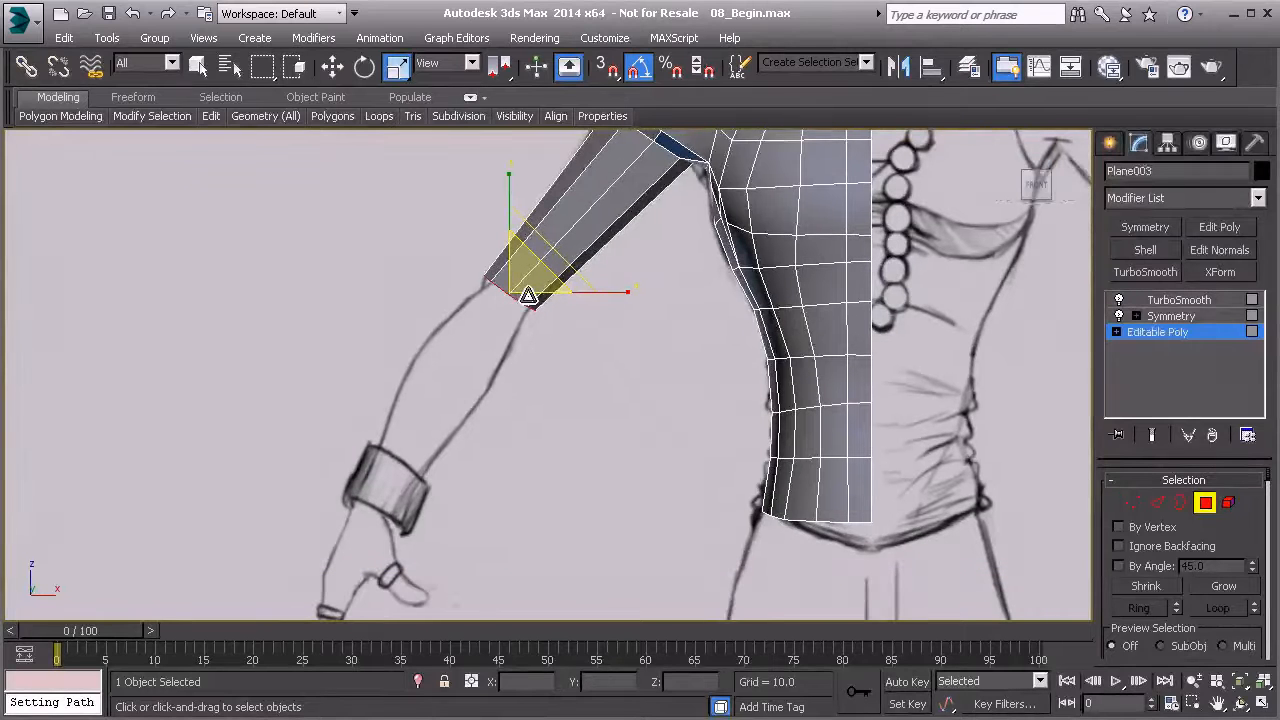
- In the Left view, rotate the elbow's end polygon slightly to tilt it, using the Local coordinate system
key(l)
middle_drag(523, 294, 514, 375)
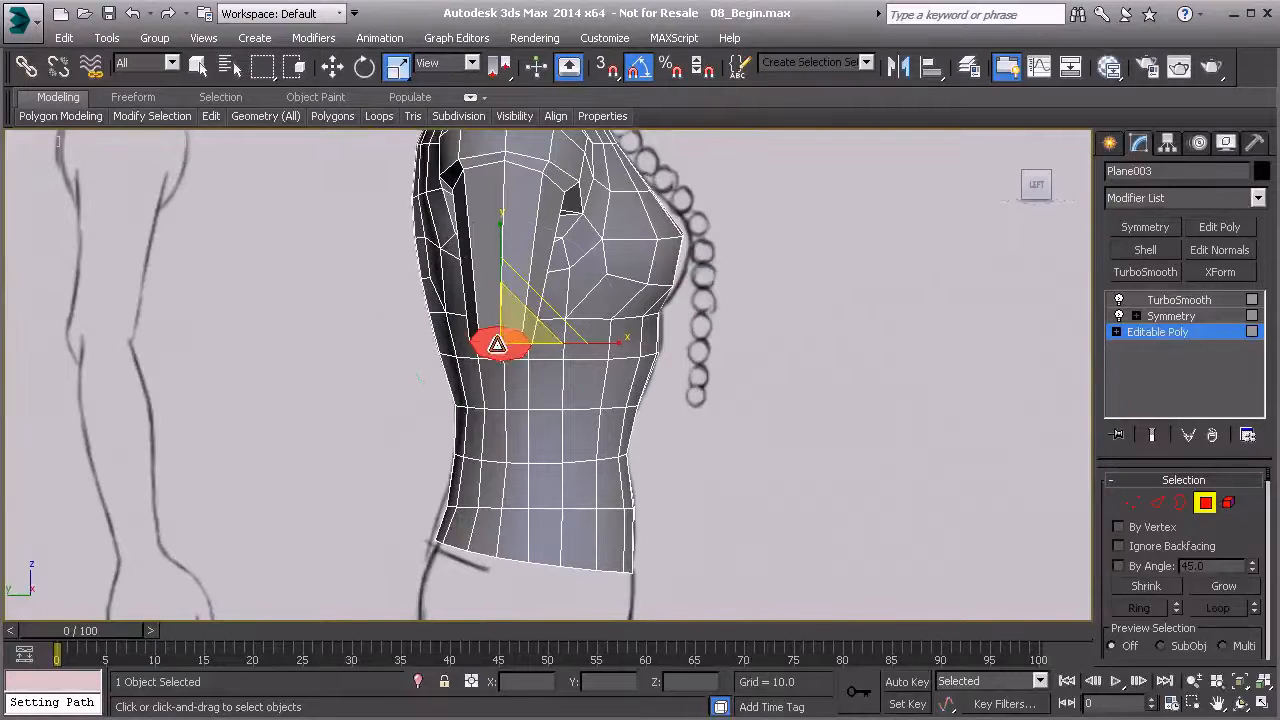
key(e)
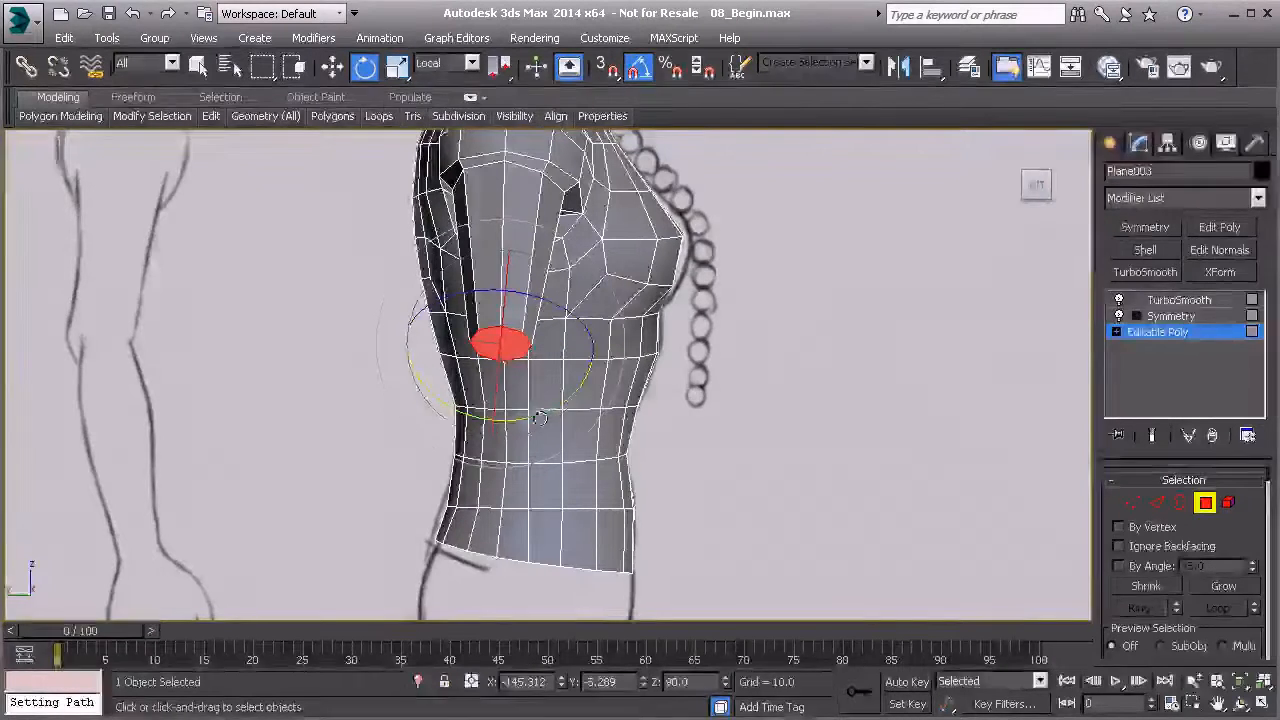
drag(541, 419, 506, 361)
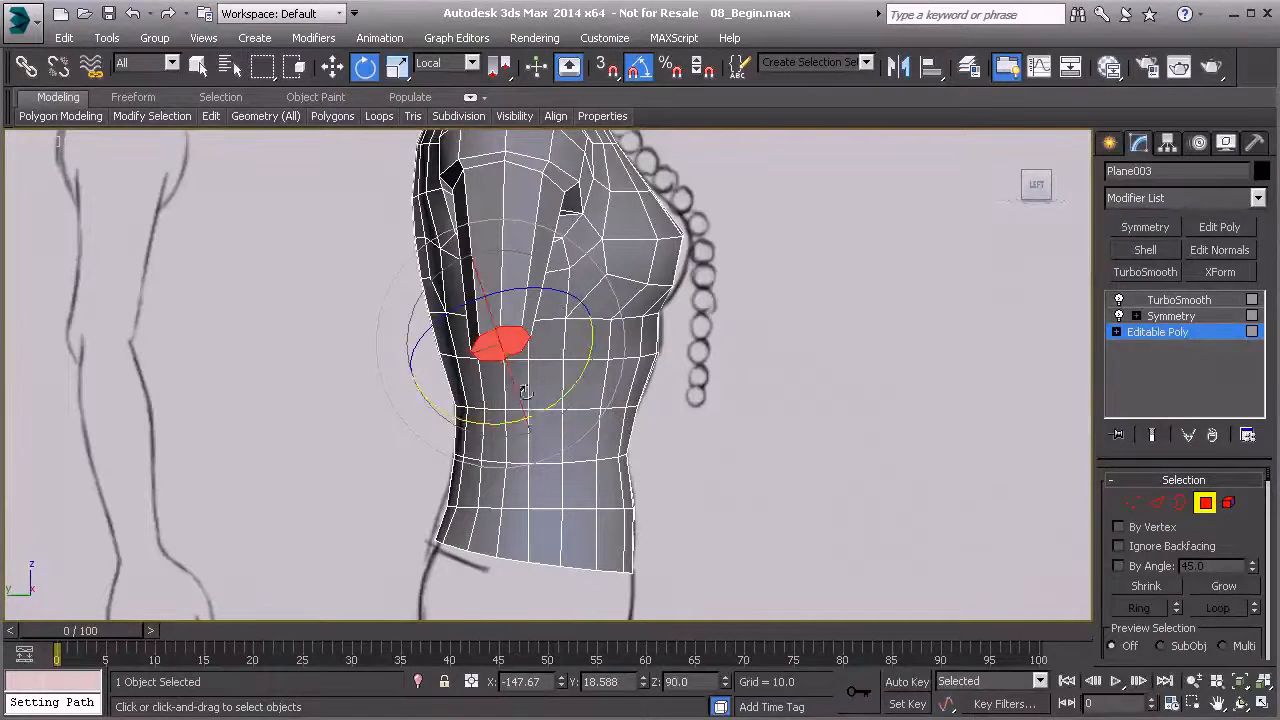
mouse_move(506, 361)
alt+middle_down()
mouse_move(512, 414)
mouse_move(489, 474)
mouse_move(537, 451)
mouse_move(546, 403)
mouse_move(470, 372)
mouse_move(463, 340)
mouse_move(465, 380)
alt+middle_up()
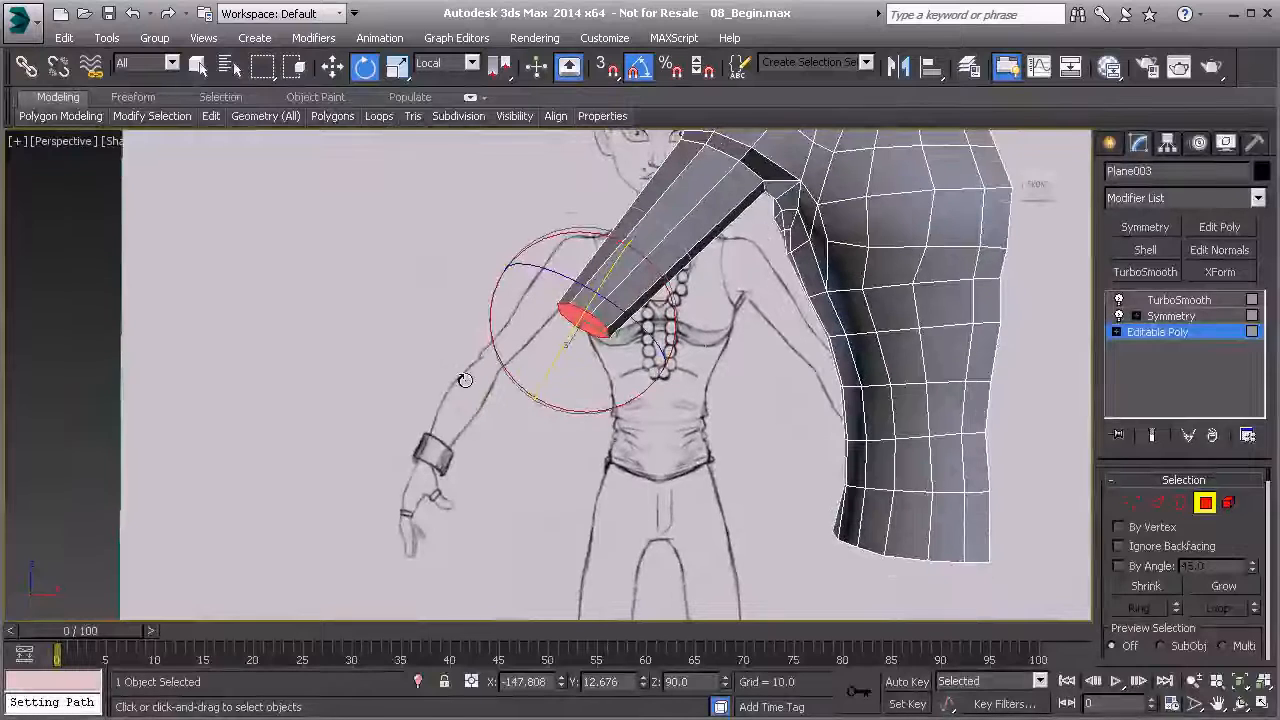
alt+middle_drag(456, 375, 385, 381)
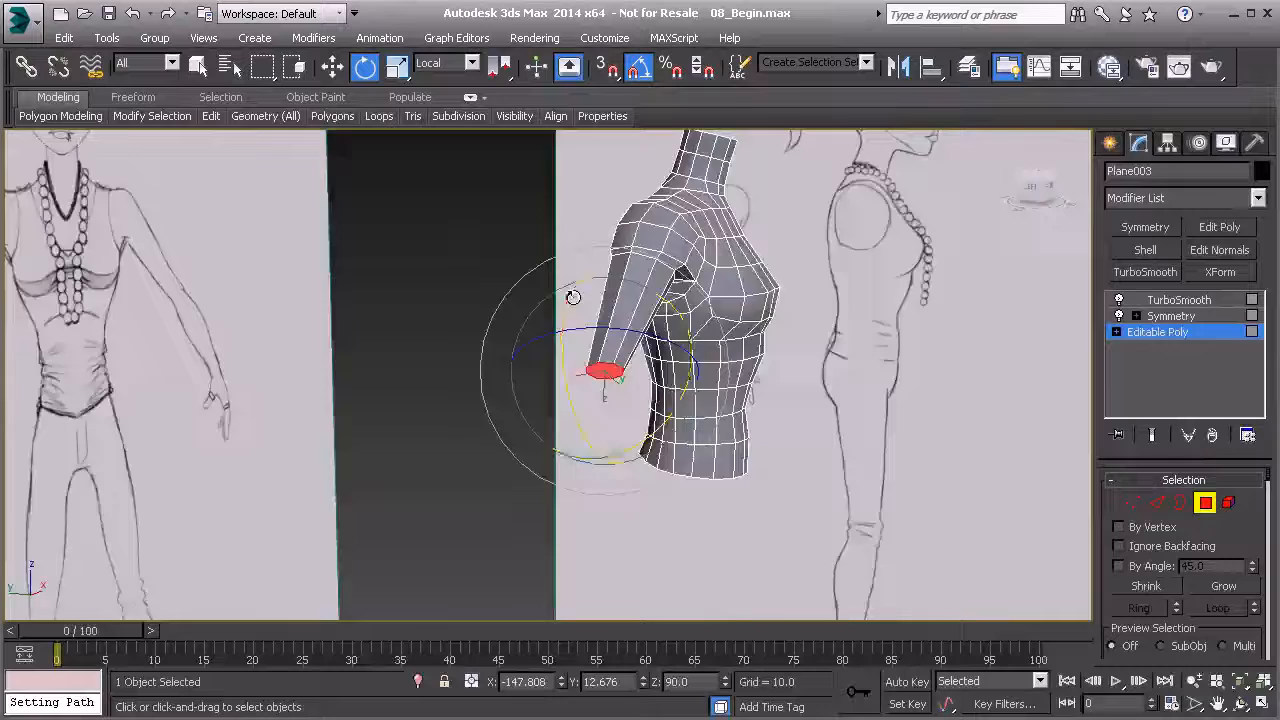
- From the Front view, extrude the elbow's end polygon by 10.0 and move the new end down to the sketch's wrist cuff
scroll(515, 302, up, 6)
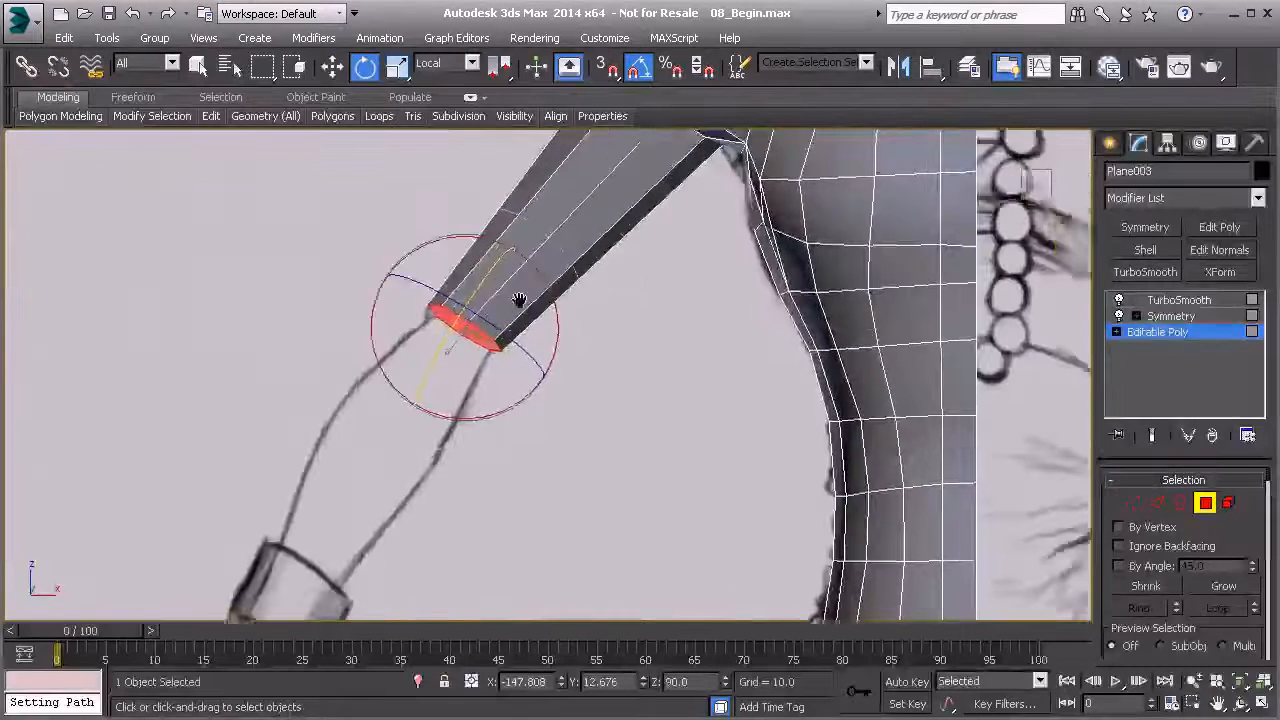
middle_drag(519, 300, 446, 335)
scroll(446, 335, down, 3)
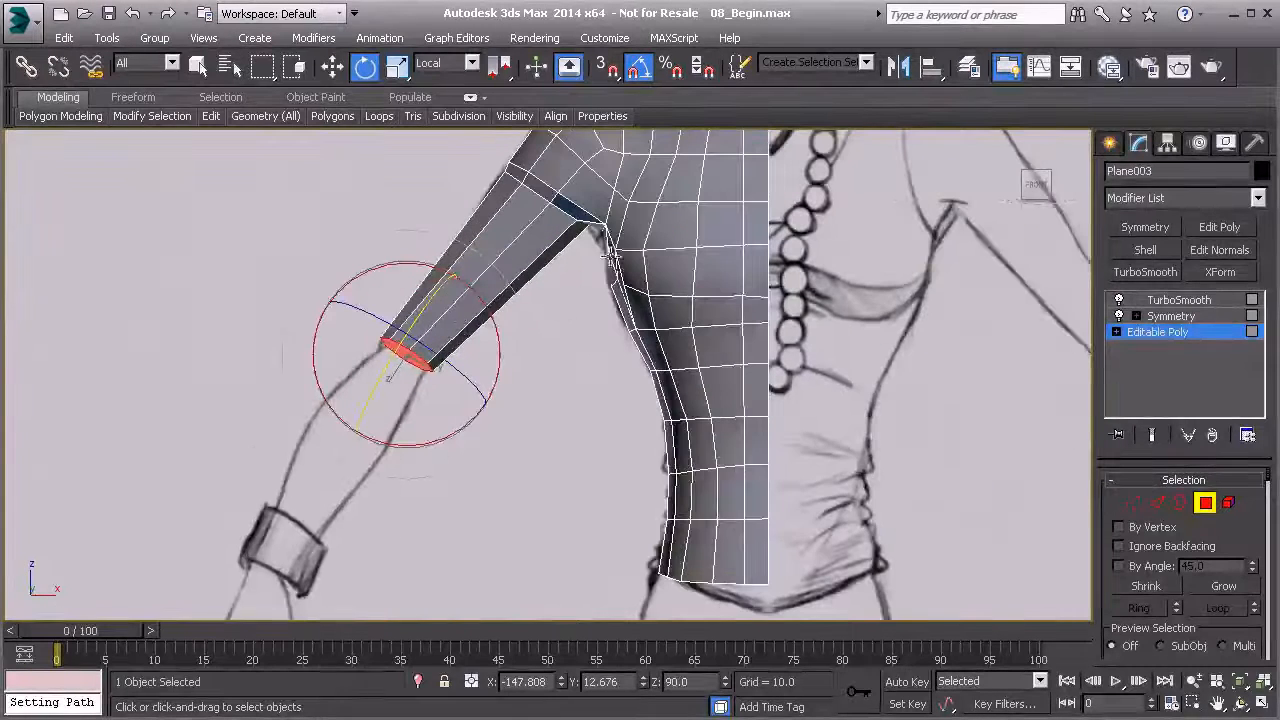
middle_drag(540, 318, 517, 371)
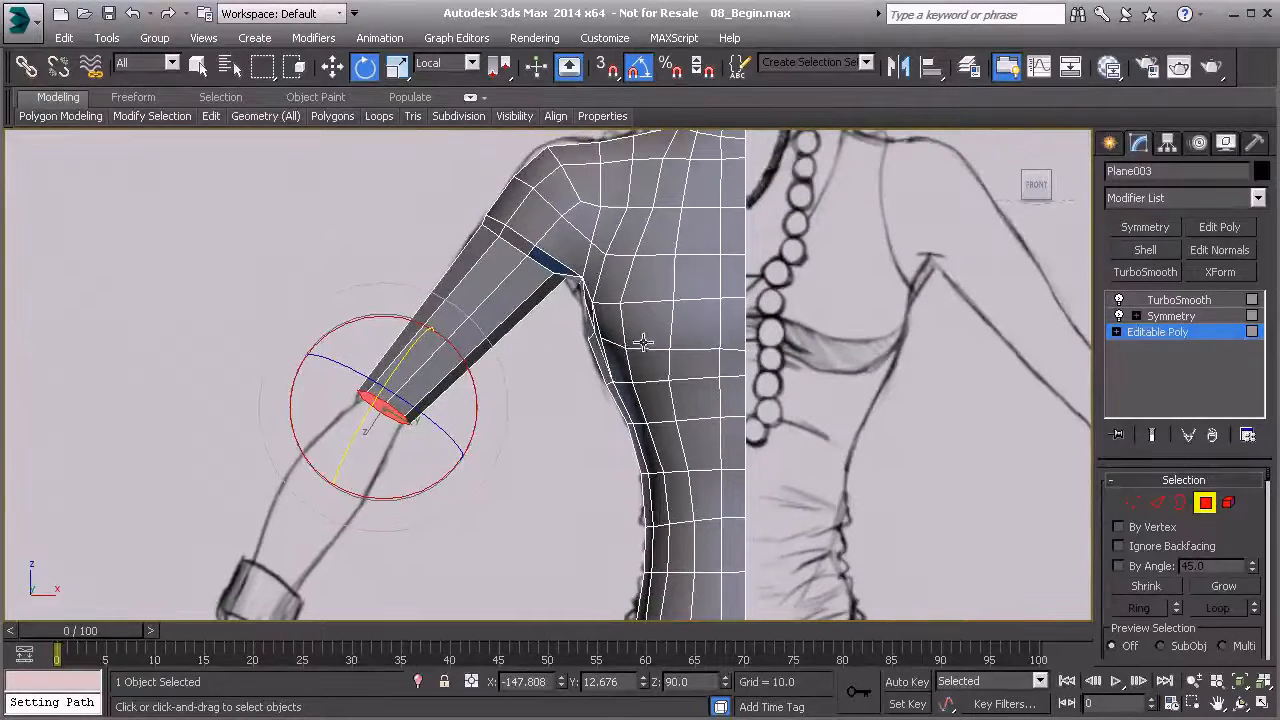
mouse_move(385, 357)
middle_down()
mouse_move(431, 287)
mouse_move(507, 331)
middle_up()
scroll(1110, 625, down, 5)
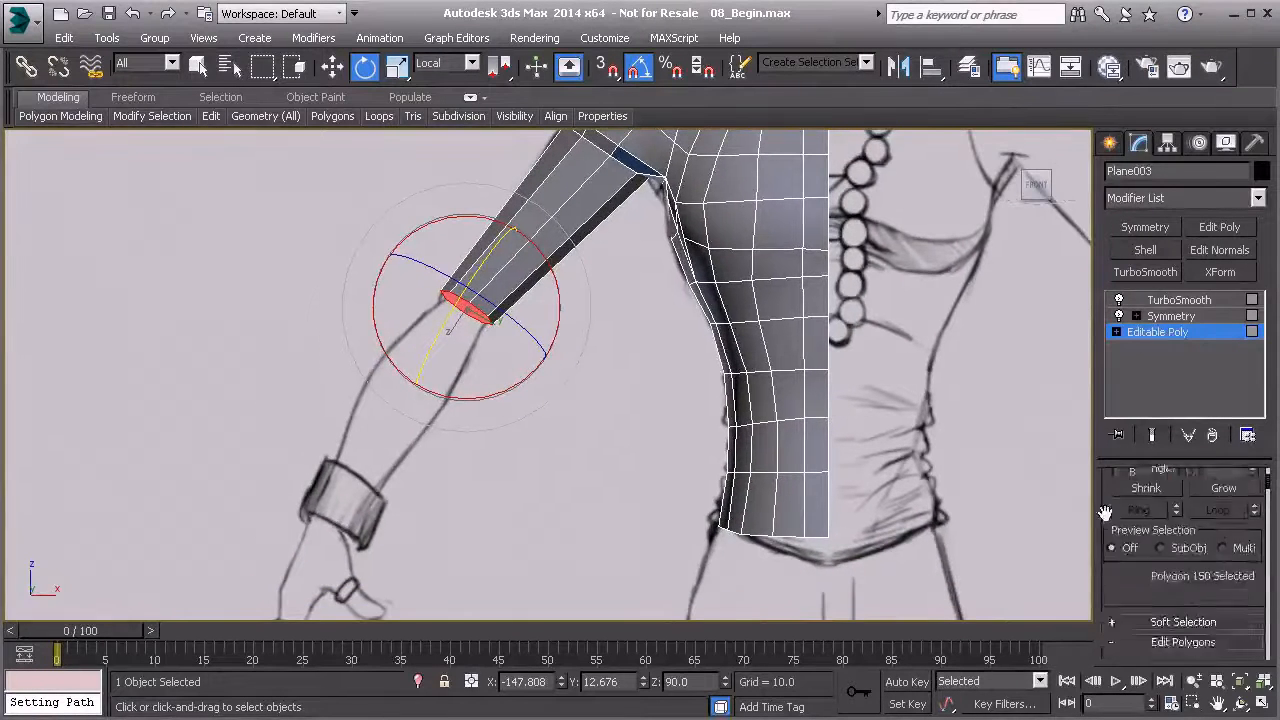
click(1173, 538)
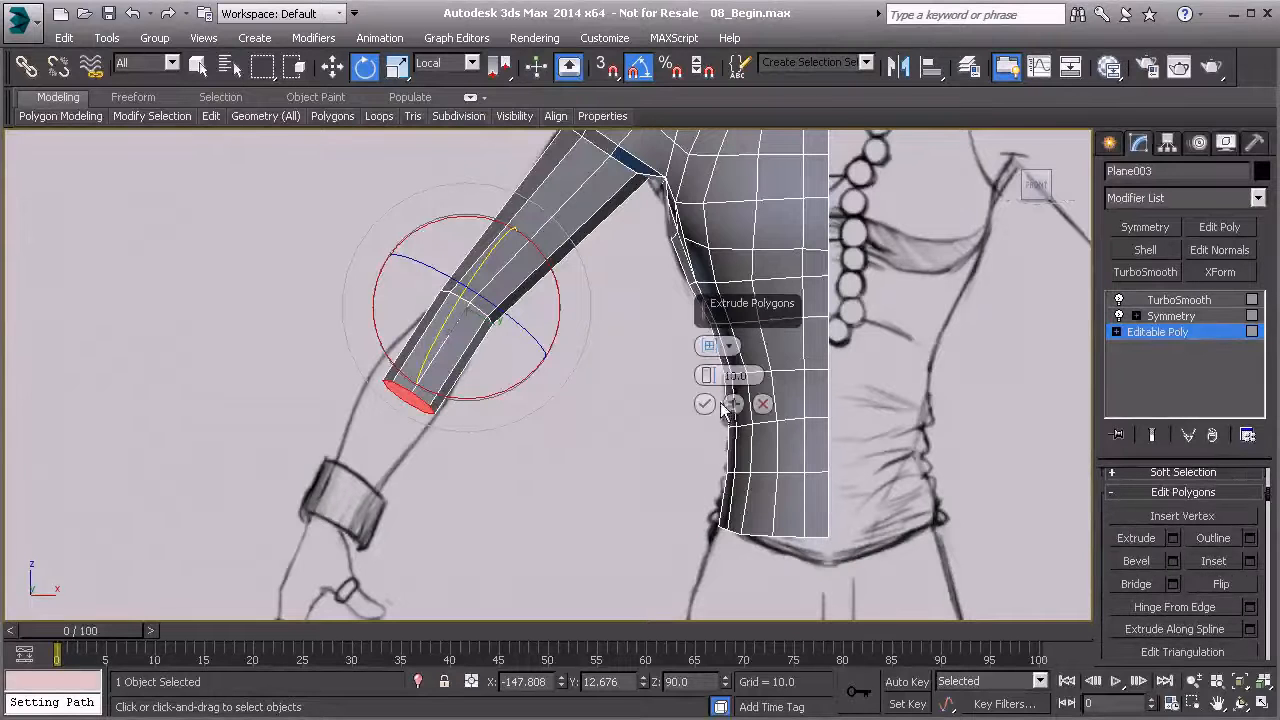
click(704, 404)
key(w)
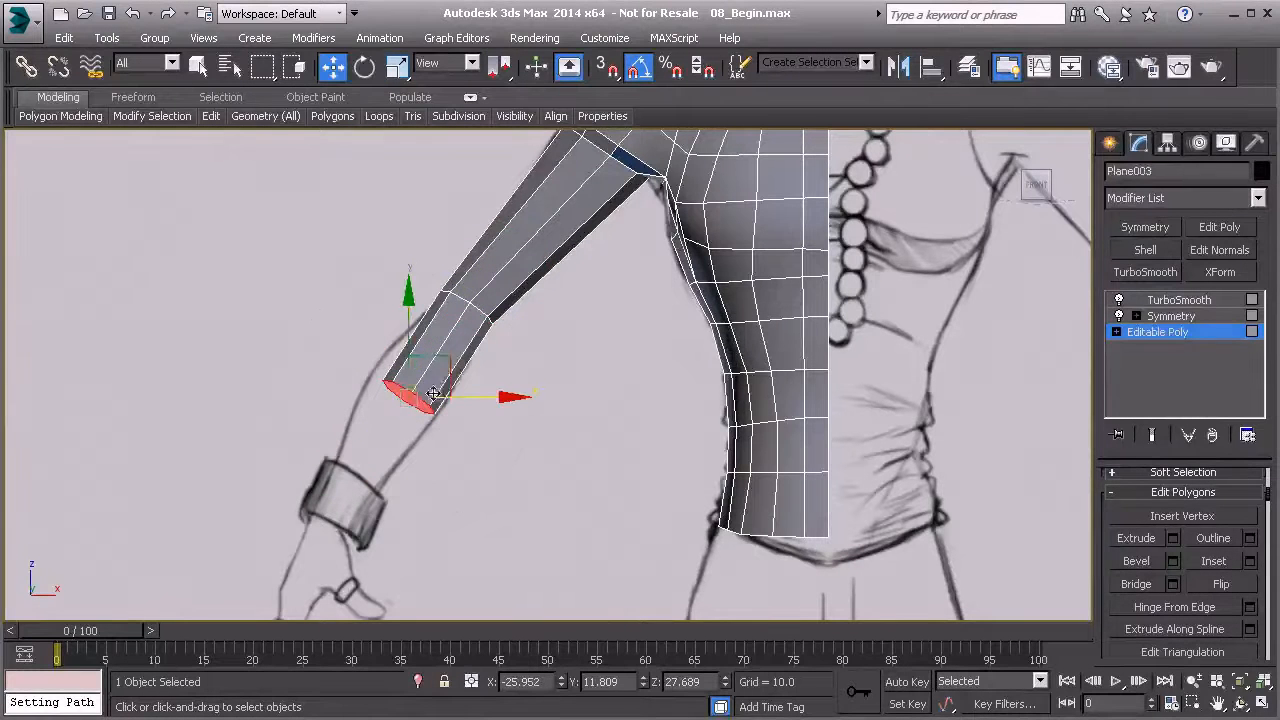
drag(450, 362, 368, 487)
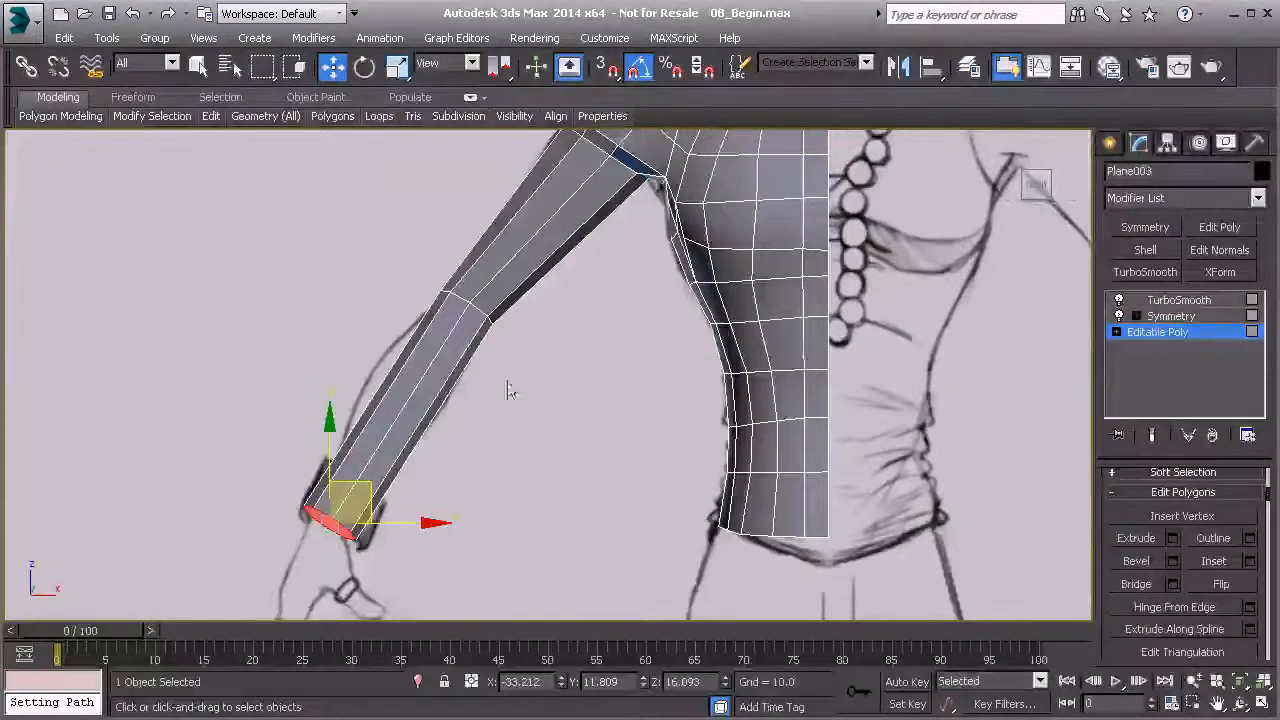
- Insert an edge loop around the upper forearm with SwiftLoop, undoing the misplaced attempt nearer the wrist
key(alt+1)
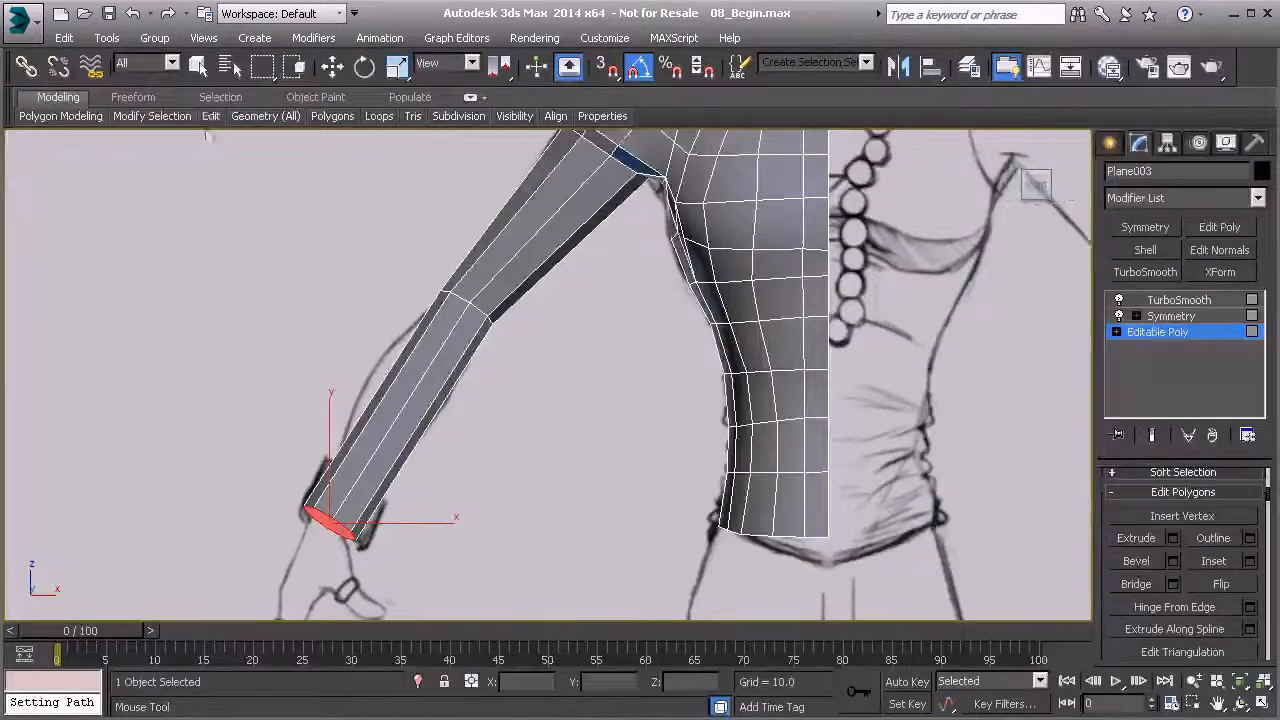
mouse_move(209, 122)
click(370, 170)
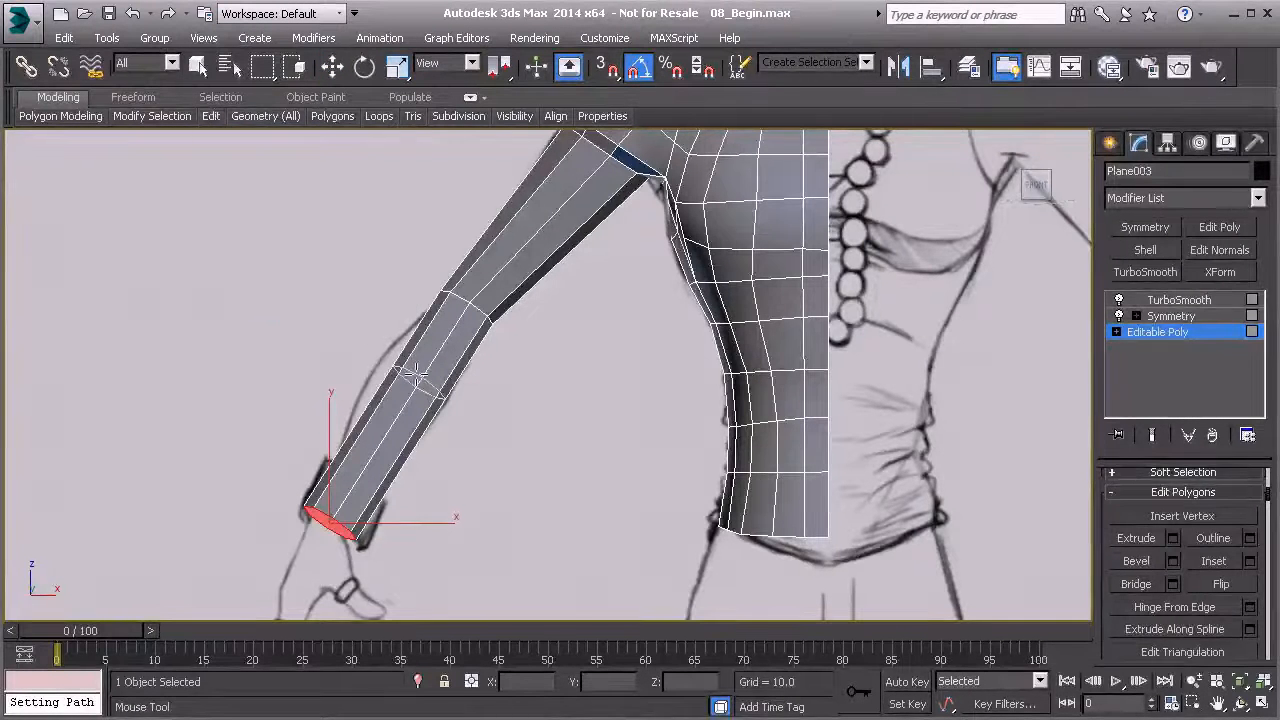
click(410, 382)
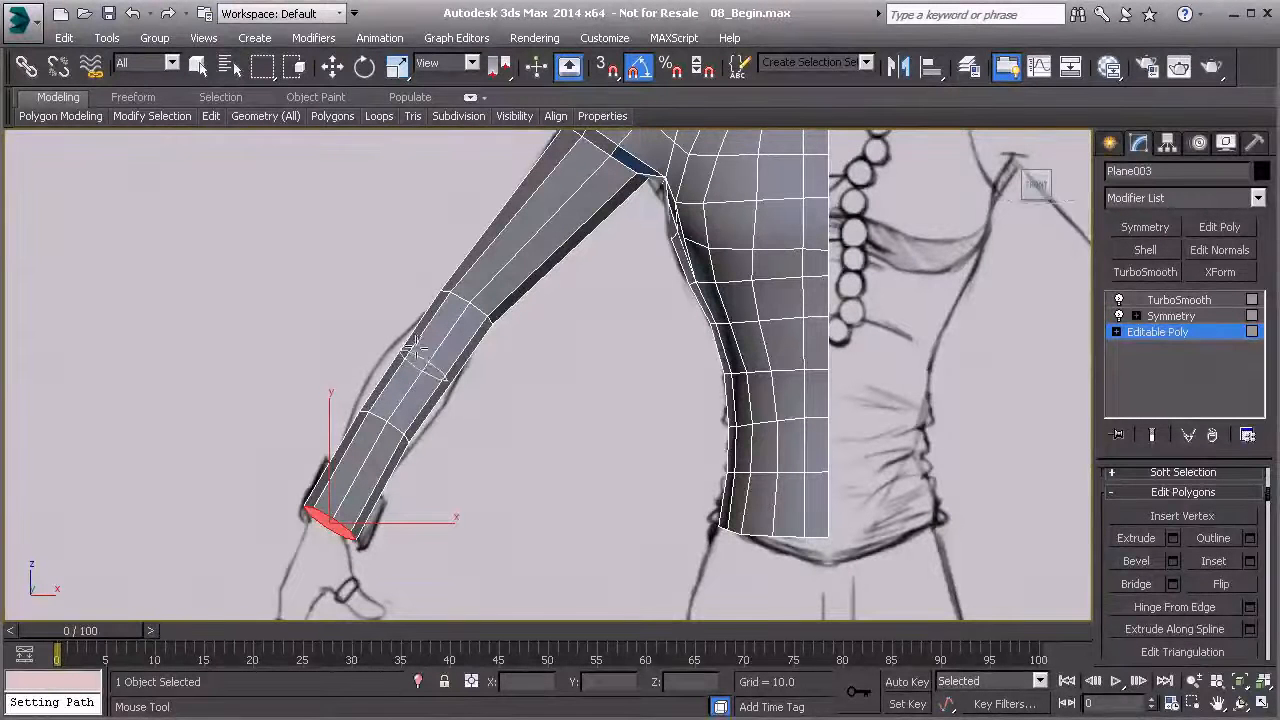
key(ctrl+z)
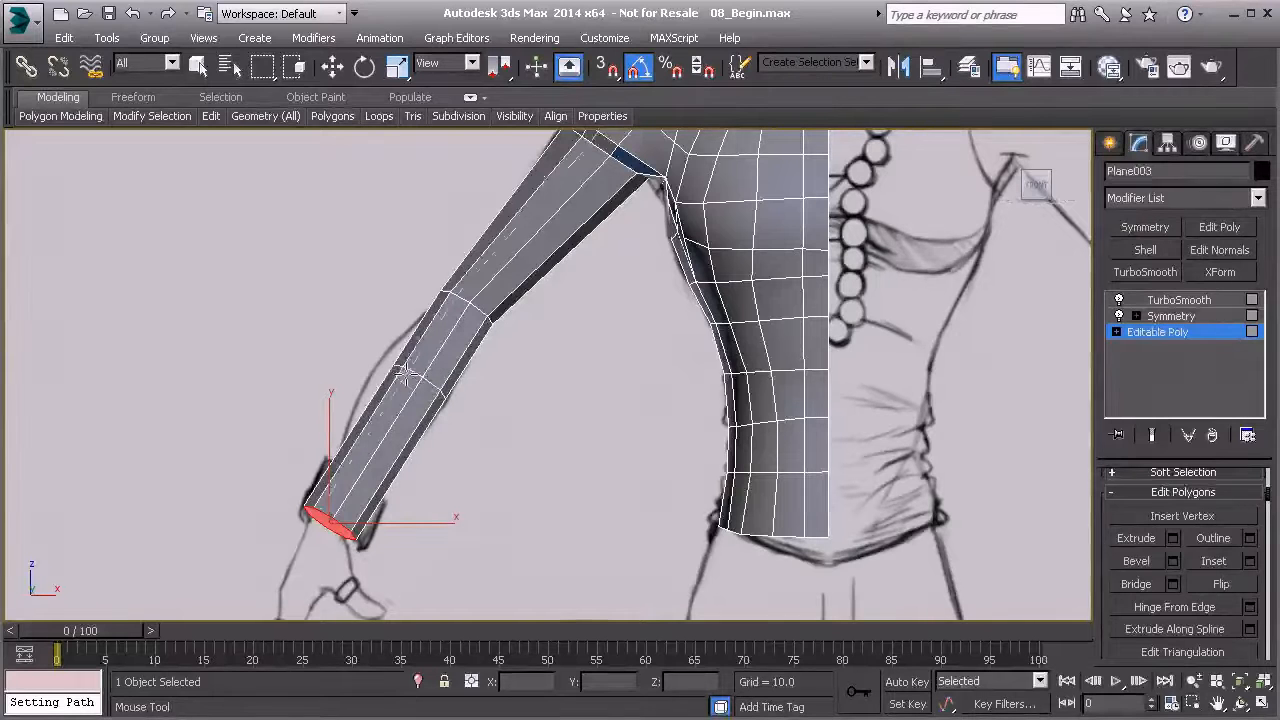
- Scale the new upper forearm edge loop up to about 136 percent so the forearm fills the sketch outline
key(w)
click(411, 370)
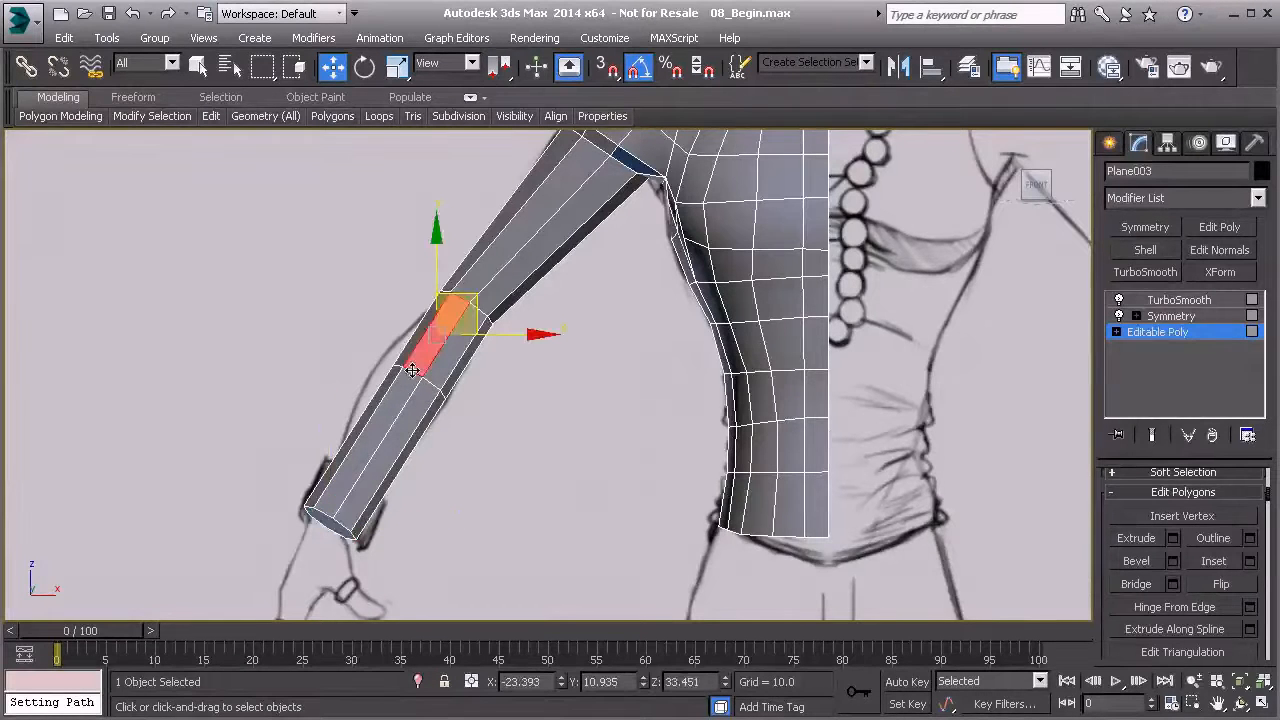
key(2)
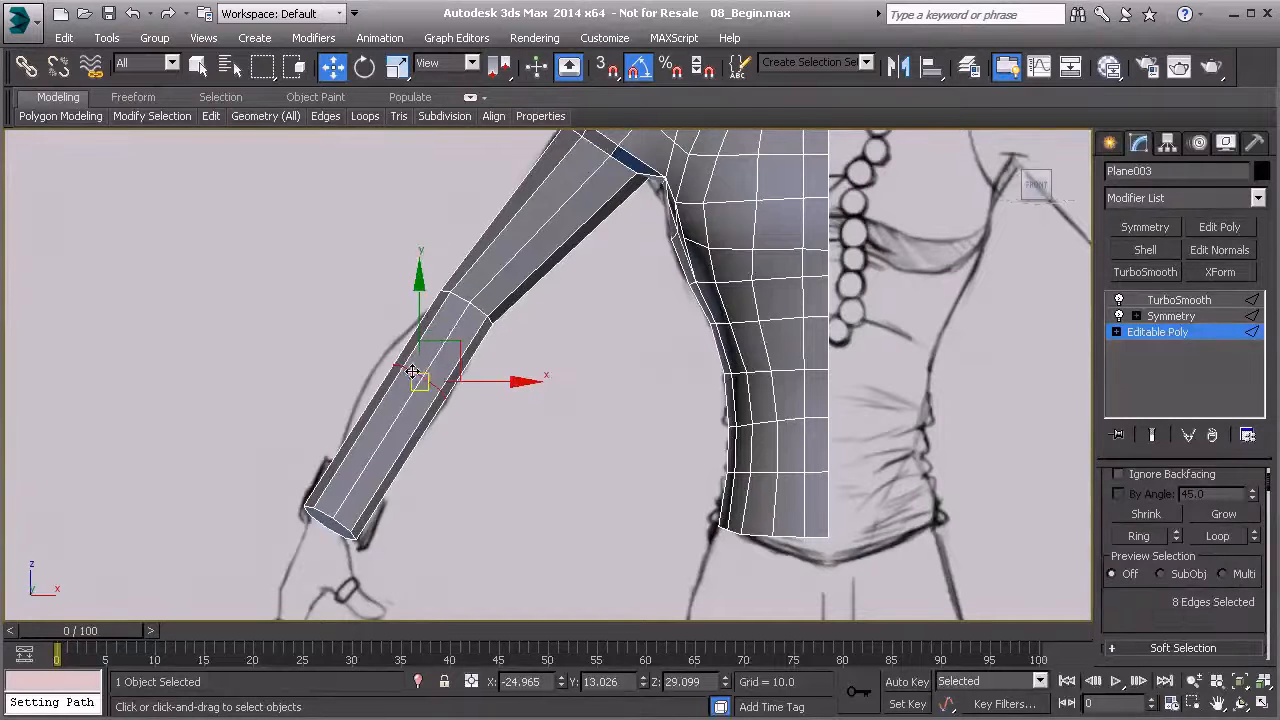
click(396, 67)
drag(445, 360, 439, 325)
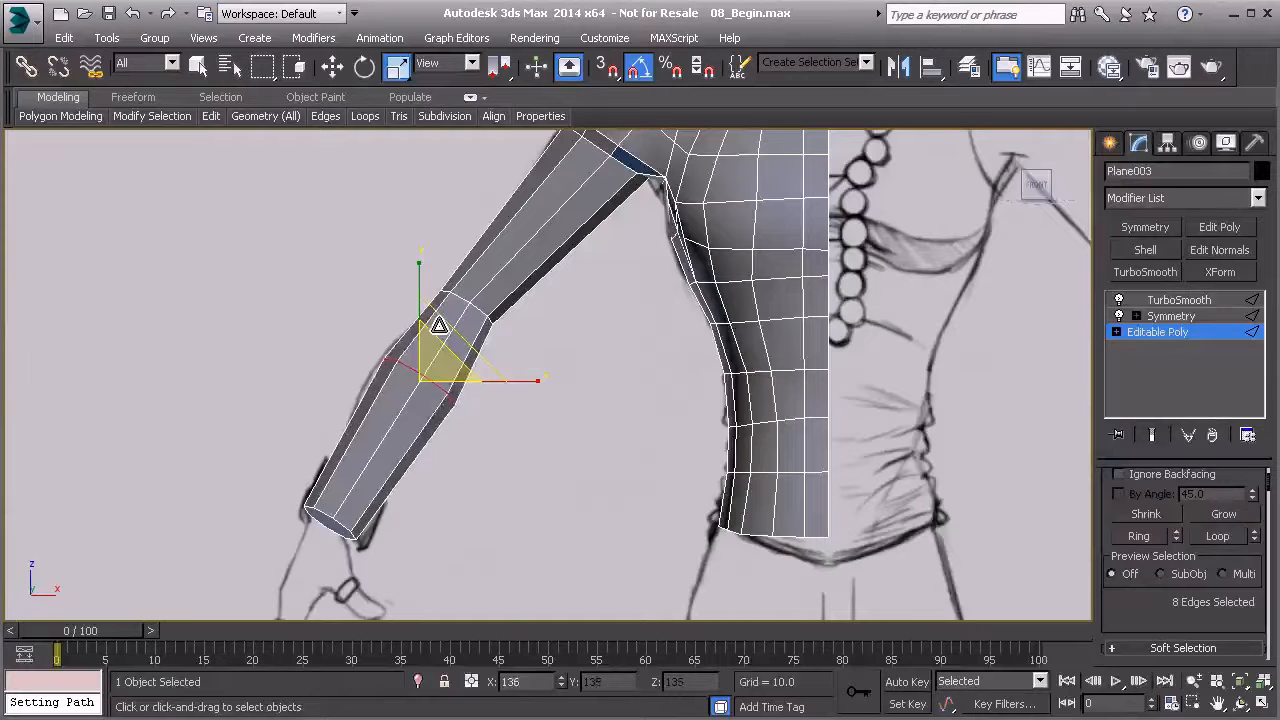
- Scale the forearm's end polygon down to fit the sketched wrist inside the cuff
key(4)
click(329, 521)
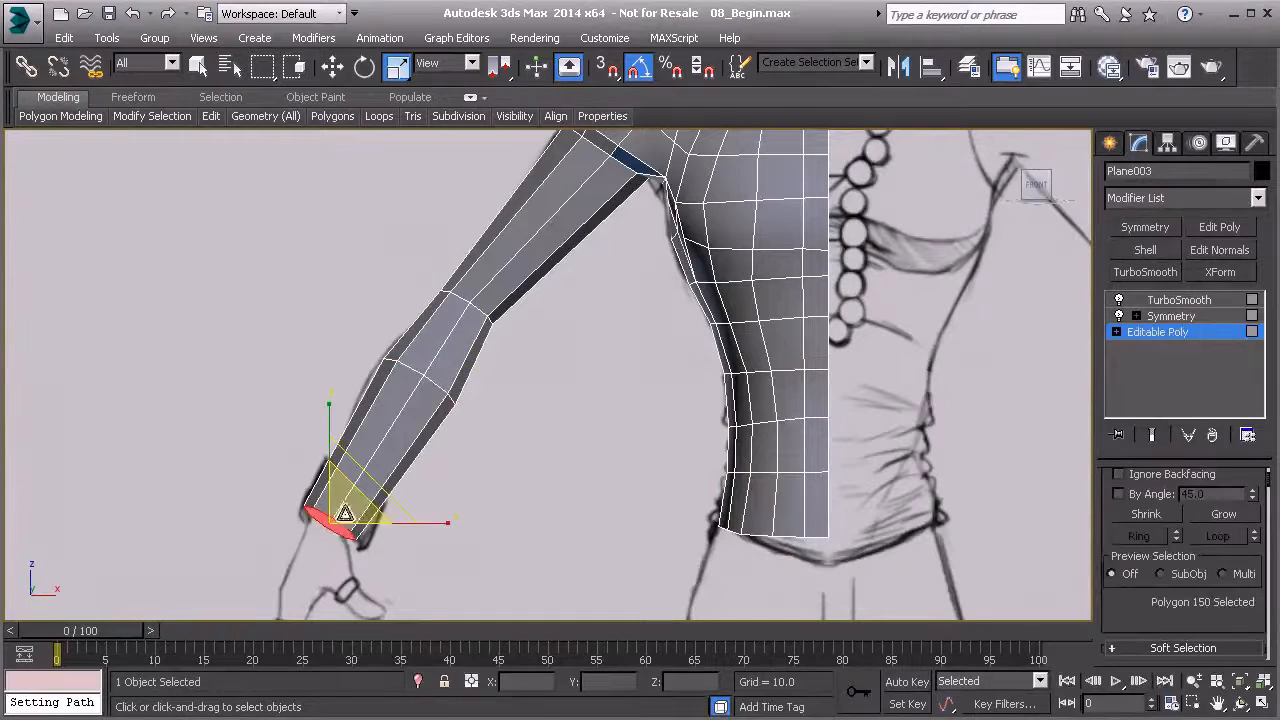
drag(337, 503, 362, 546)
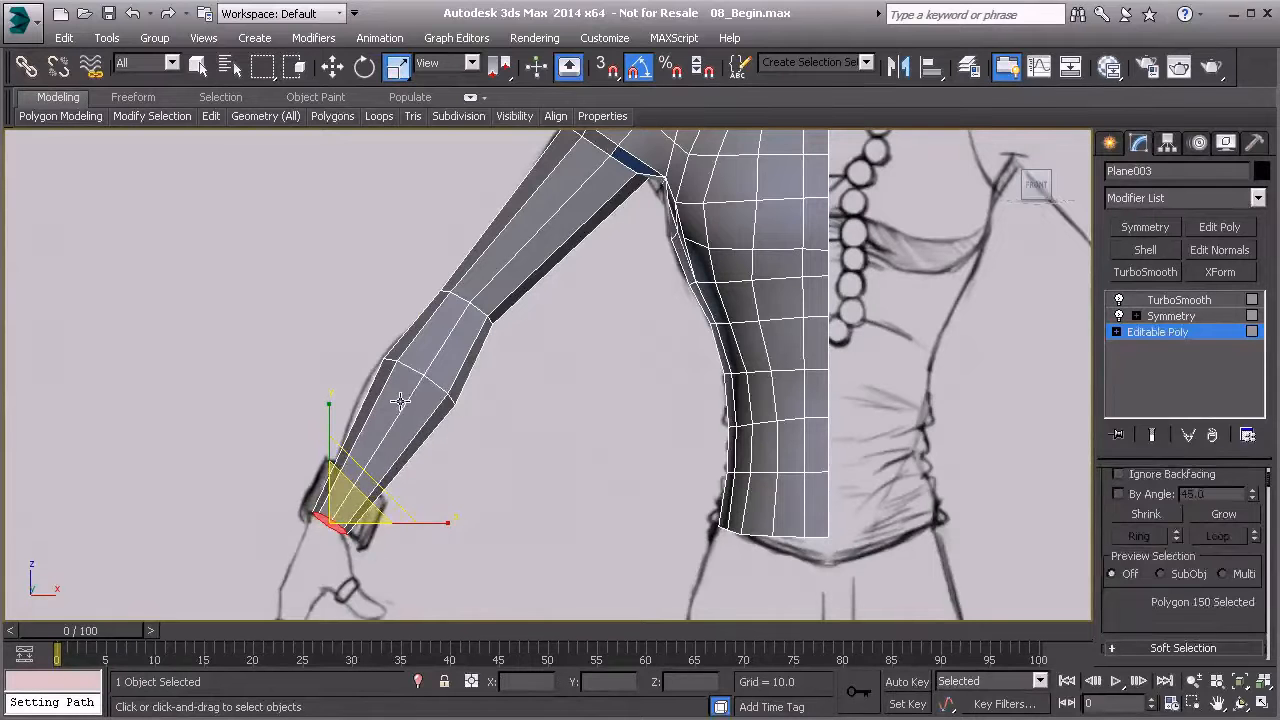
- Insert a second edge loop around the forearm below the widened one and scale it up to about 112 percent
key(2)
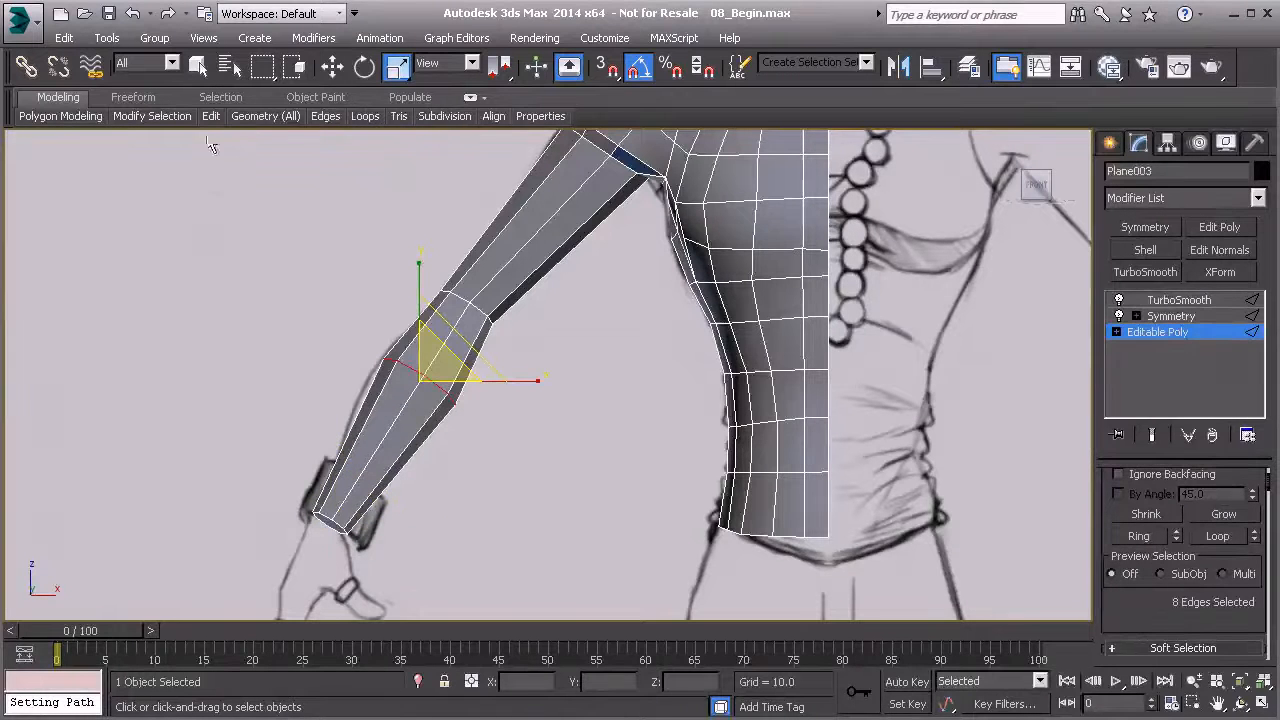
key(alt+1)
click(385, 405)
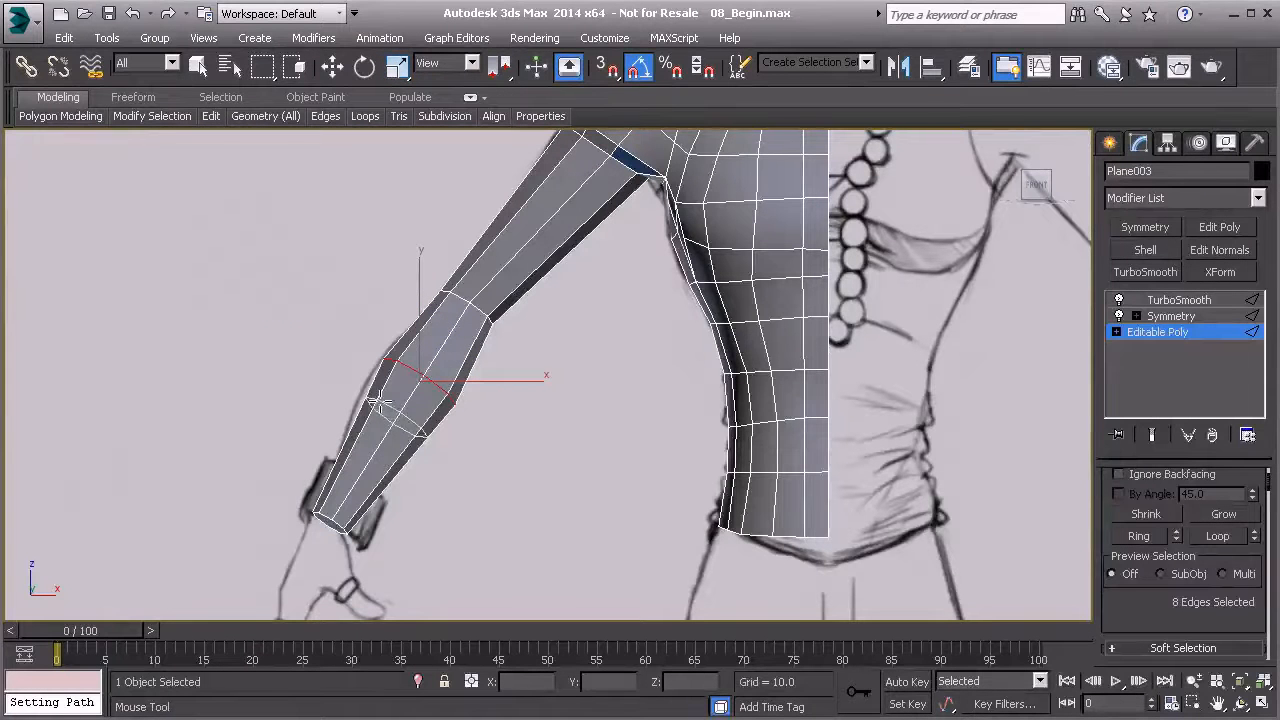
key(w)
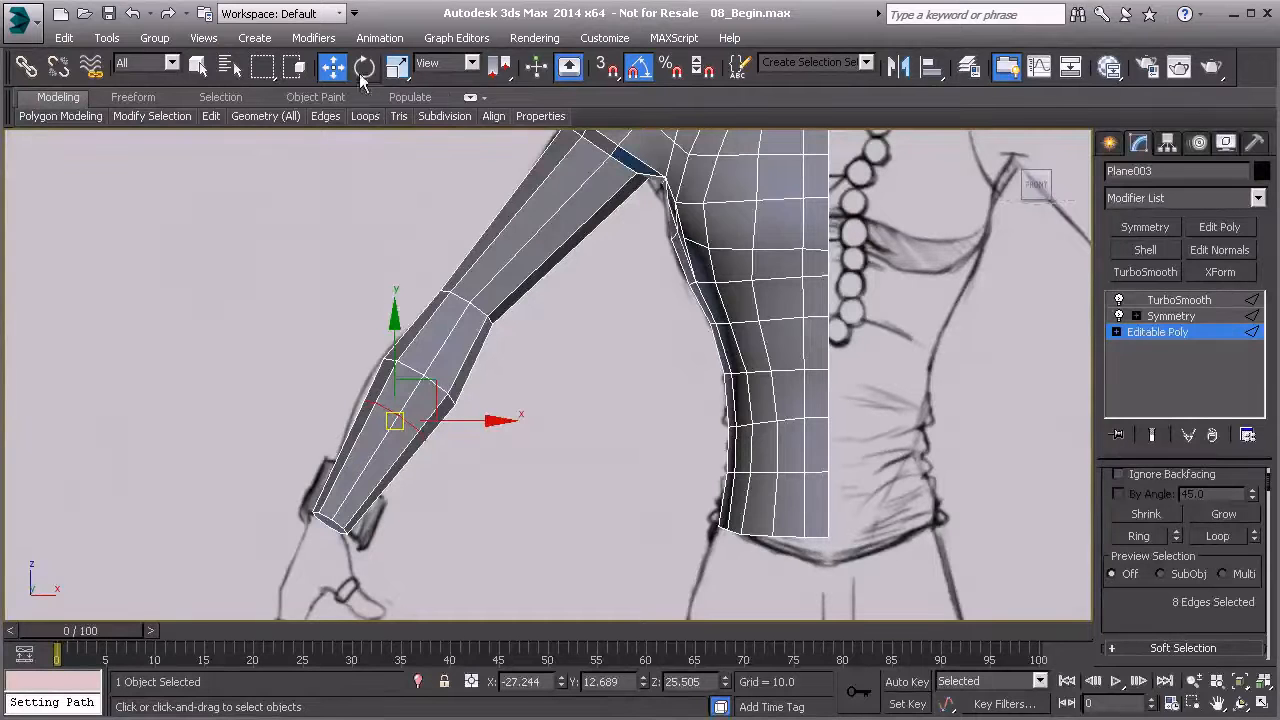
click(397, 66)
drag(411, 403, 409, 388)
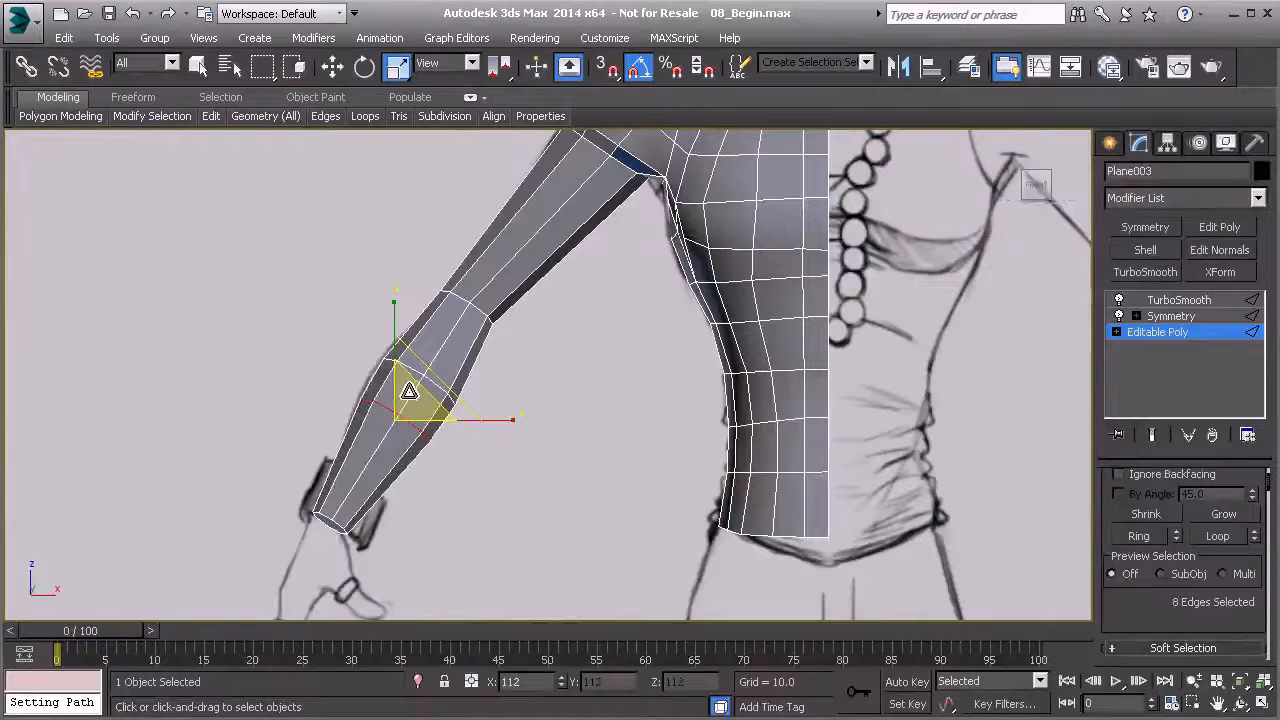
- Try shifting the second forearm loop slightly up and outwards, and undo the move
key(w)
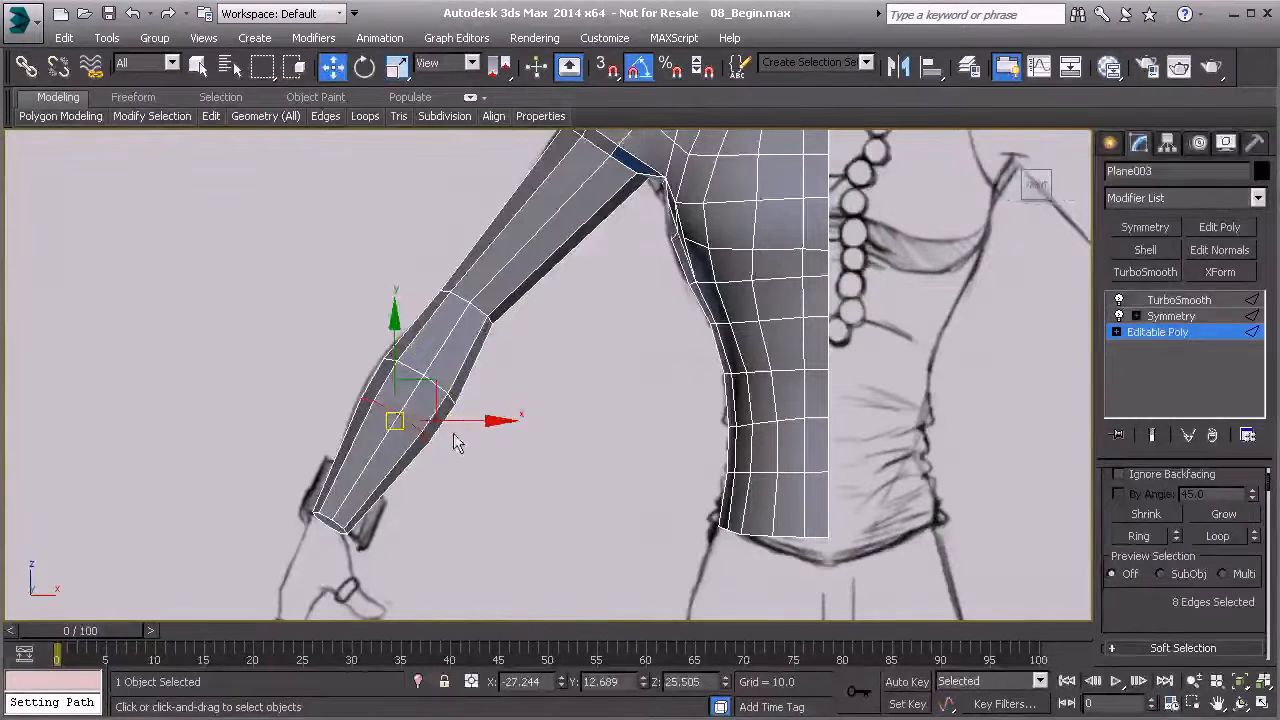
drag(456, 421, 456, 418)
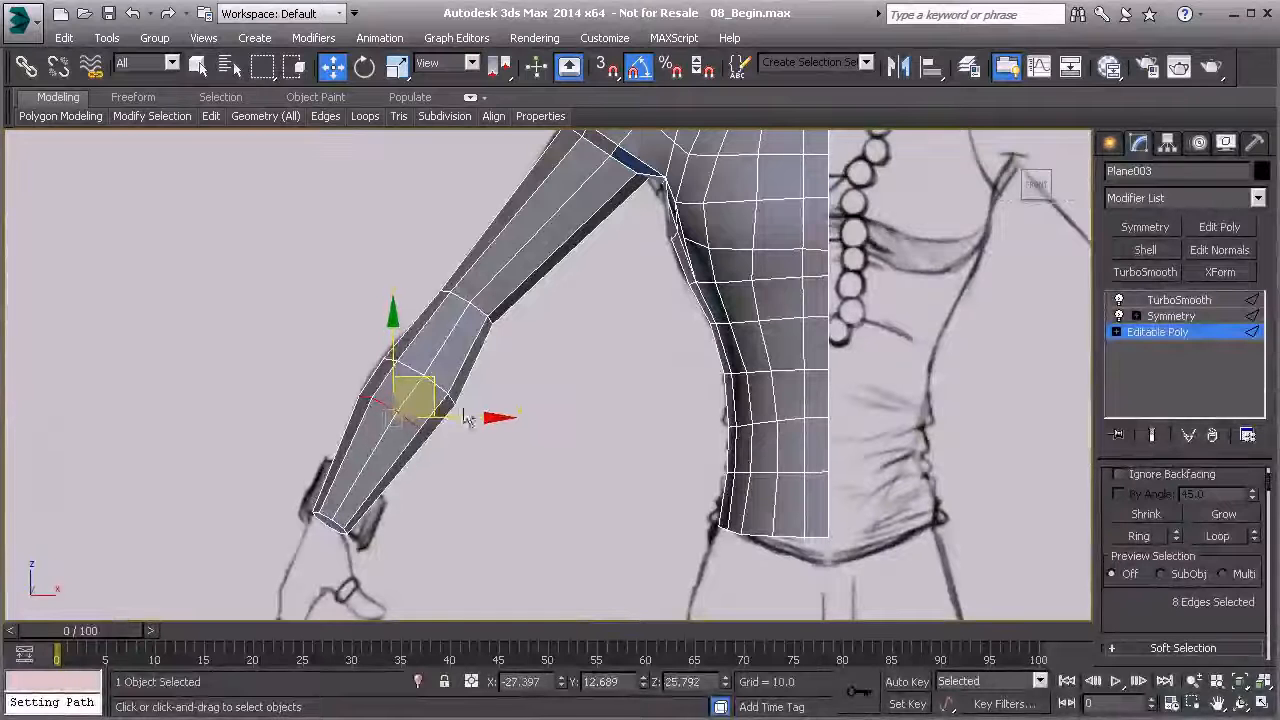
key(ctrl+z)
key(ctrl+z)
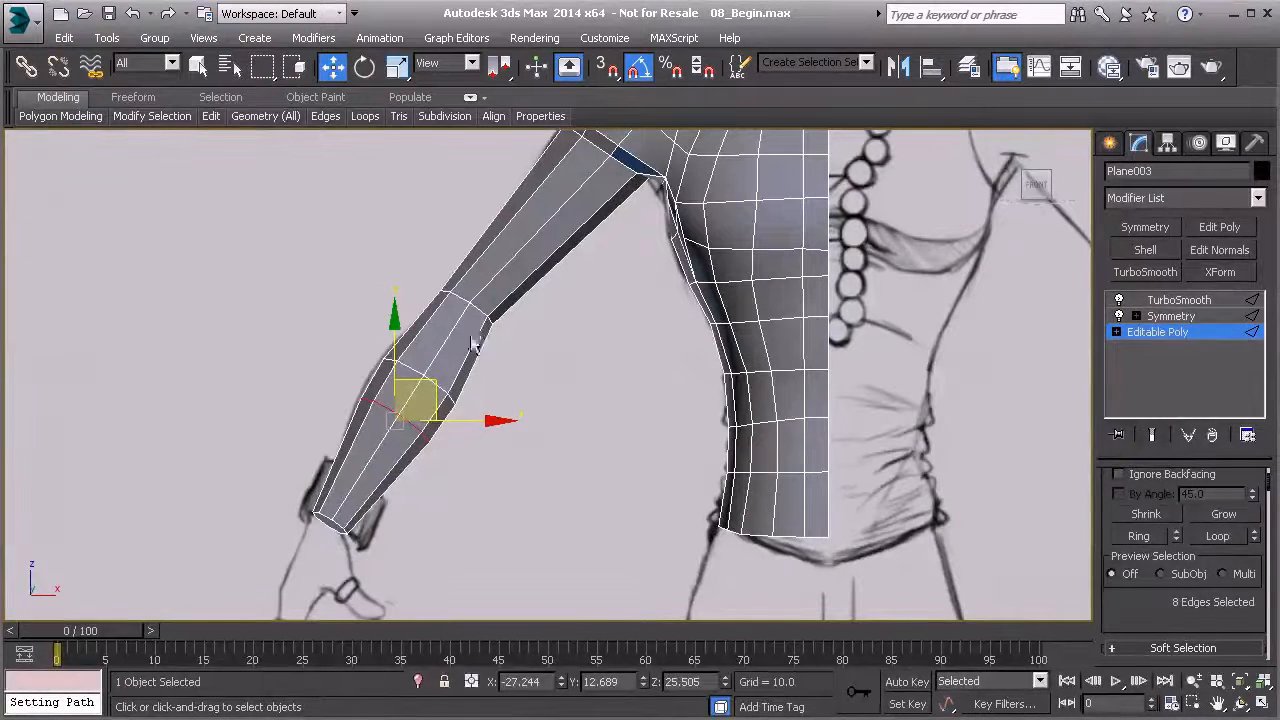
- Insert three edge loops around the upper arm with SwiftLoop, spread evenly between the shoulder and the elbow
scroll(477, 305, up, 2)
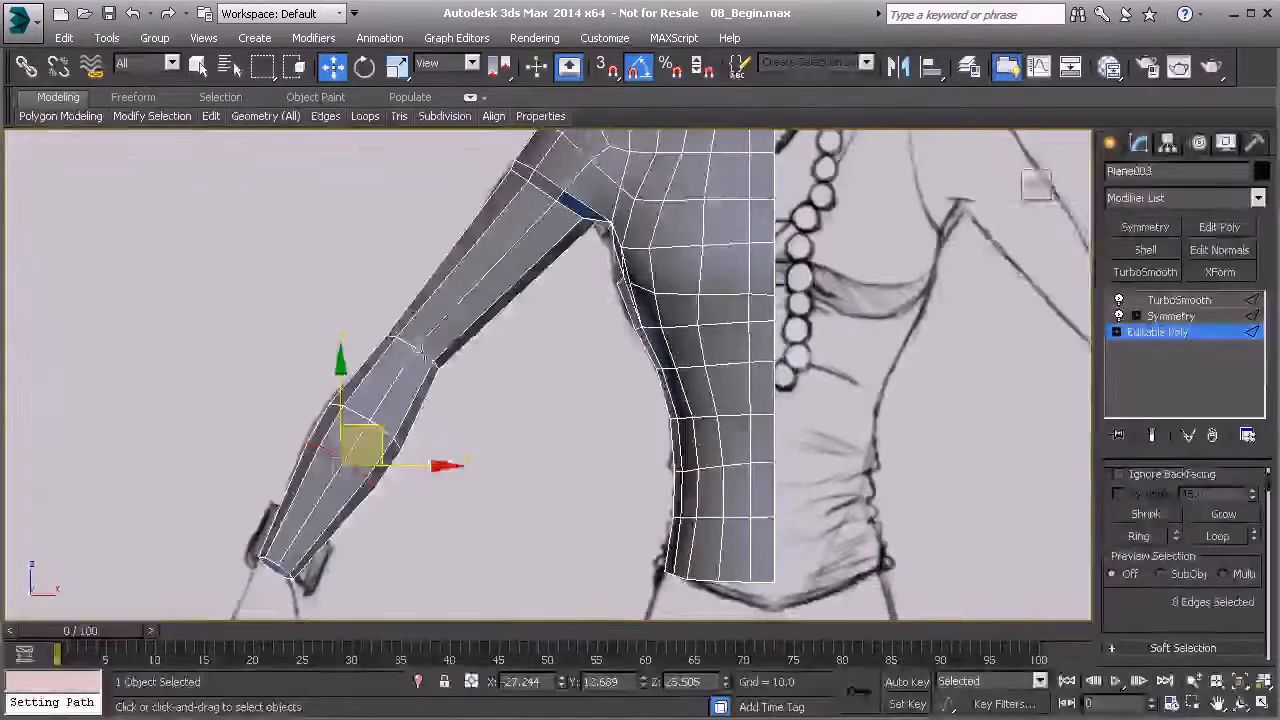
scroll(288, 243, down, 2)
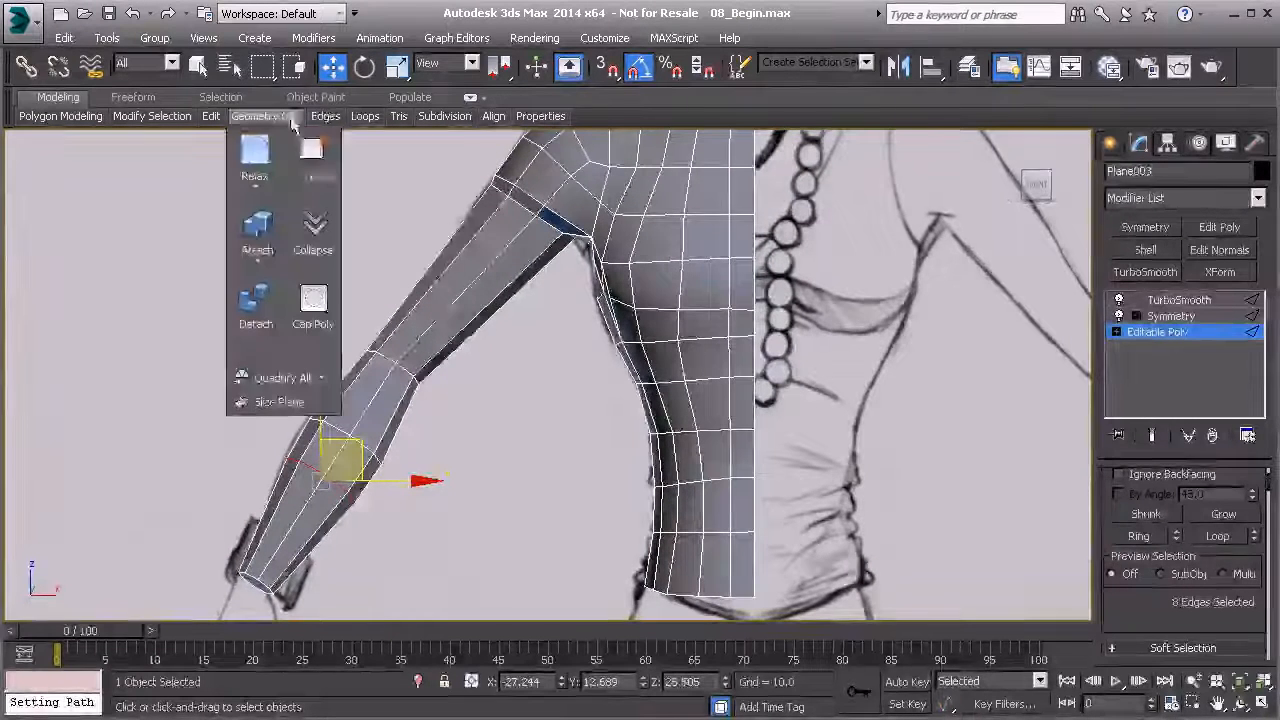
key(alt+c)
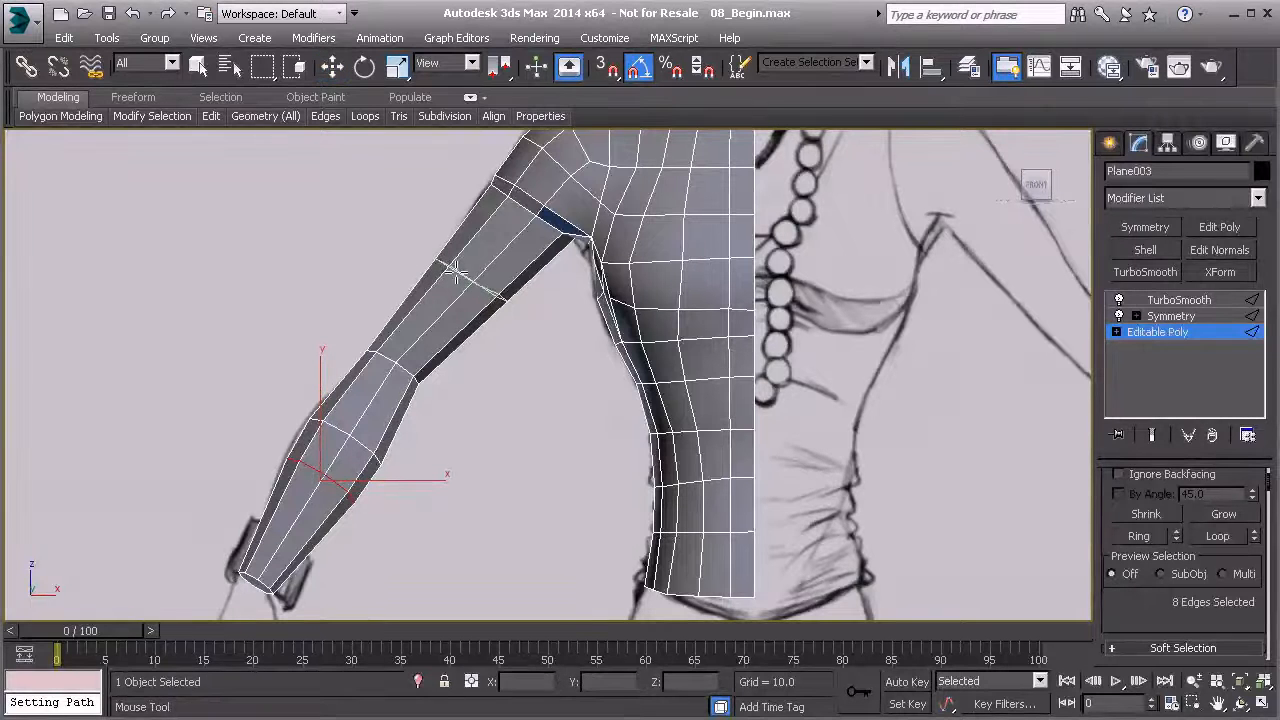
click(449, 276)
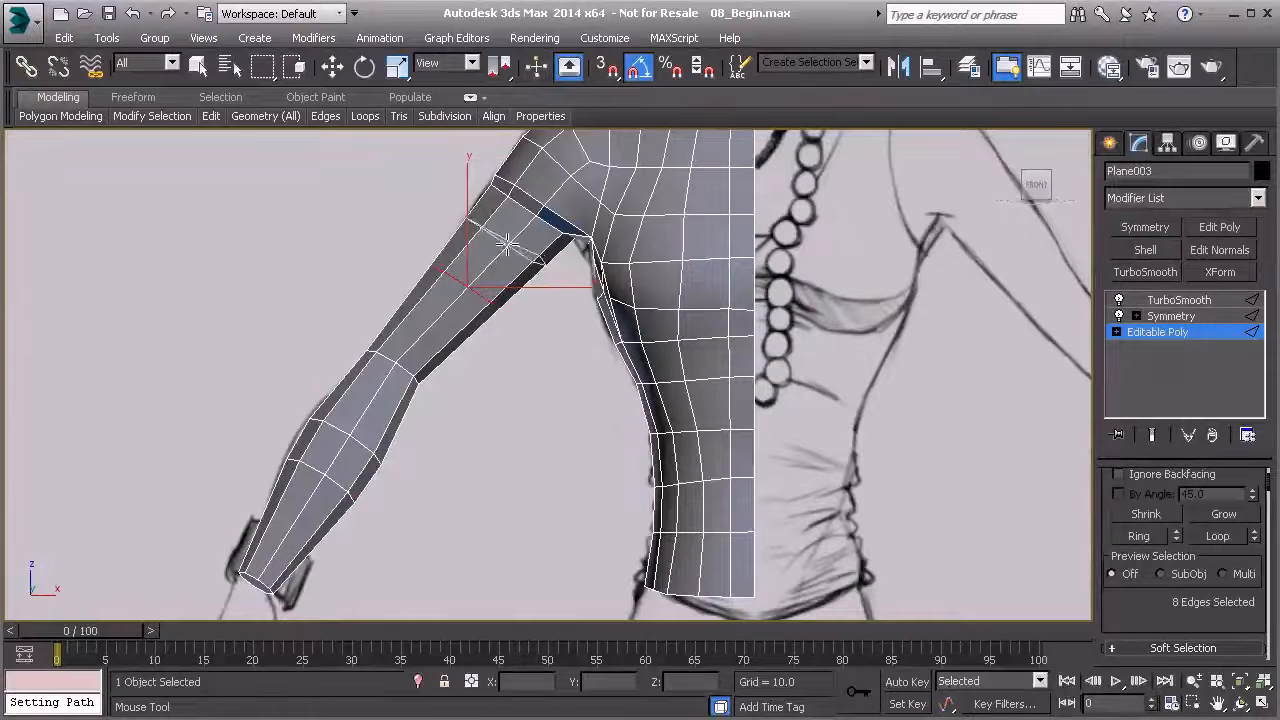
click(428, 320)
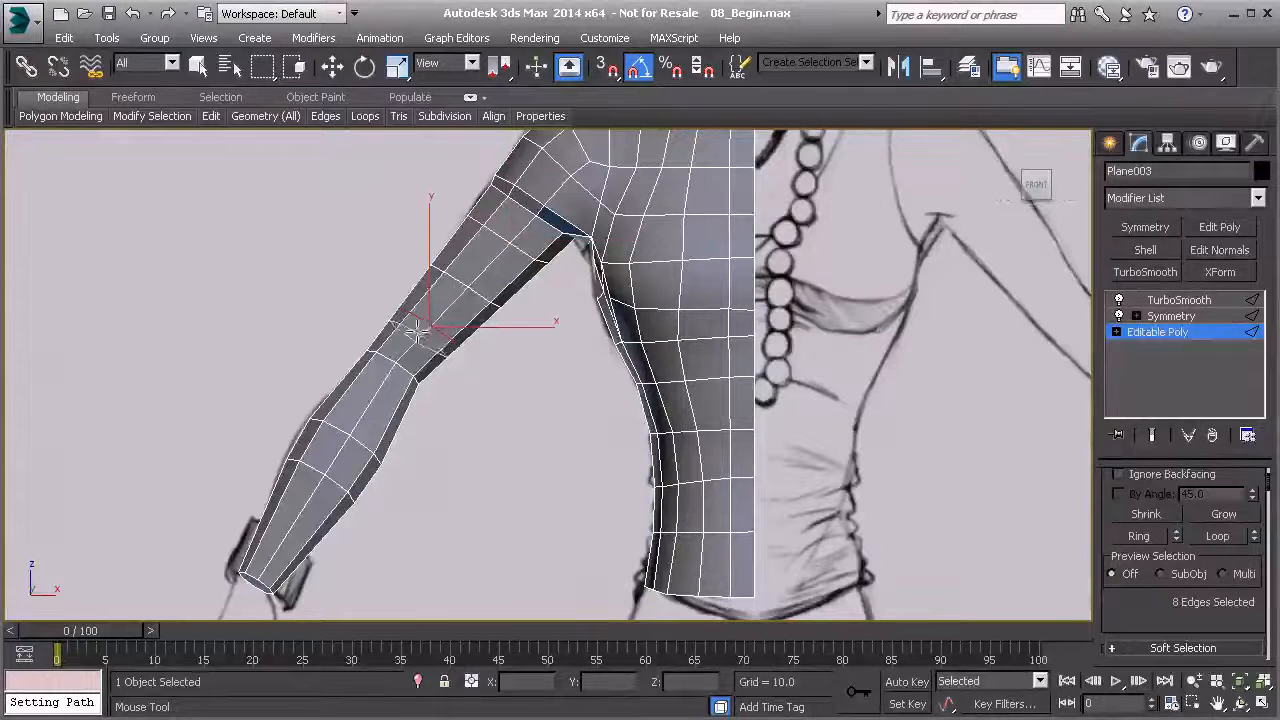
- Insert one forearm edge loop just below the elbow and another just above the wrist, and leave SwiftLoop
middle_drag(402, 356, 430, 319)
click(393, 352)
click(317, 484)
key(w)
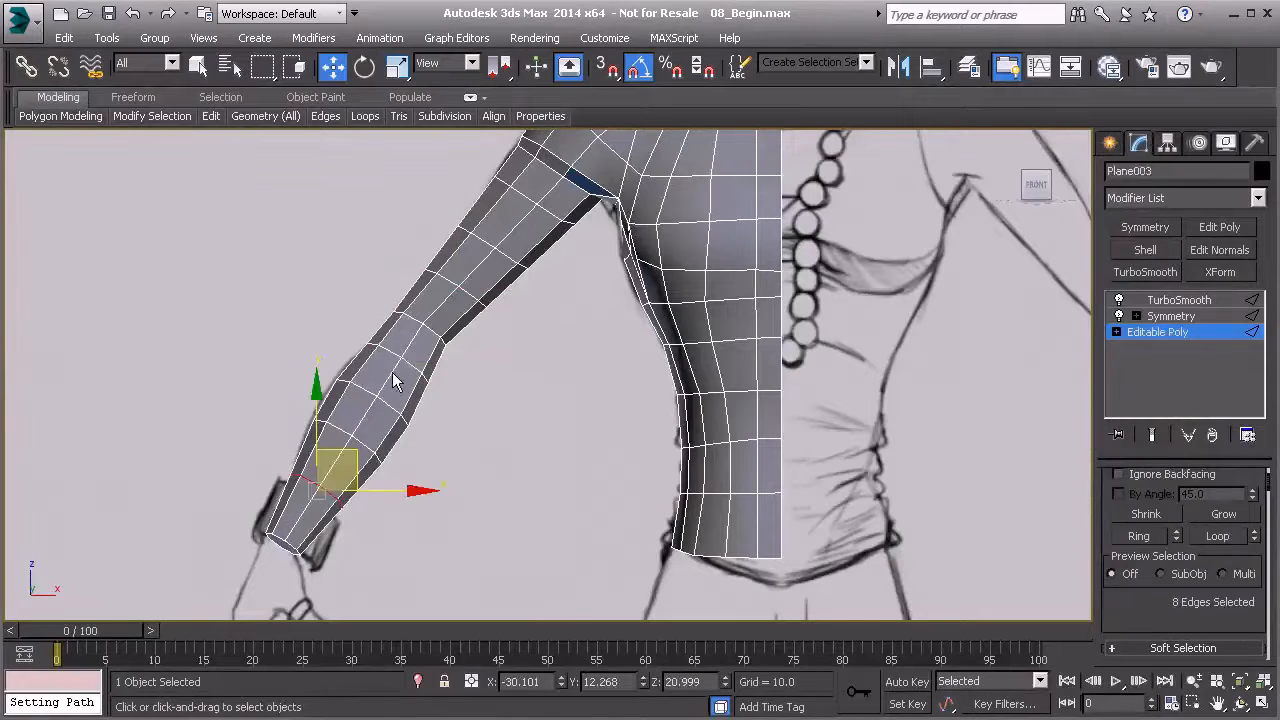
- Clear the edge selection and examine the completed arm's shape from several angles in the Perspective view
key(p)
scroll(388, 367, down, 4)
mouse_move(369, 337)
alt+middle_down()
mouse_move(597, 389)
mouse_move(543, 438)
mouse_move(471, 434)
mouse_move(492, 411)
mouse_move(543, 406)
alt+middle_up()
scroll(440, 370, up, 4)
click(650, 450)
scroll(494, 416, up, 2)
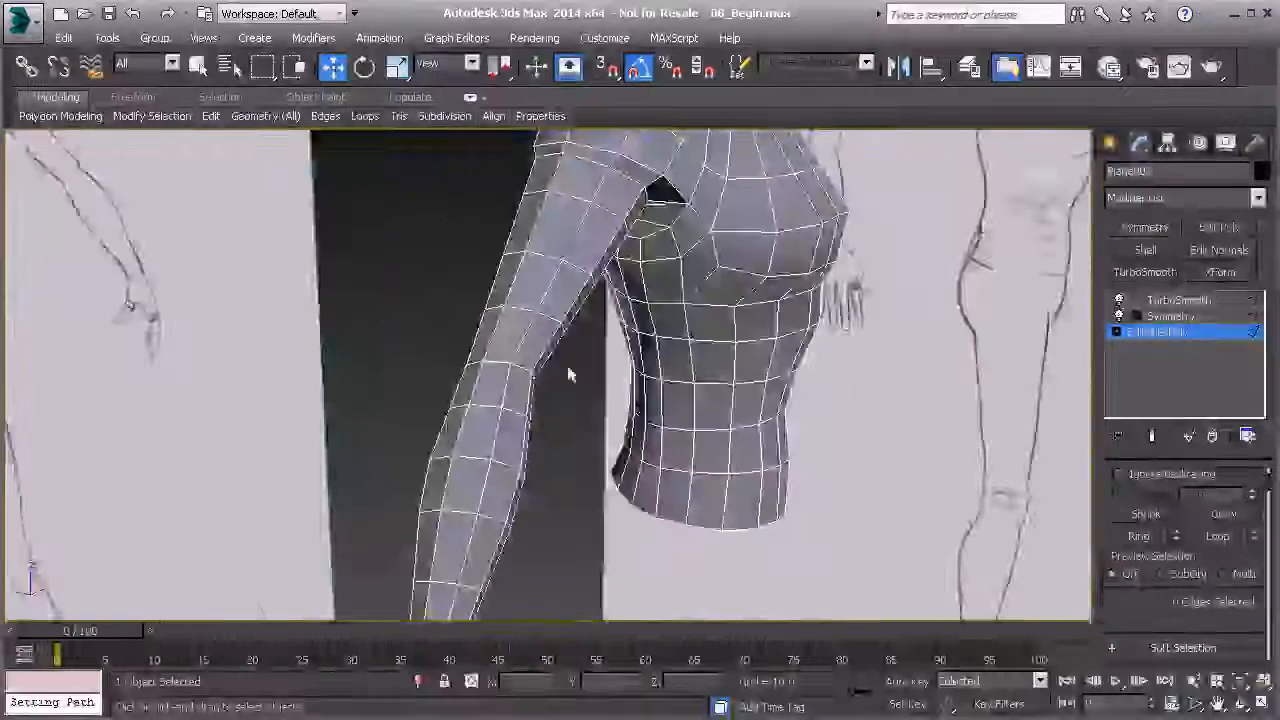
scroll(497, 332, down, 2)
alt+middle_drag(494, 330, 490, 358)
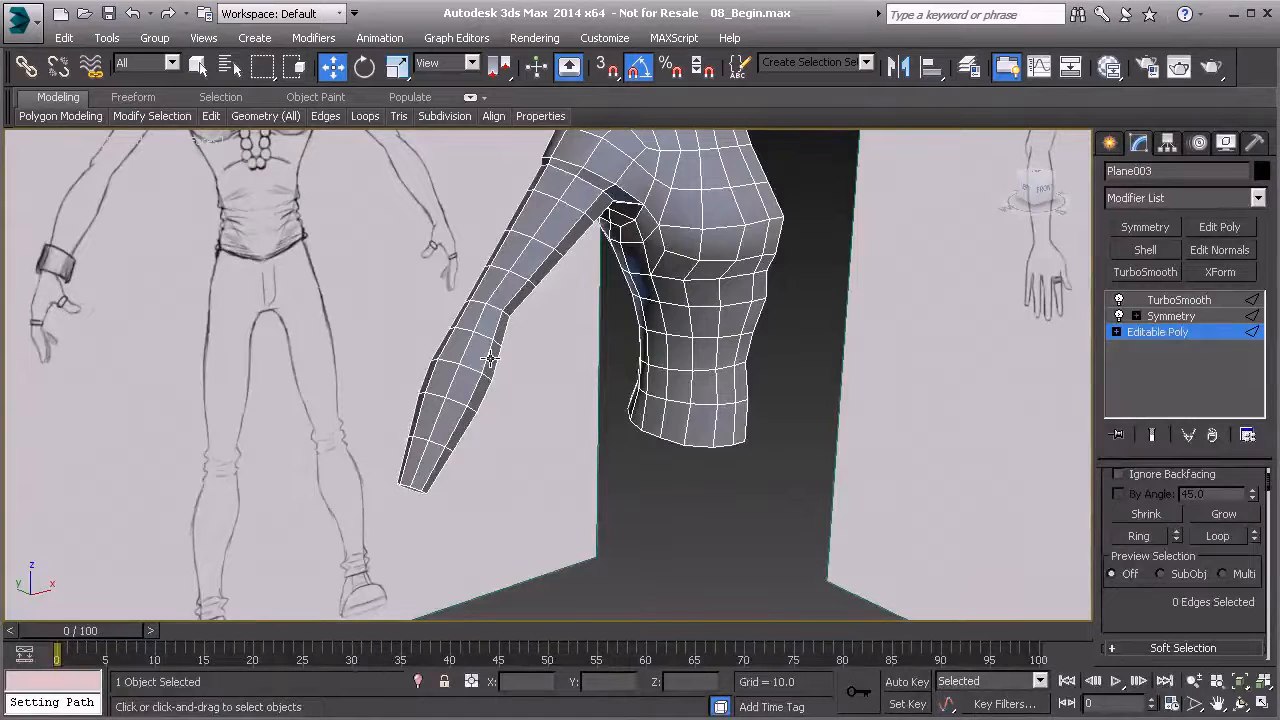
mouse_move(478, 319)
alt+middle_down()
mouse_move(552, 258)
mouse_move(518, 271)
mouse_move(429, 191)
mouse_move(406, 254)
mouse_move(485, 386)
mouse_move(414, 360)
mouse_move(569, 451)
mouse_move(506, 408)
mouse_move(603, 323)
mouse_move(508, 290)
mouse_move(510, 328)
mouse_move(423, 331)
mouse_move(432, 405)
alt+middle_up()
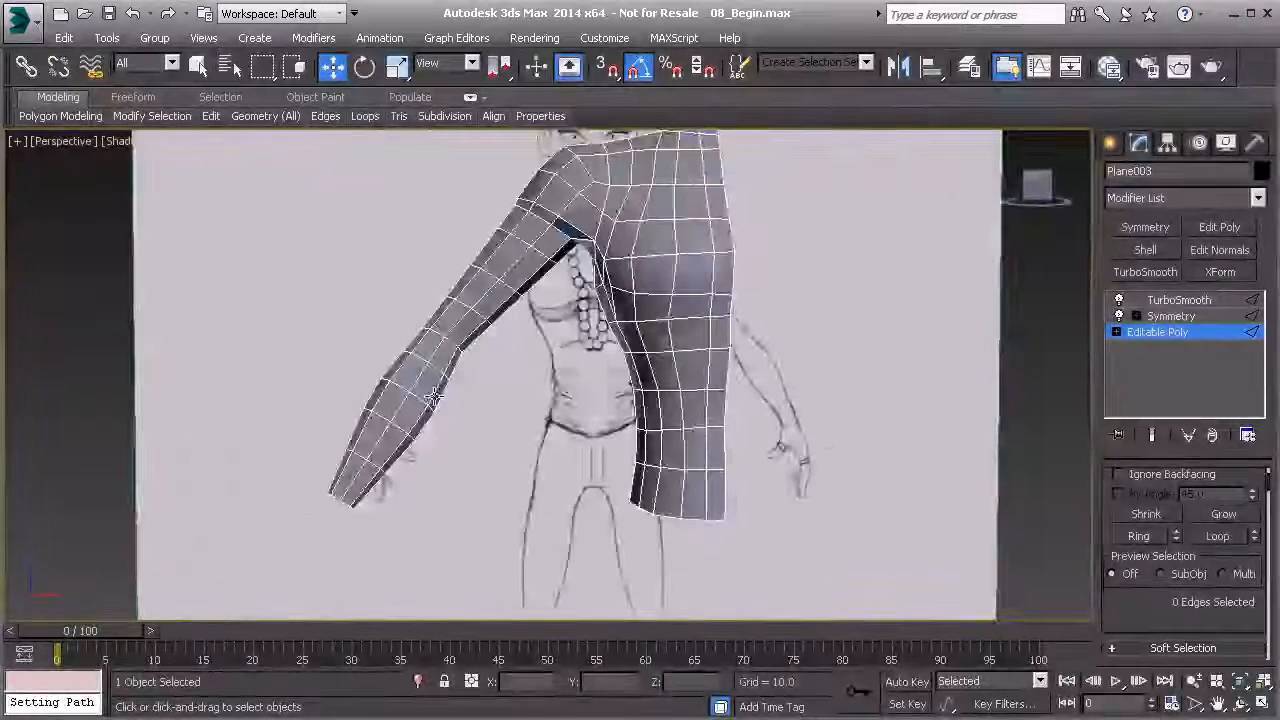
alt+middle_drag(529, 386, 455, 393)
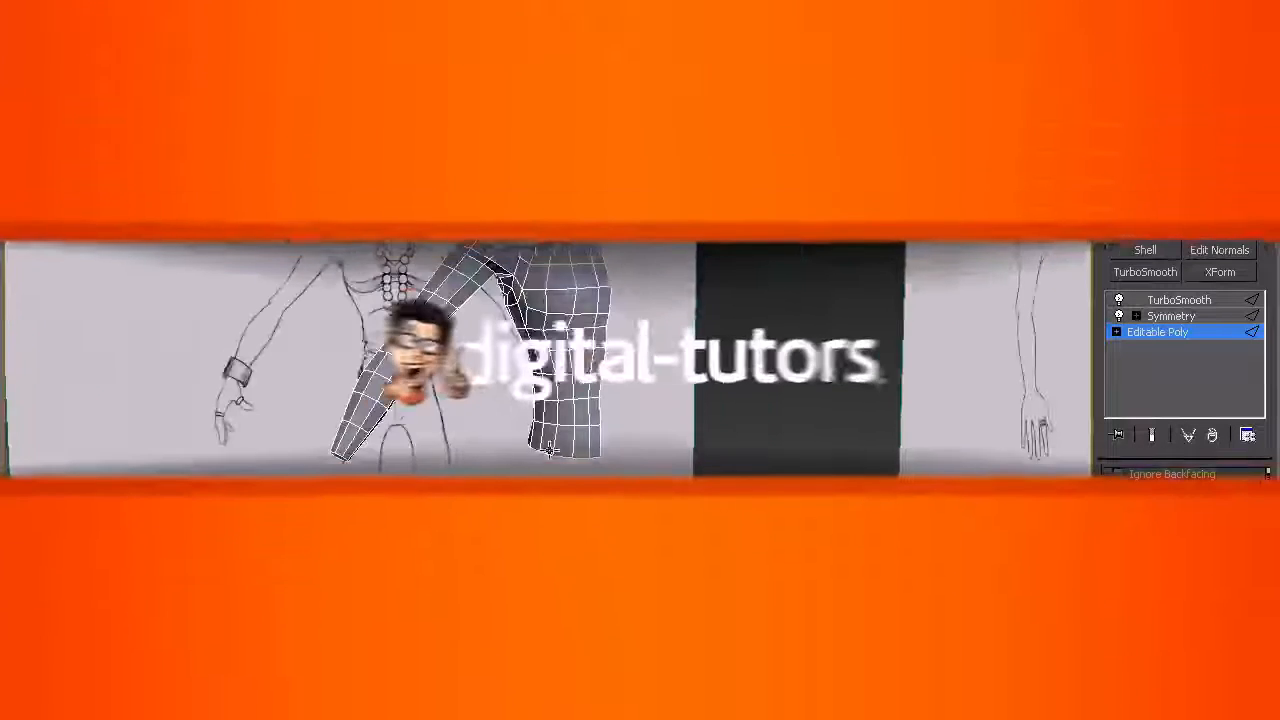